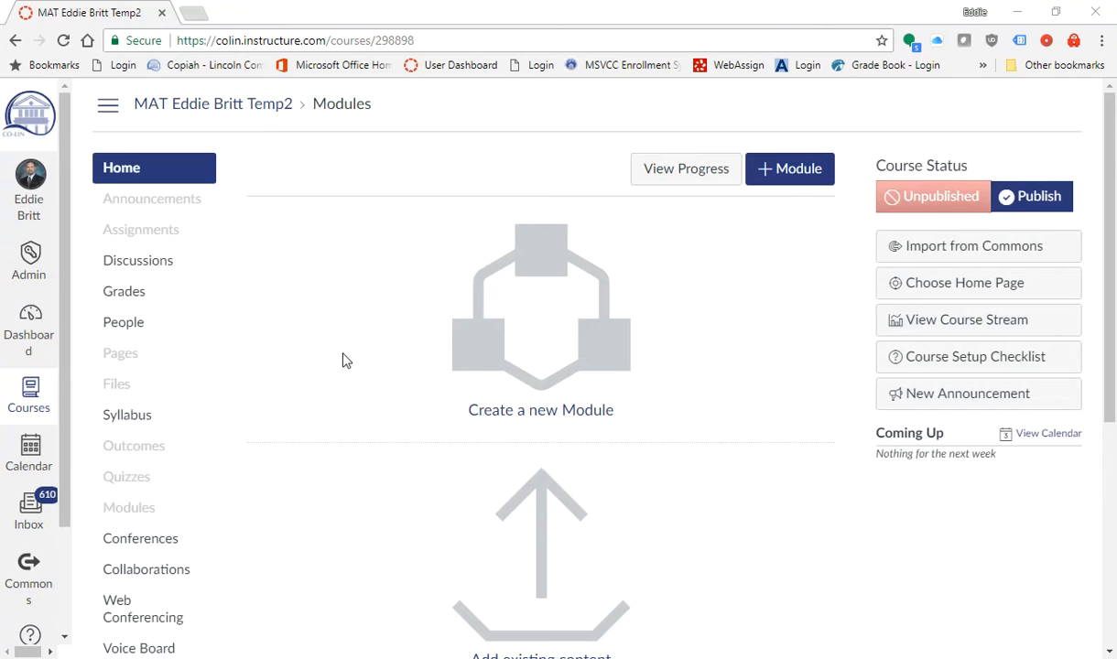
Open the course settings and show the list for arranging the course navigation items
scroll(344, 359, down, 2)
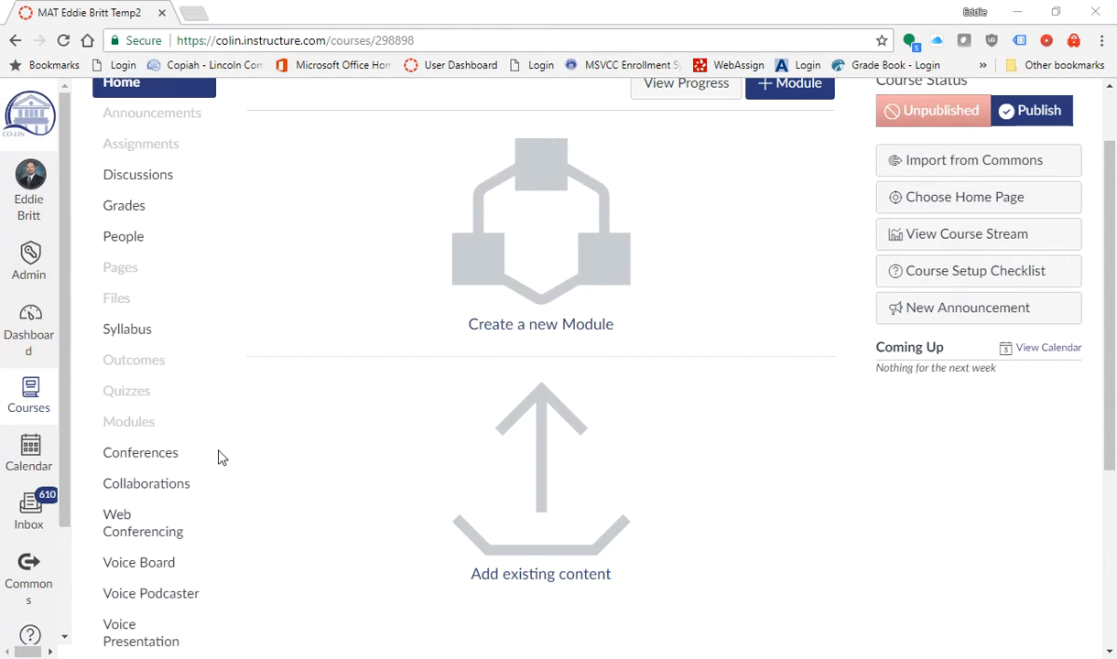
scroll(229, 450, down, 2)
scroll(286, 391, down, 2)
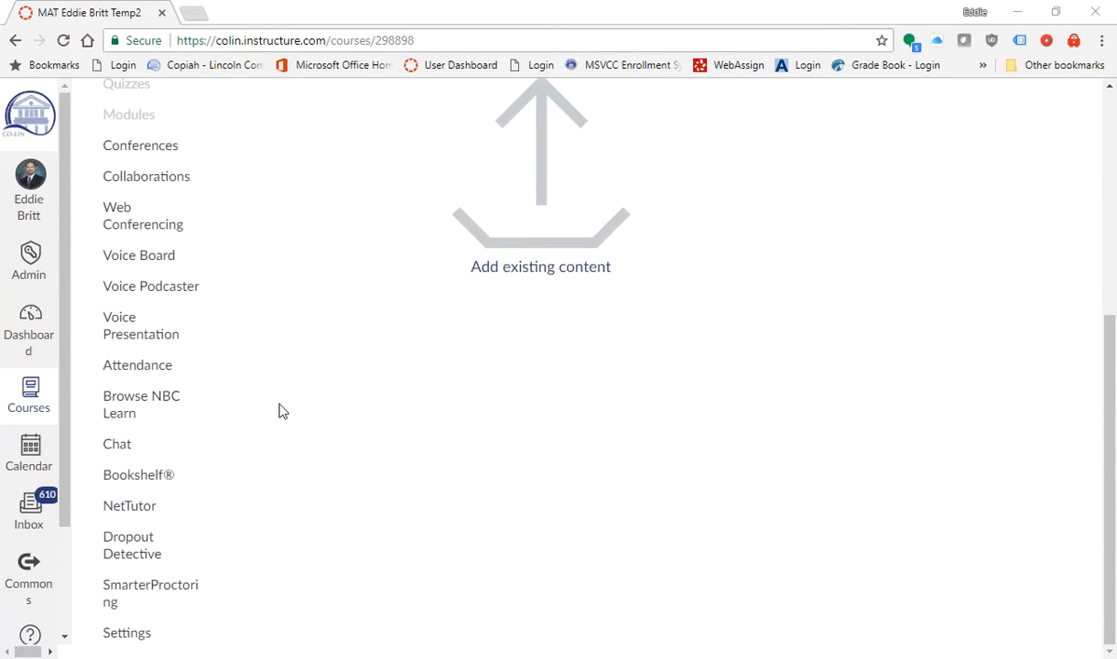
scroll(287, 390, up, 4)
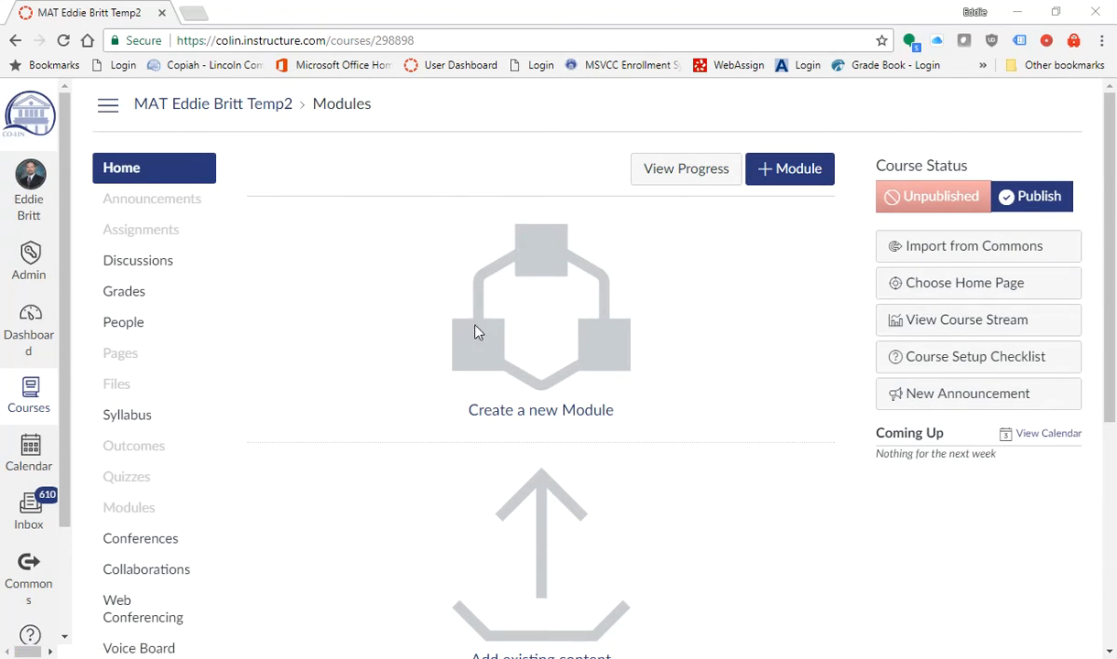
scroll(381, 430, down, 5)
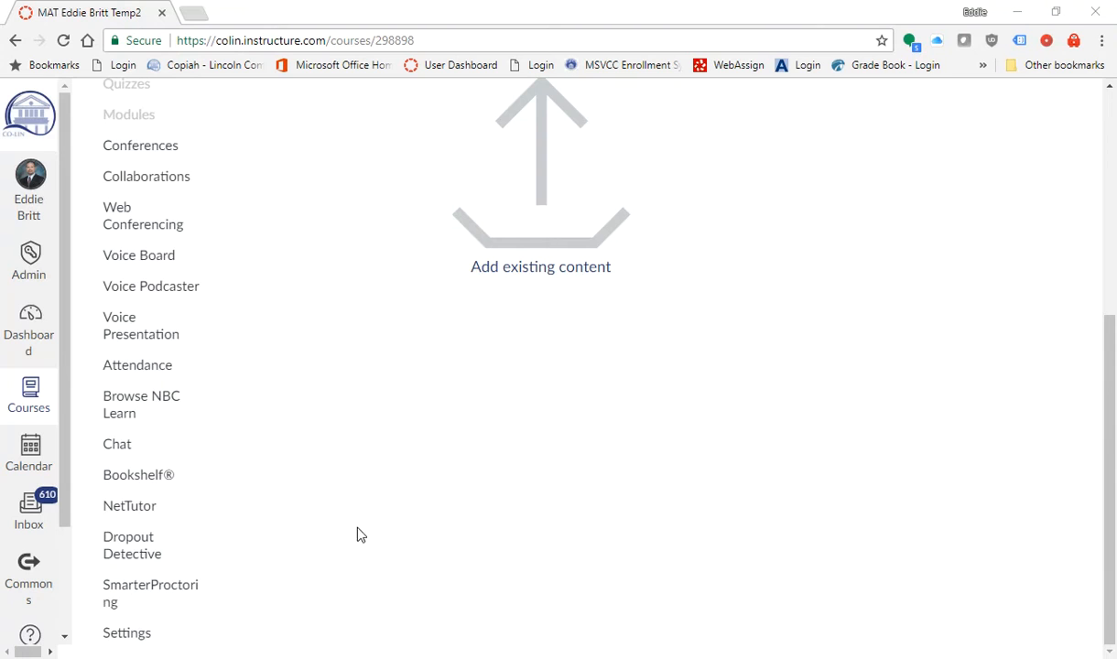
click(127, 635)
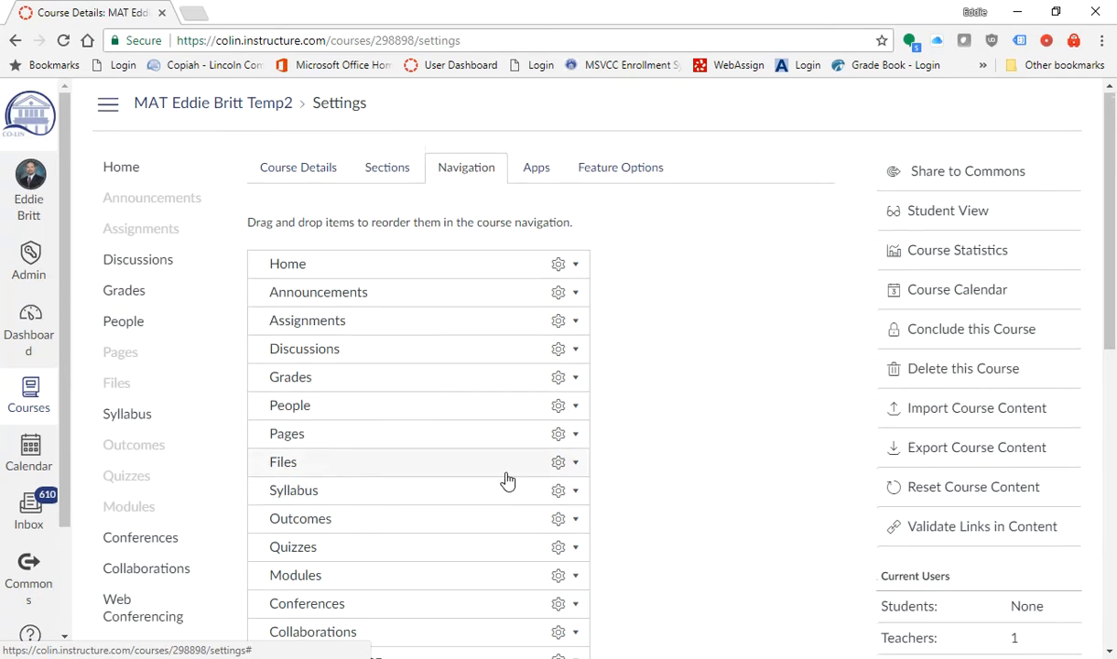
Enable MyLab and Mastering in the course navigation between Web Conferencing and Voice Board, and save the navigation
scroll(506, 478, down, 5)
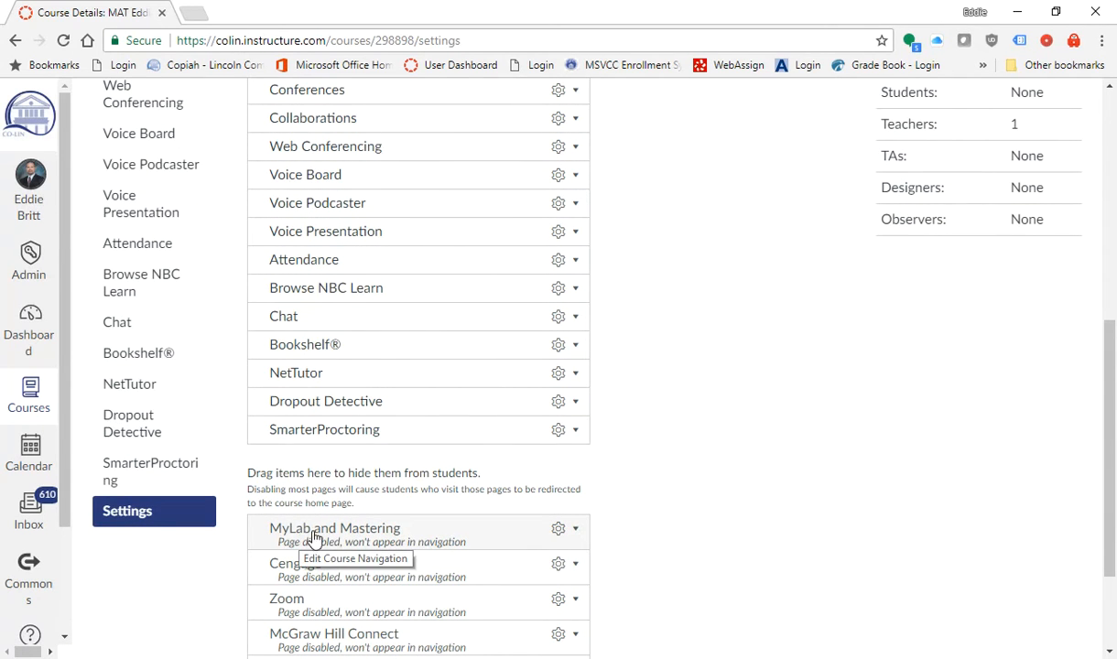
drag(479, 539, 482, 167)
scroll(624, 495, down, 2)
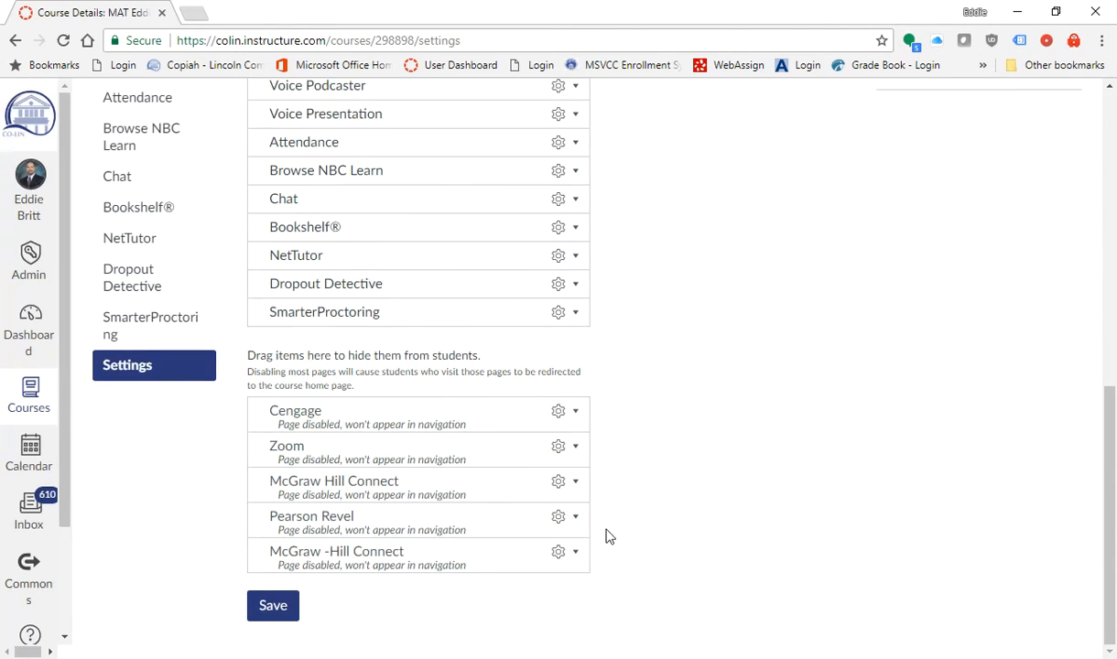
scroll(578, 274, up, 5)
scroll(578, 279, down, 5)
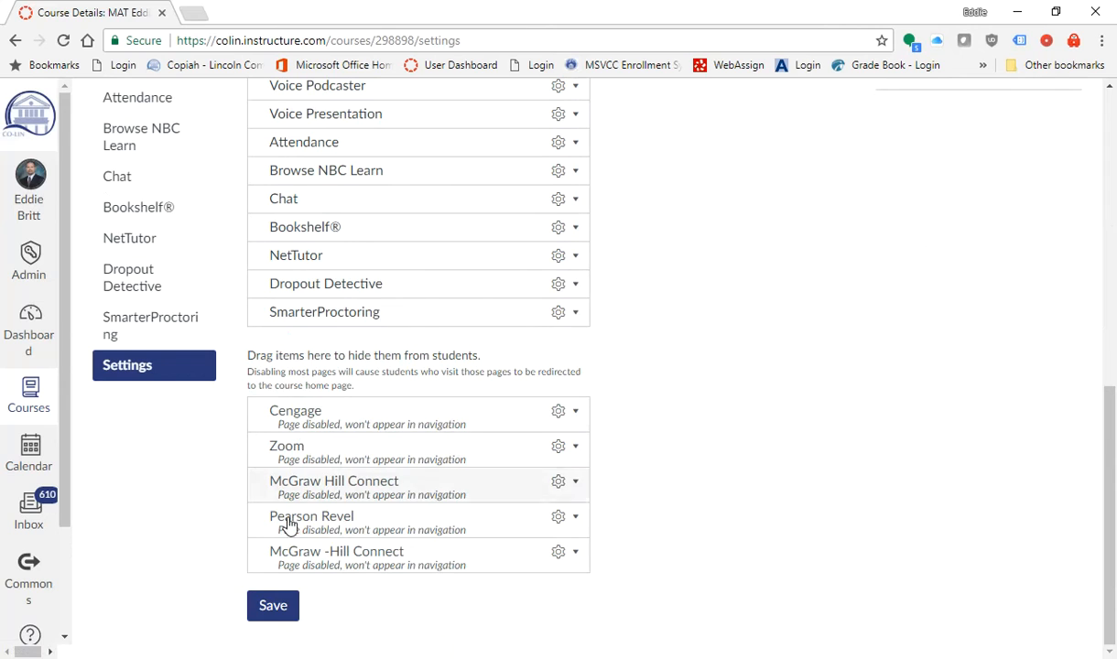
click(274, 609)
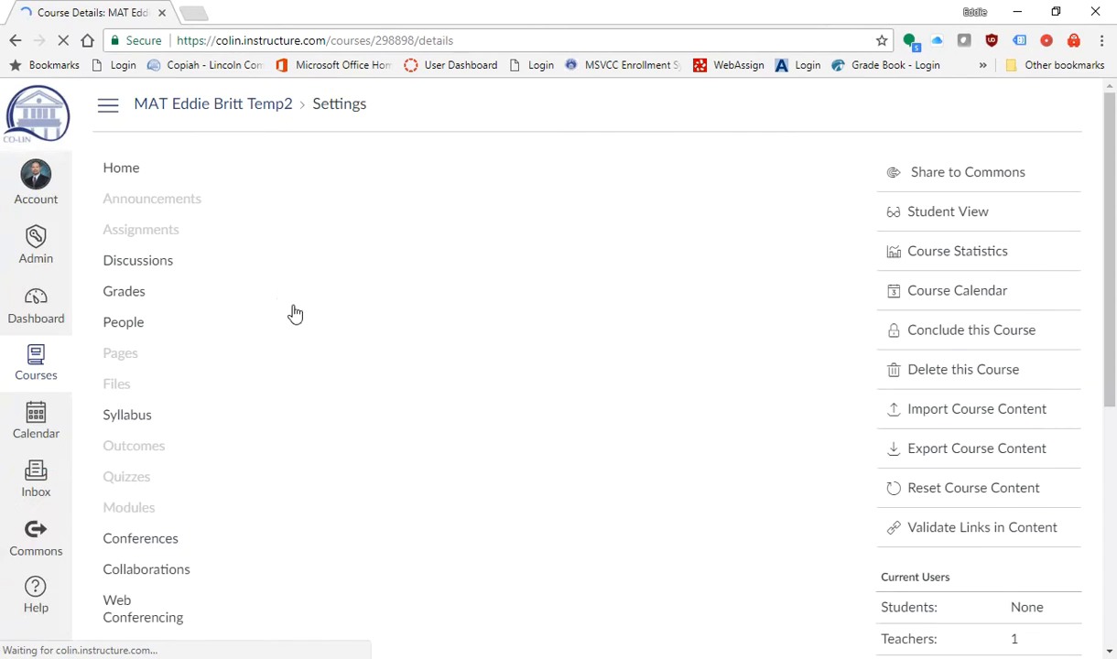
Open MyLab and Mastering from the course navigation and get started with creating or copying a Pearson course
scroll(170, 346, down, 3)
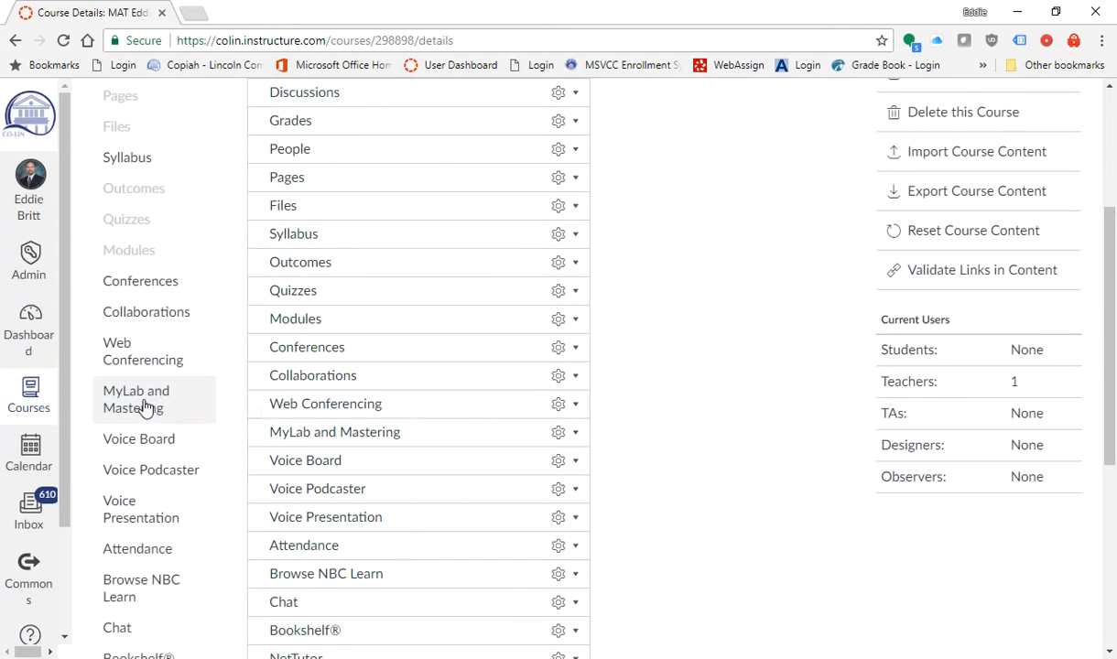
click(145, 399)
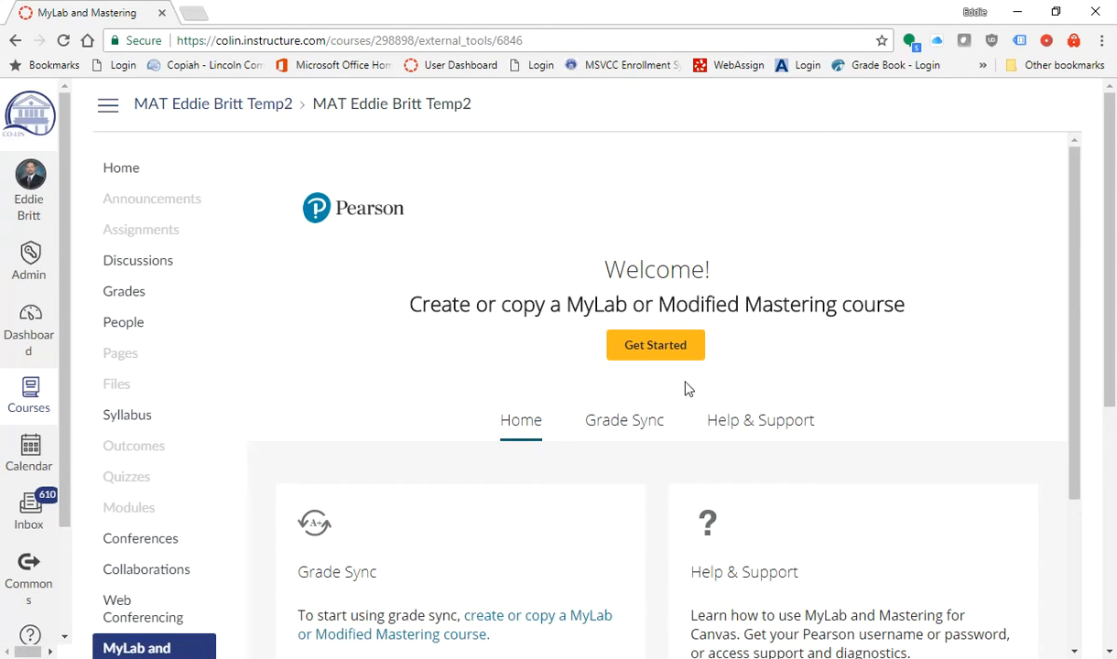
click(665, 354)
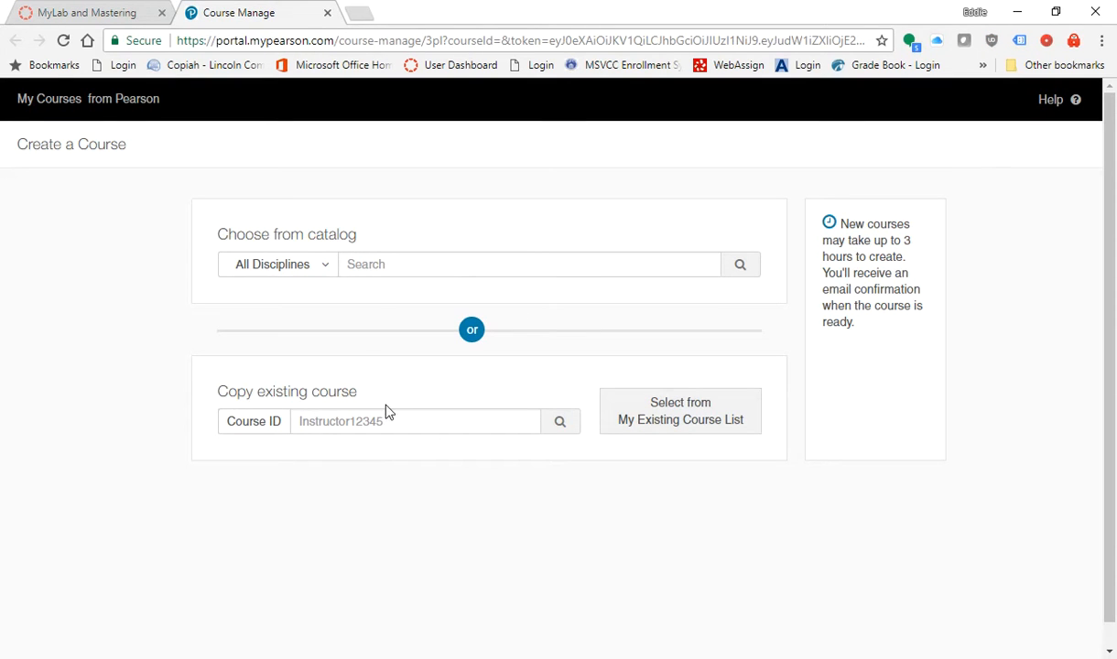
Paste the master course's ID to find the existing course, and select College Algebra Master Course 7e for copying
click(366, 422)
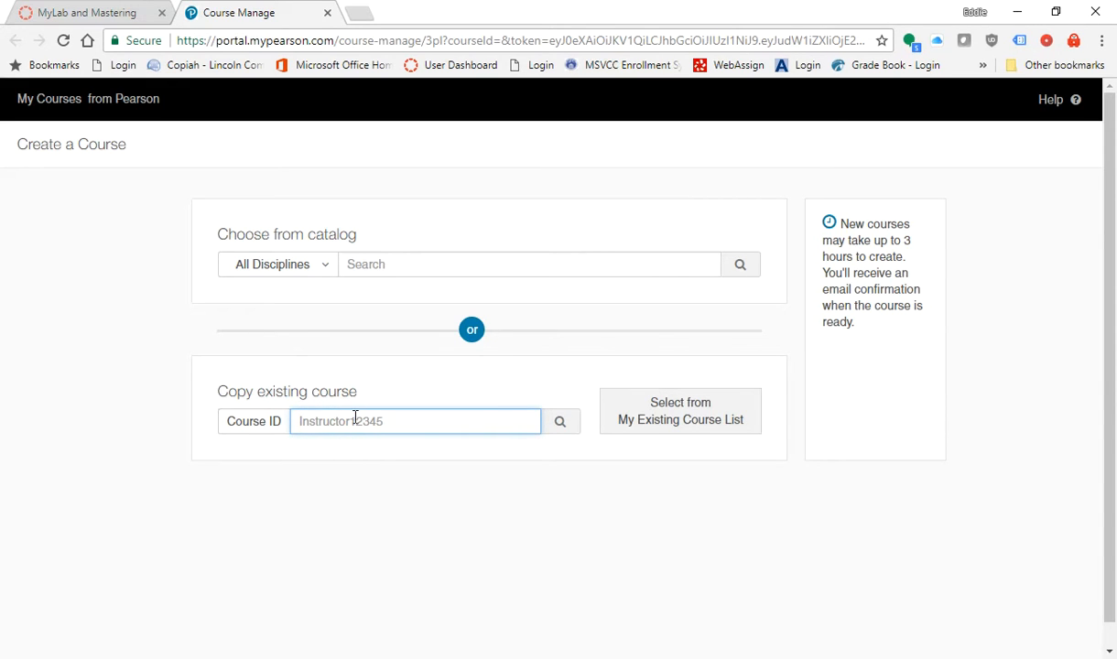
right_click(305, 423)
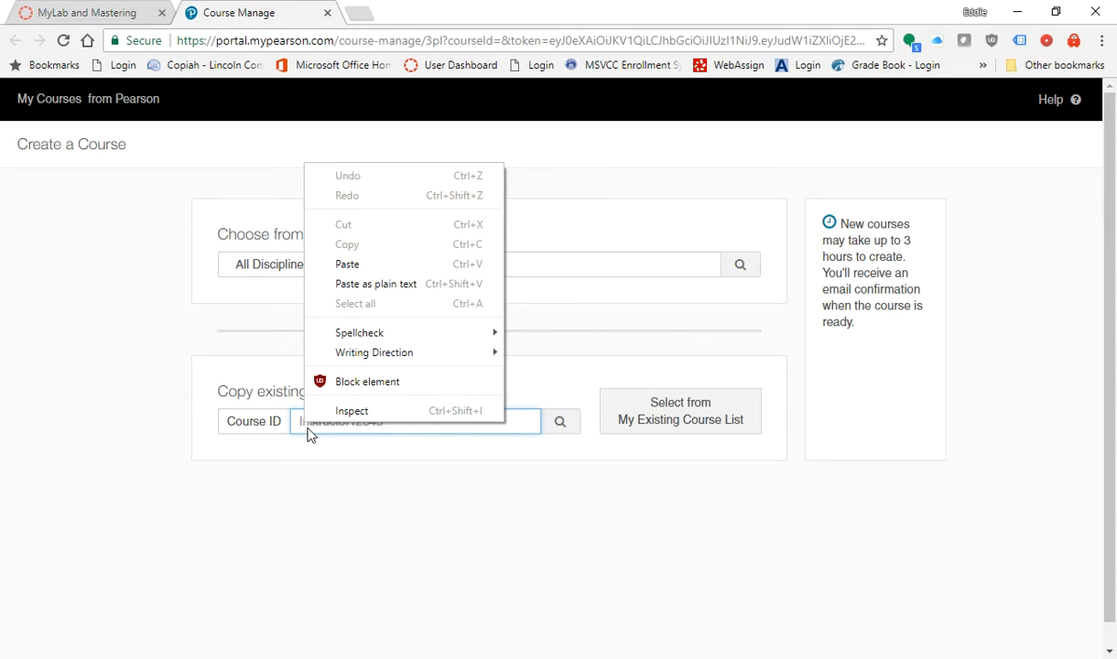
click(357, 264)
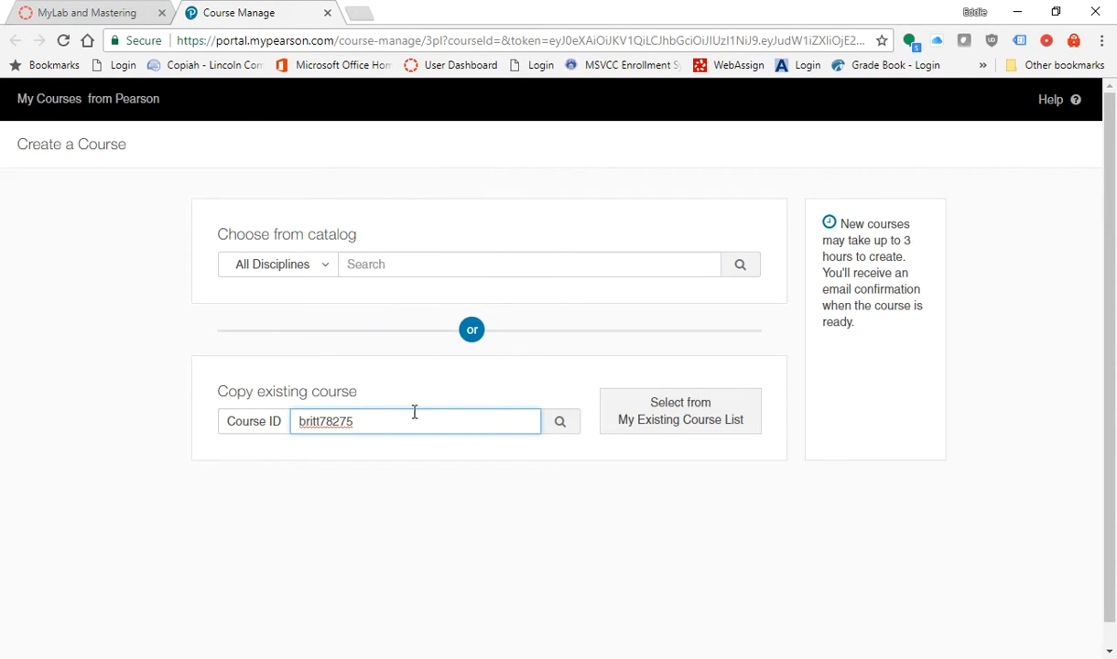
click(559, 422)
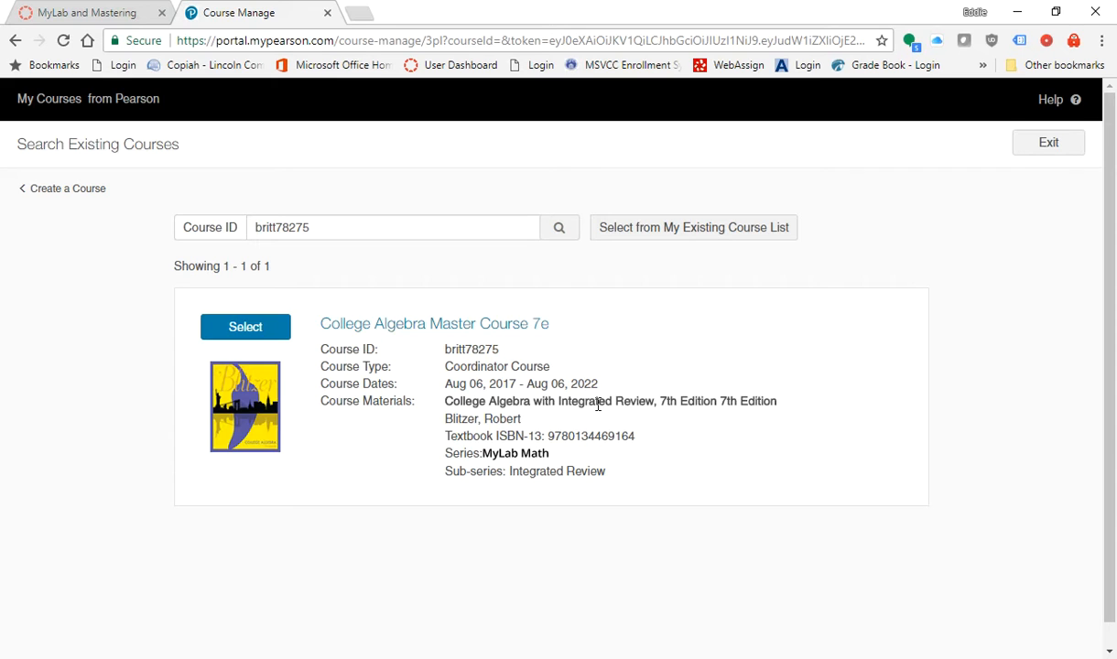
click(261, 330)
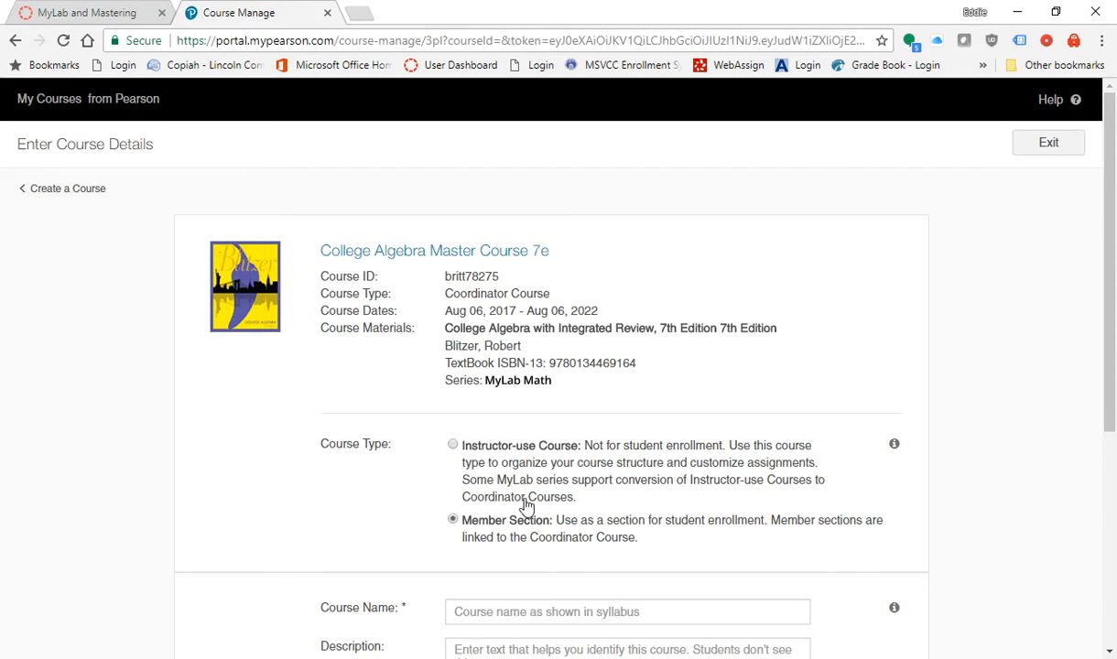
Name the new member section course "Test 1" using the suggested entry
scroll(688, 387, down, 3)
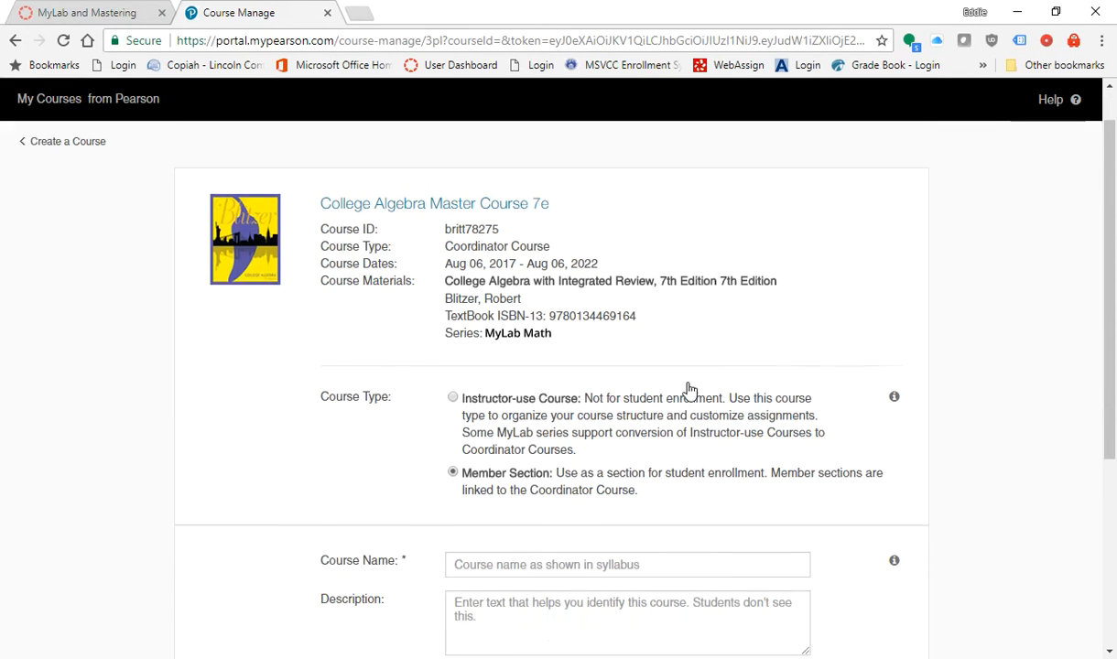
click(577, 357)
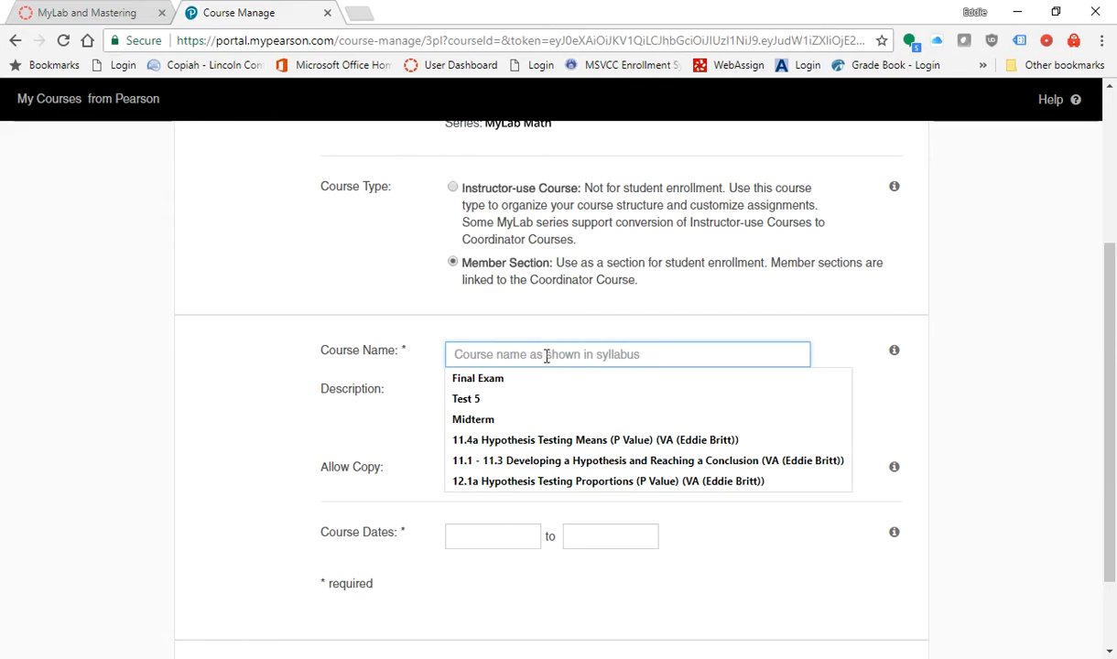
click(785, 327)
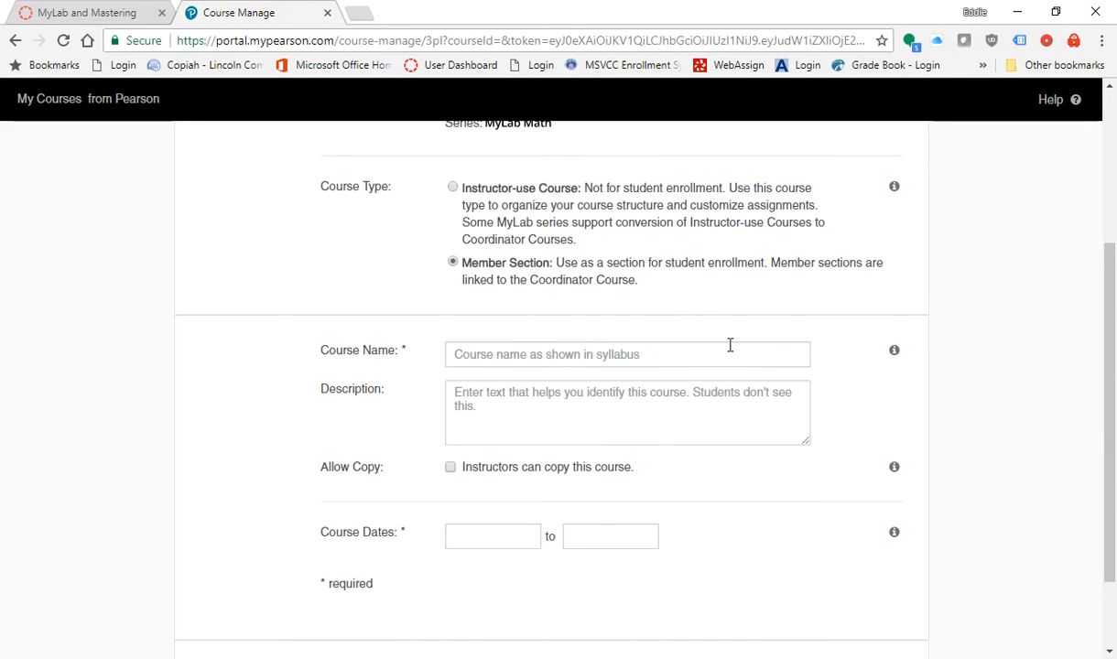
click(691, 354)
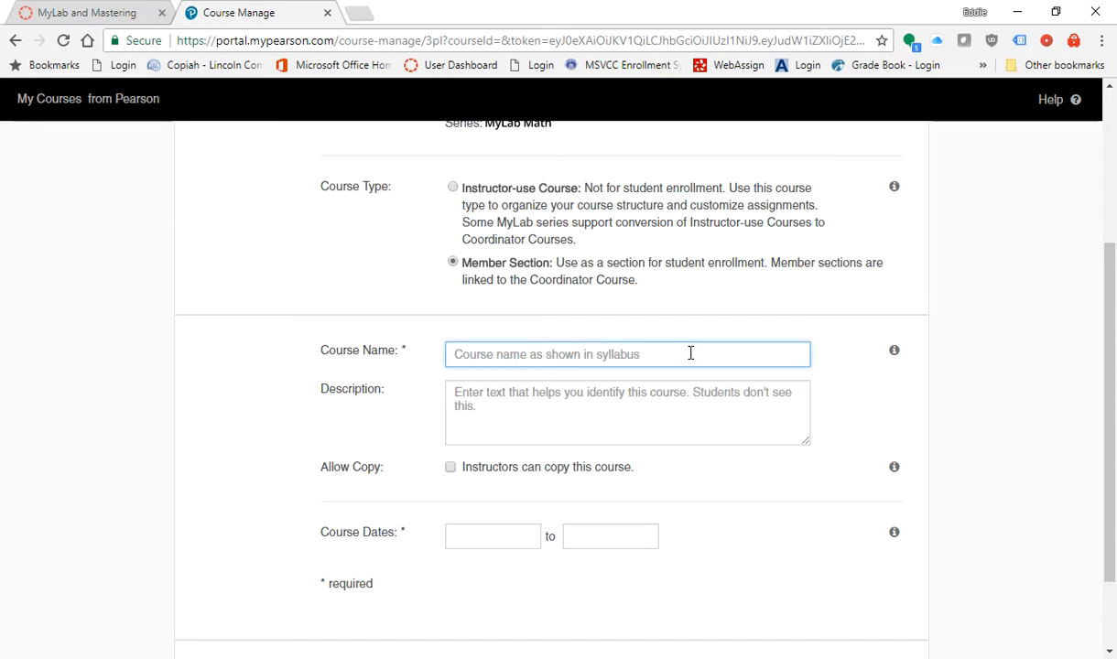
text(test)
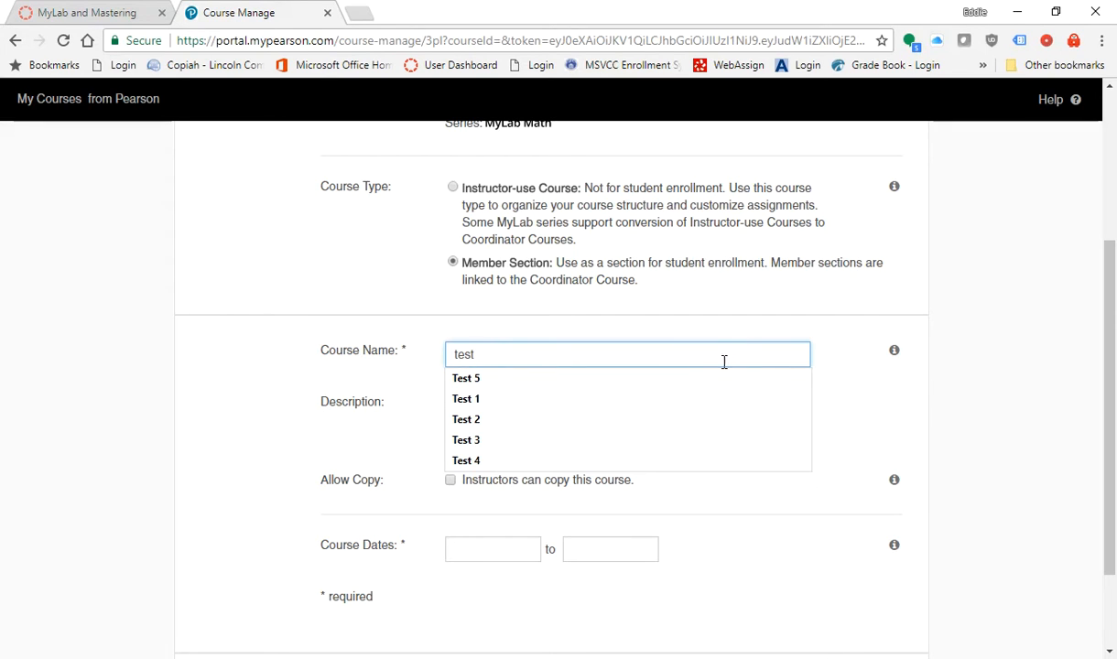
click(552, 398)
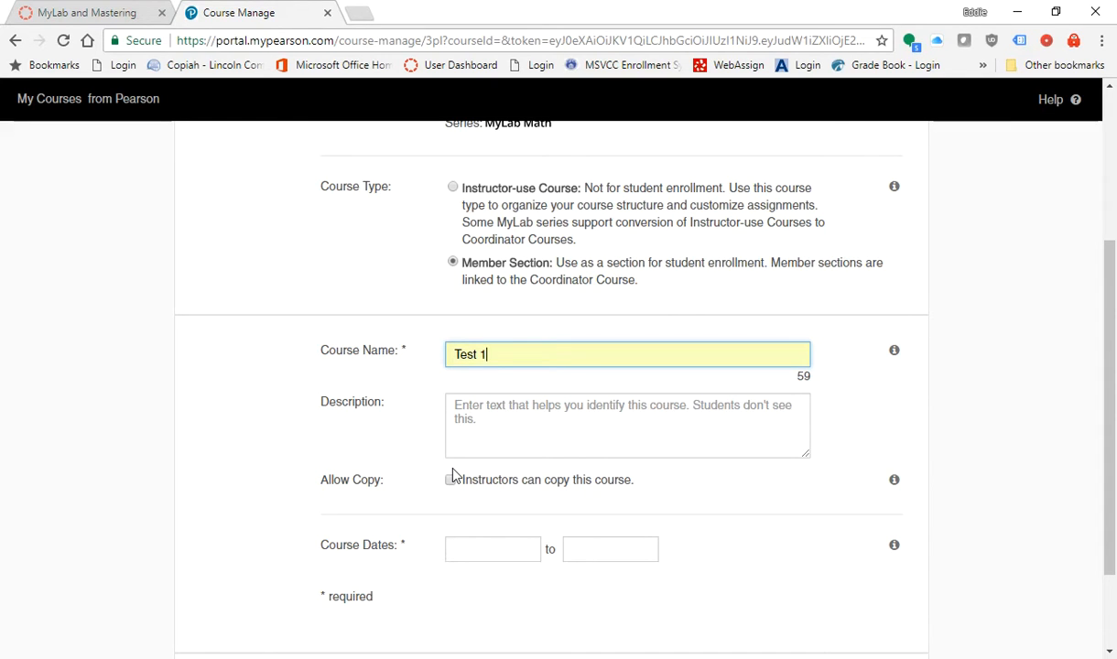
Set the course dates to Jan 08, 2018 through May 04, 2018 and create the course
click(489, 546)
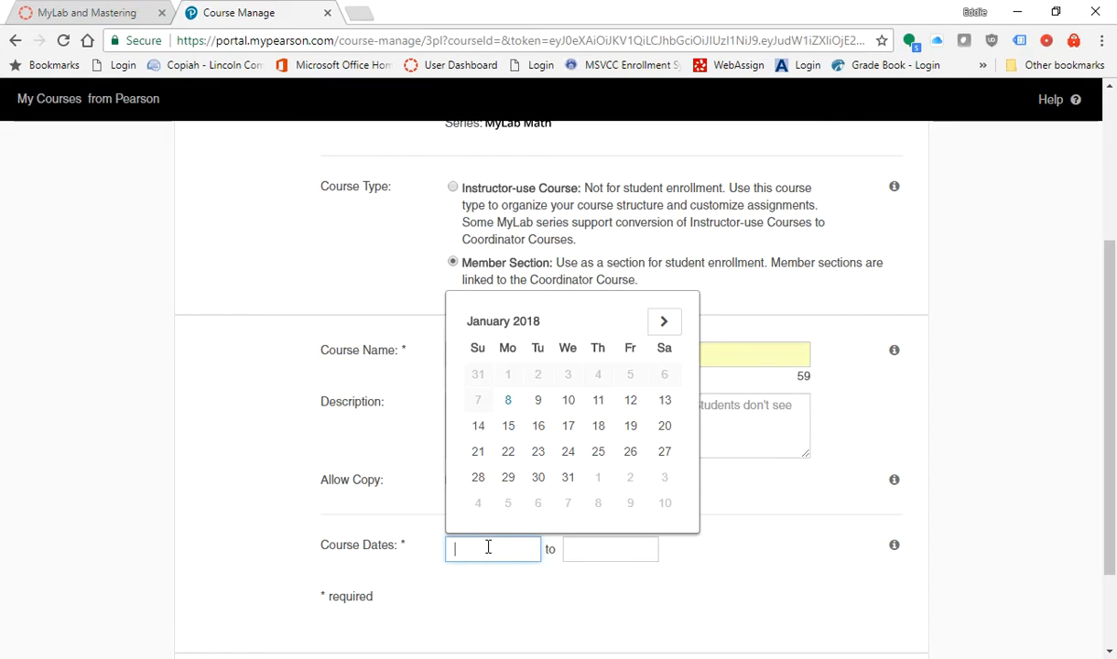
click(511, 401)
click(588, 546)
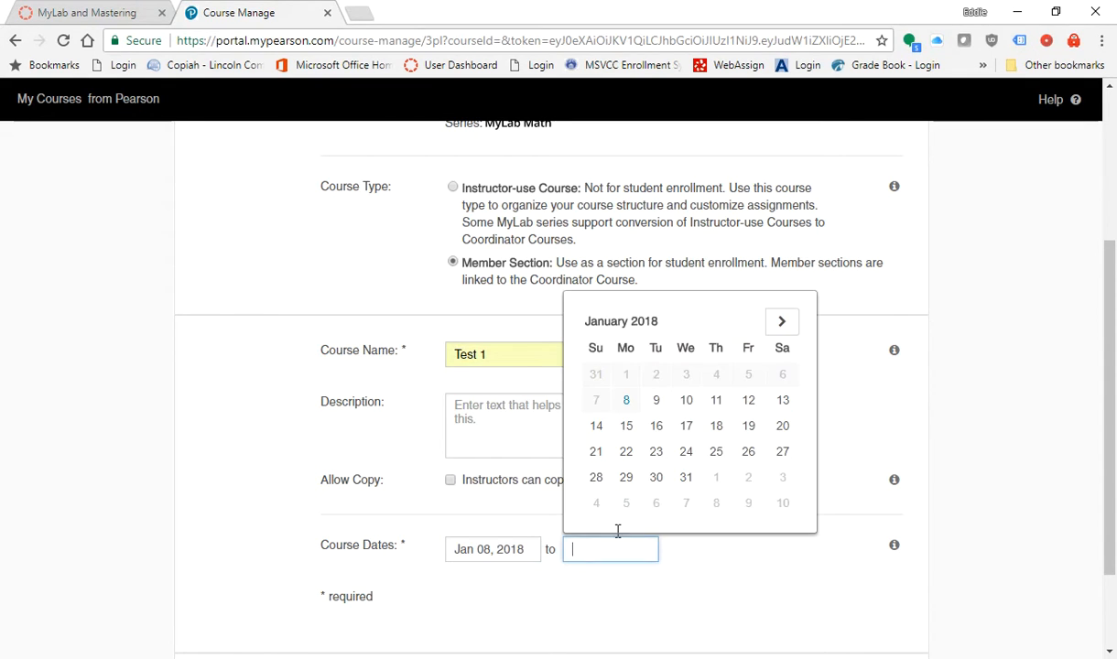
click(781, 322)
click(781, 322)
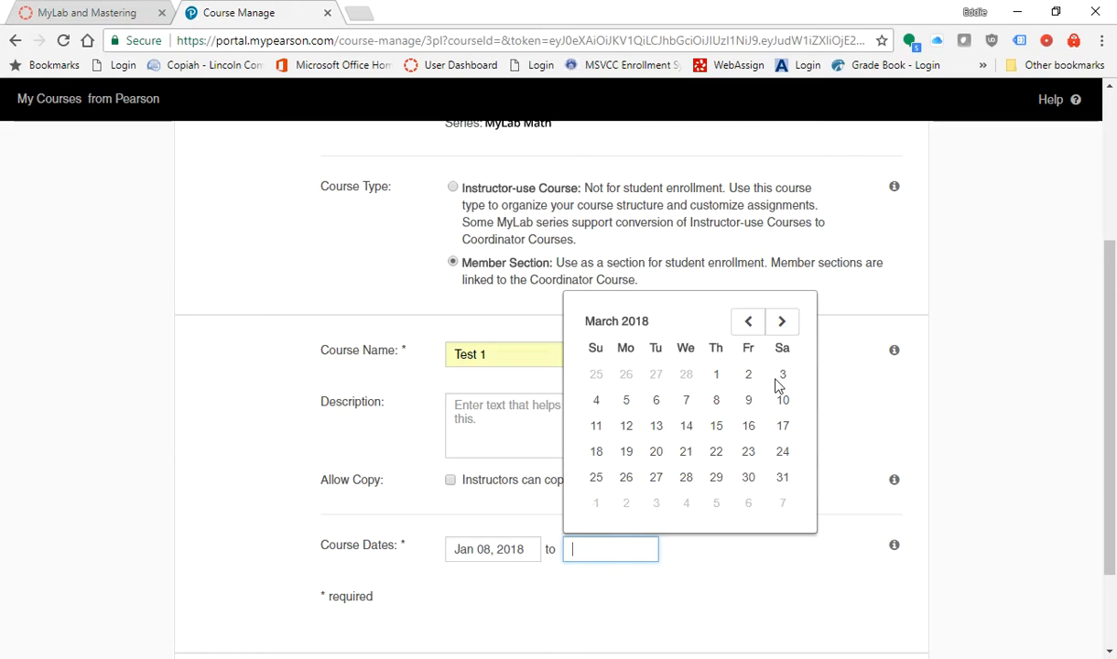
click(782, 322)
click(782, 322)
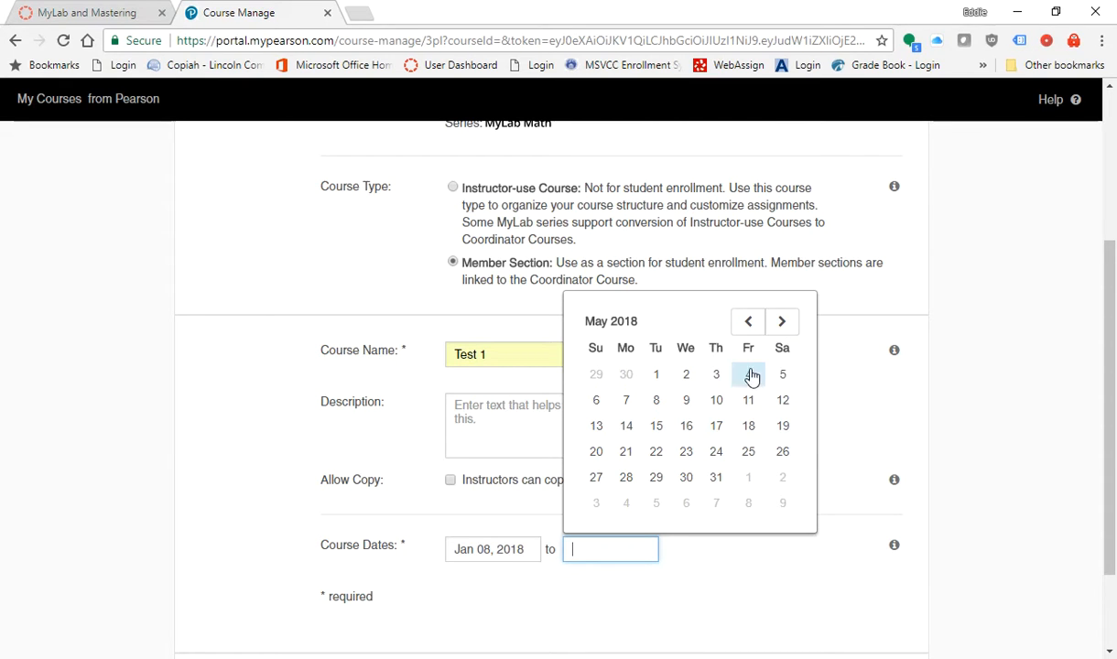
click(749, 375)
scroll(688, 531, down, 2)
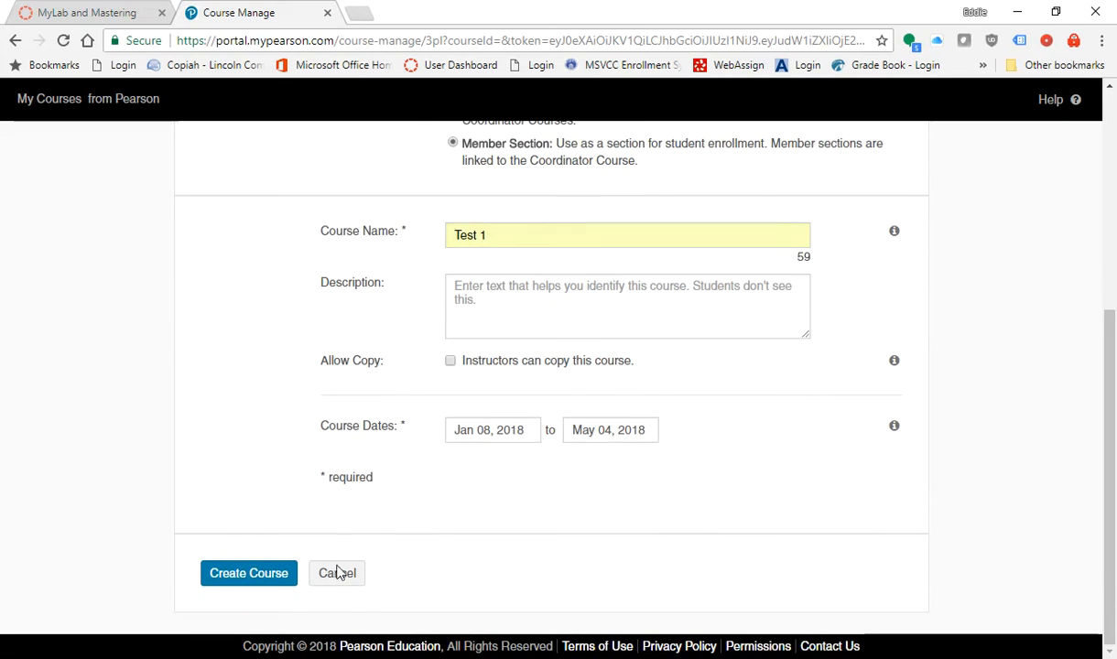
click(223, 572)
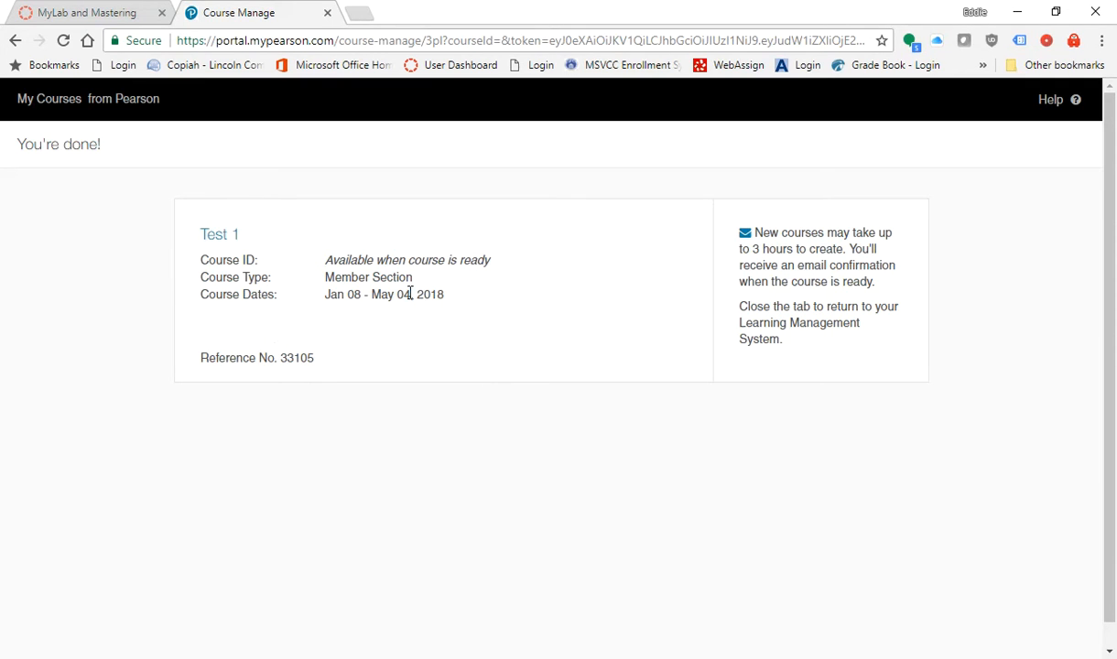
Return to the Canvas course, reload its MyLab and Mastering page, and look over the instructor tools and student links
click(119, 15)
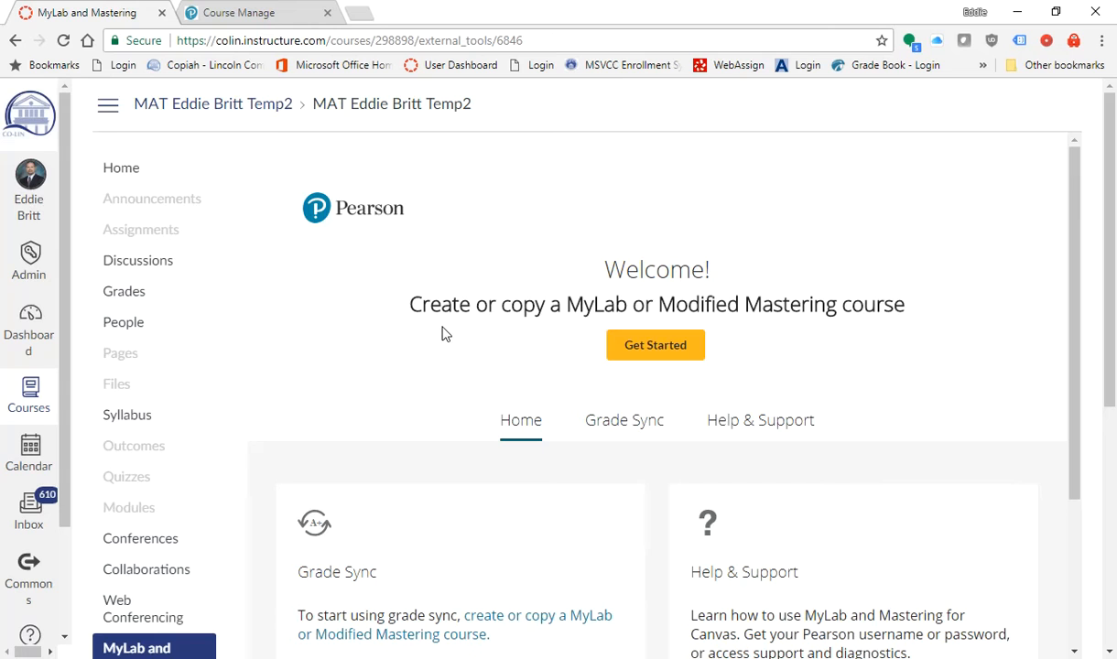
scroll(346, 316, down, 1)
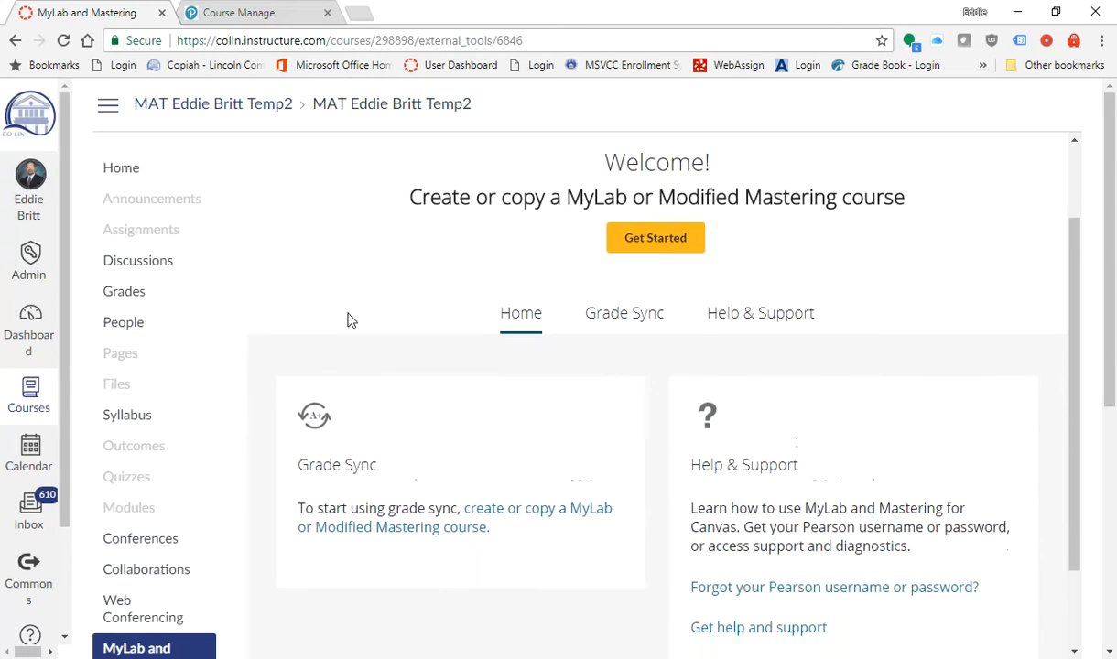
scroll(347, 318, down, 1)
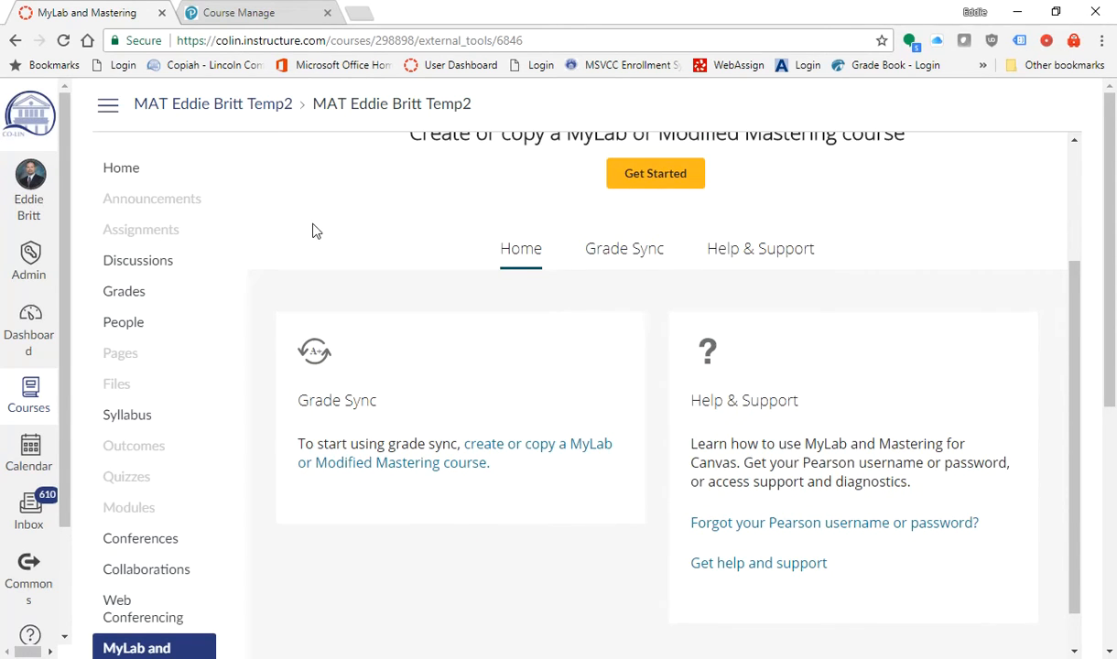
click(152, 646)
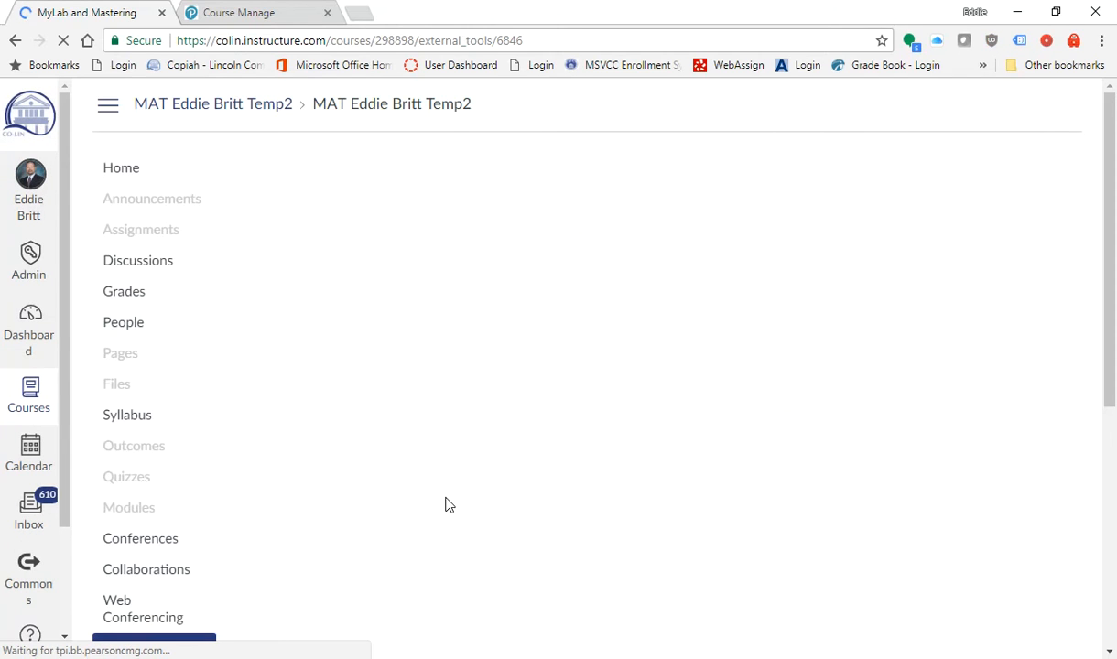
scroll(482, 489, down, 3)
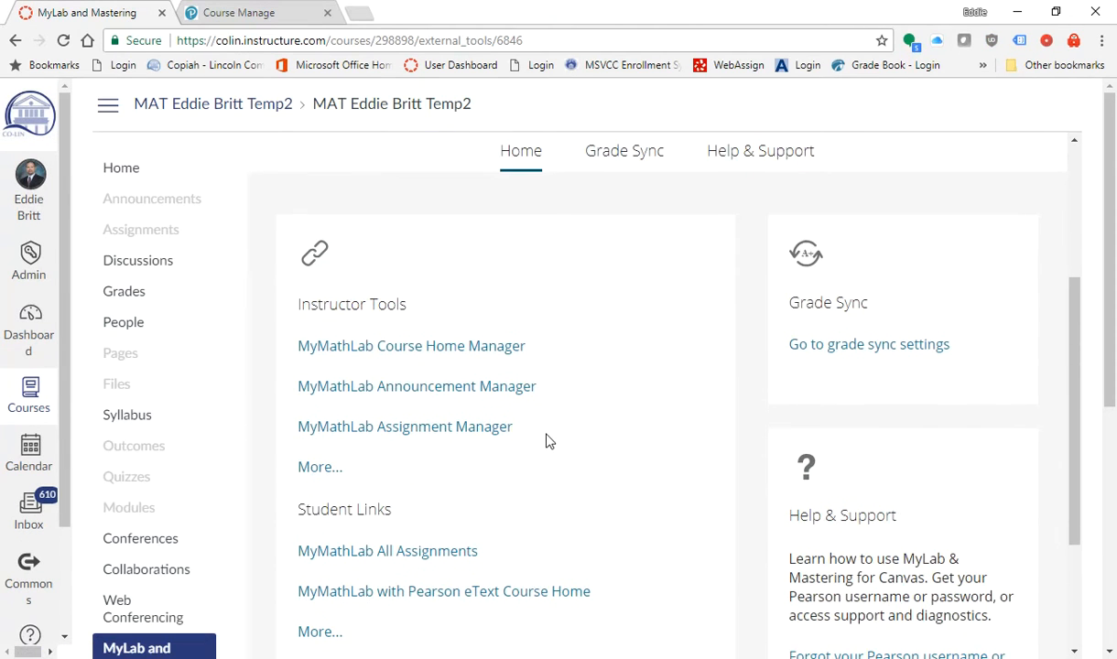
scroll(674, 366, up, 3)
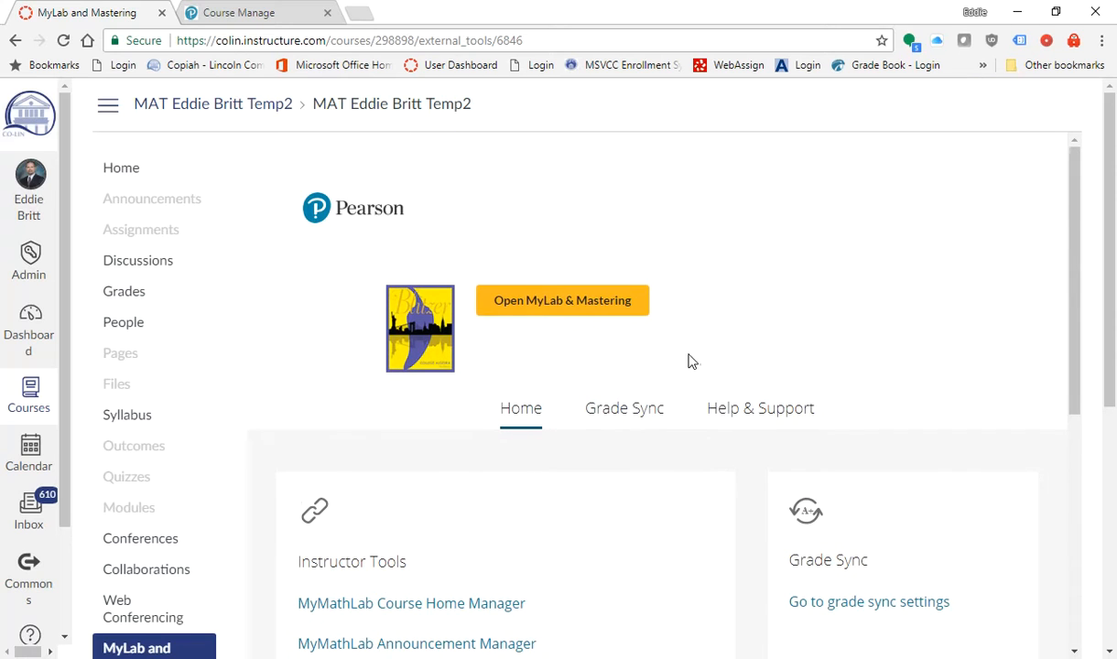
Expand the full list of instructor tools, try to open the MyMathLab Assignment Manager, and close its page
scroll(691, 361, down, 3)
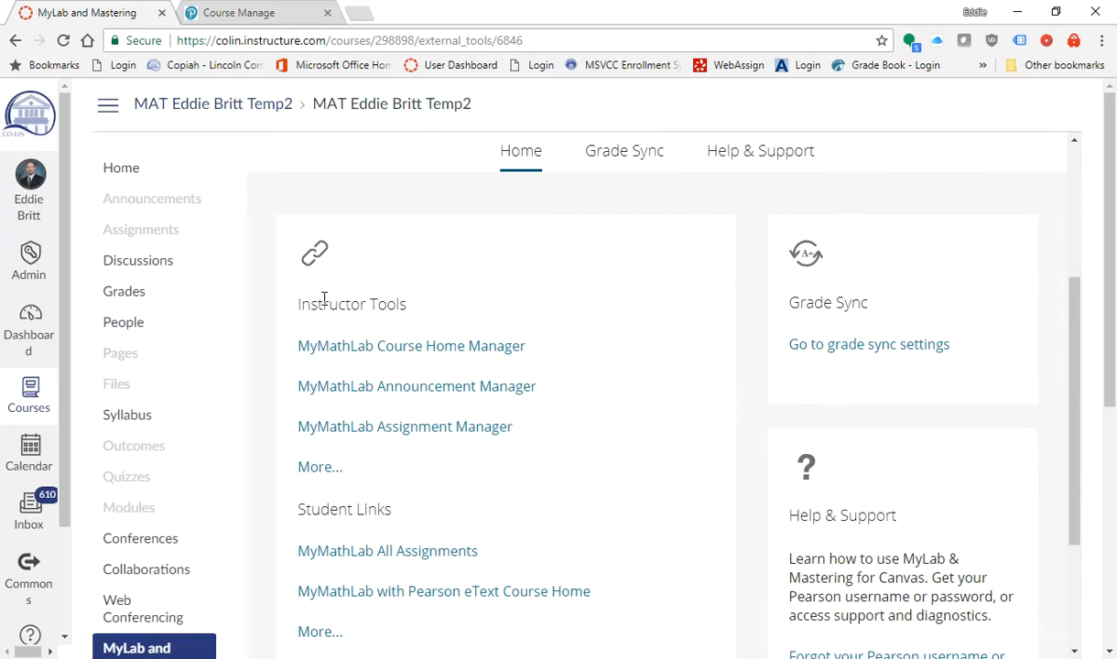
click(320, 467)
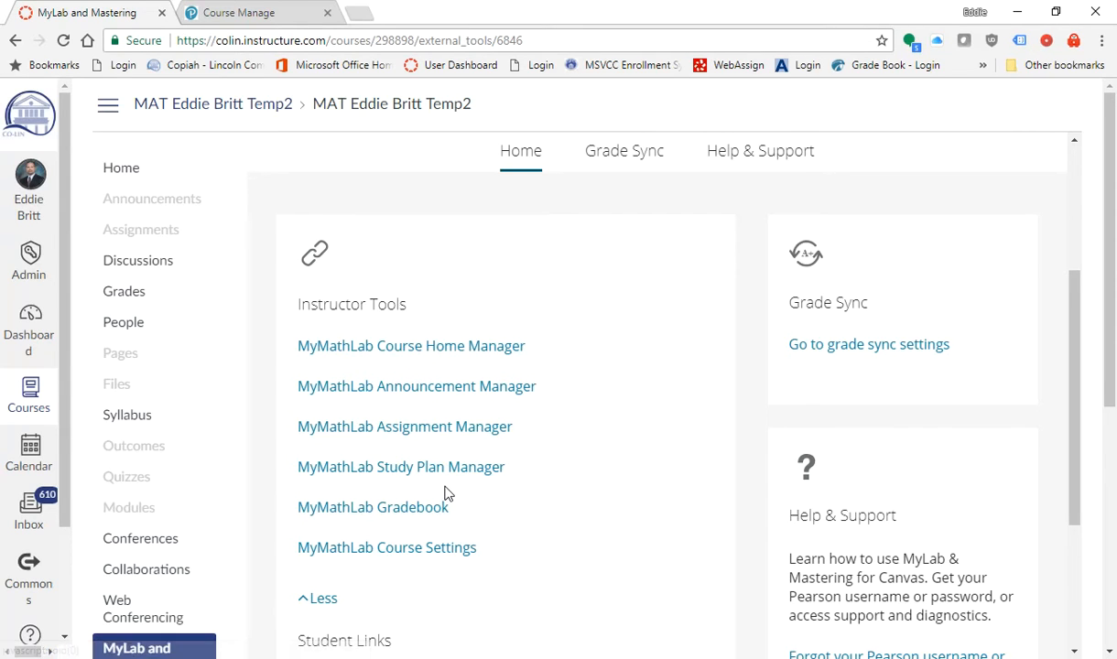
click(398, 434)
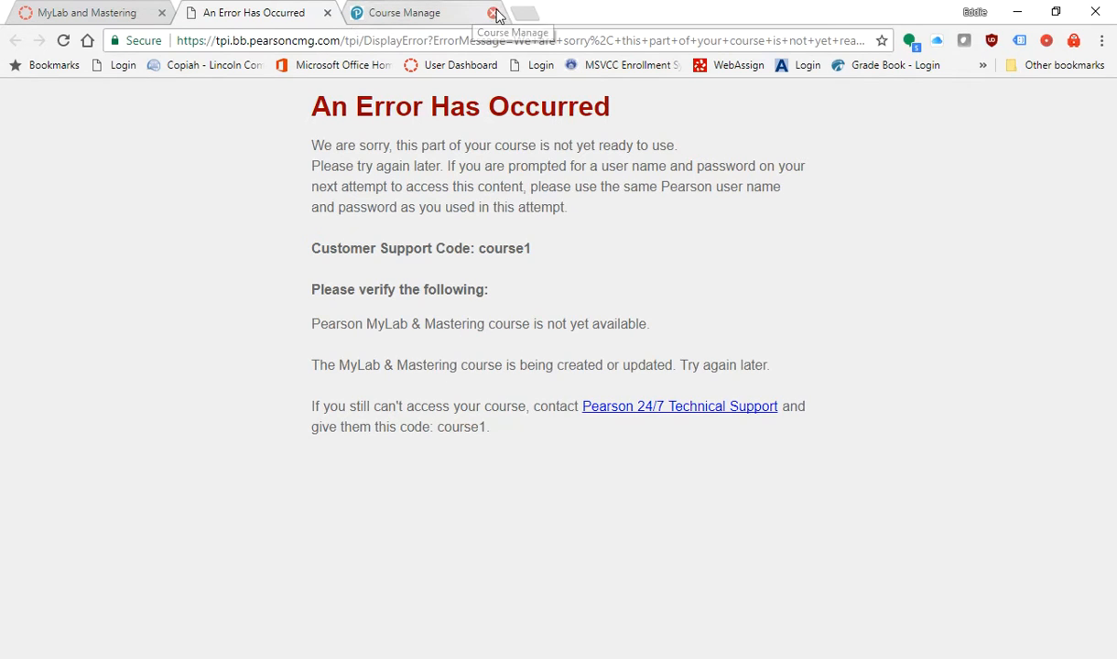
click(326, 14)
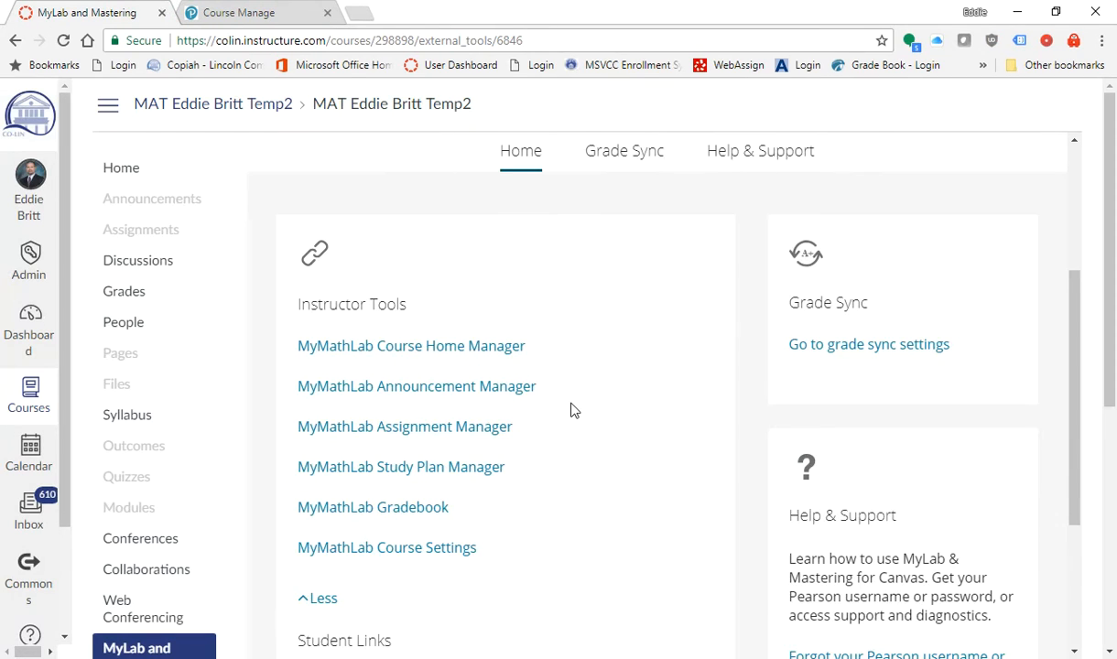
Examine the Grade Sync settings and the list of items to sync, and return to the MyLab and Mastering home view
scroll(570, 409, up, 3)
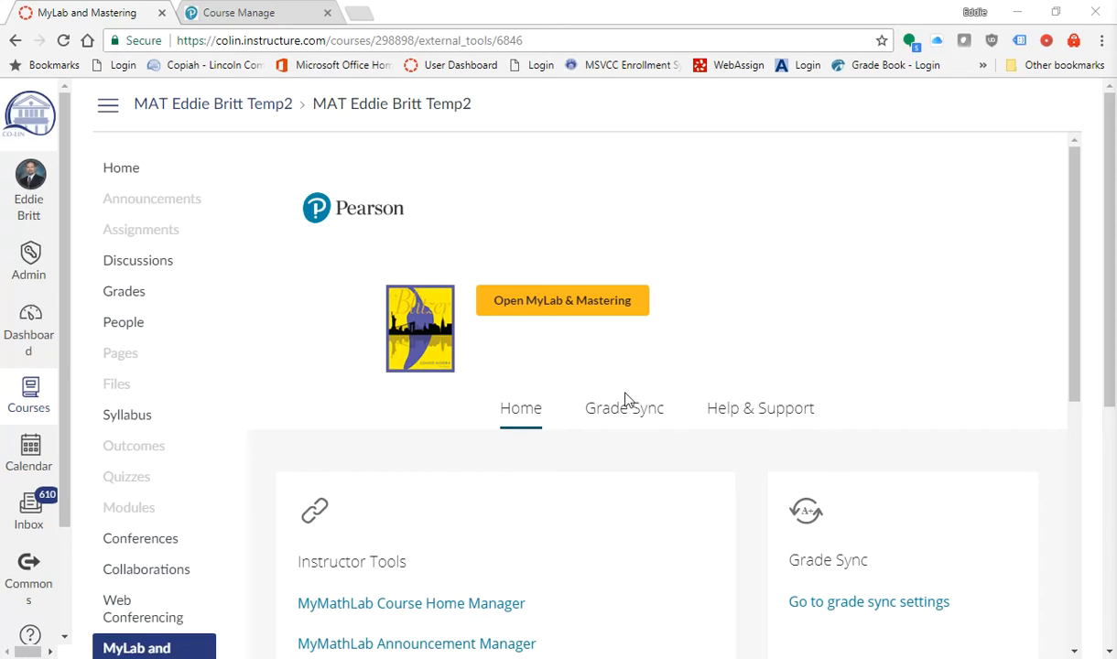
scroll(627, 400, down, 2)
click(625, 240)
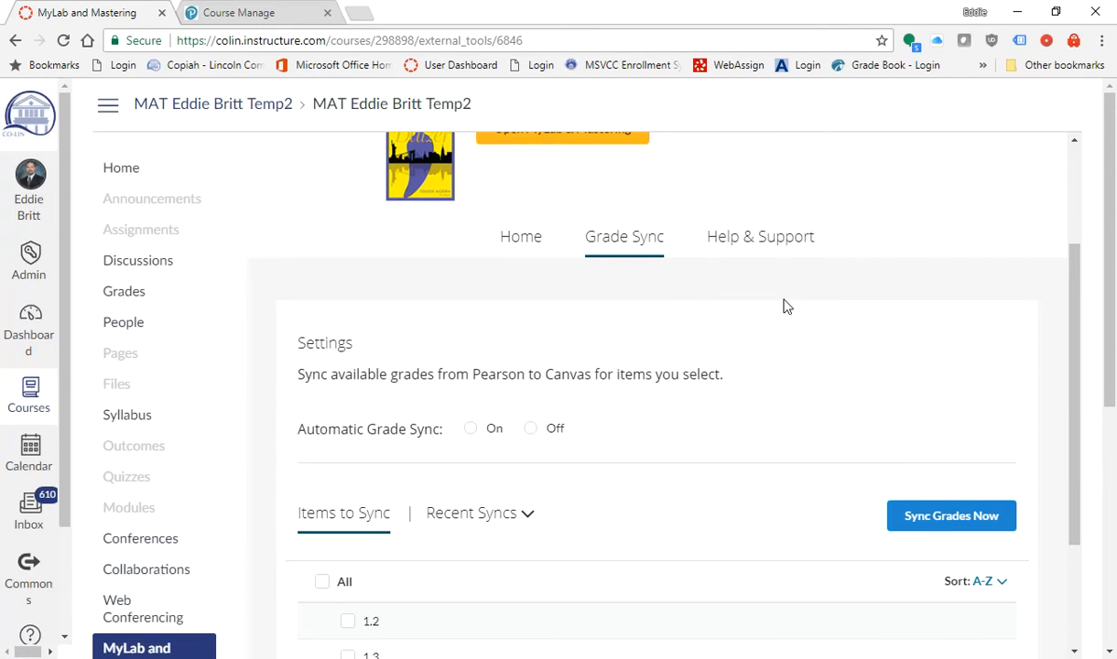
scroll(784, 307, down, 3)
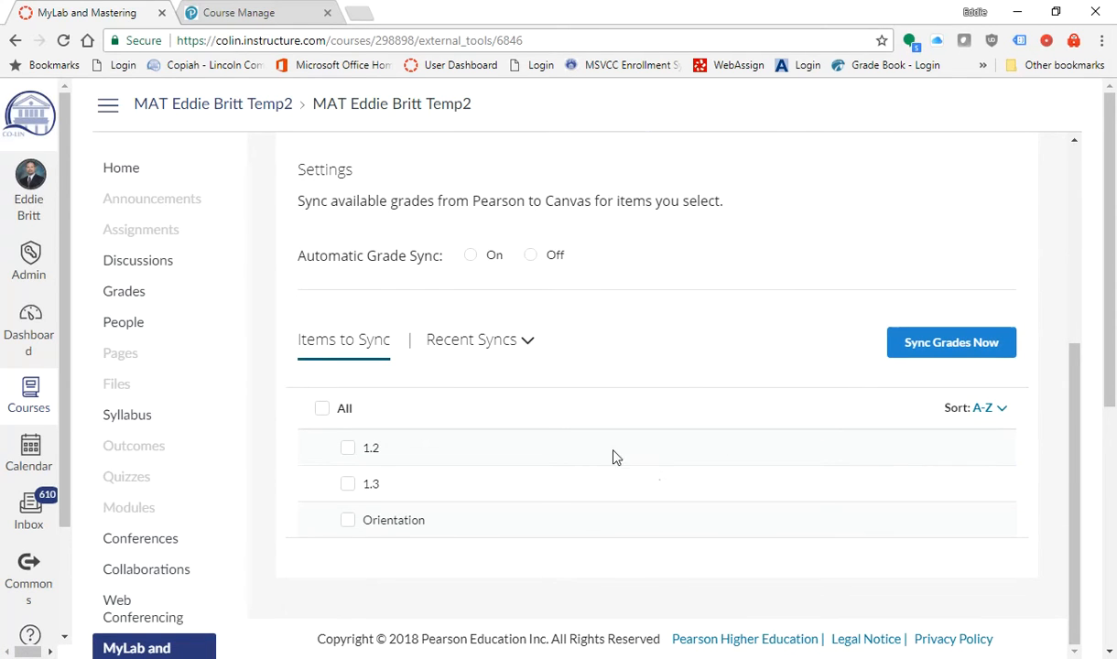
scroll(687, 422, up, 3)
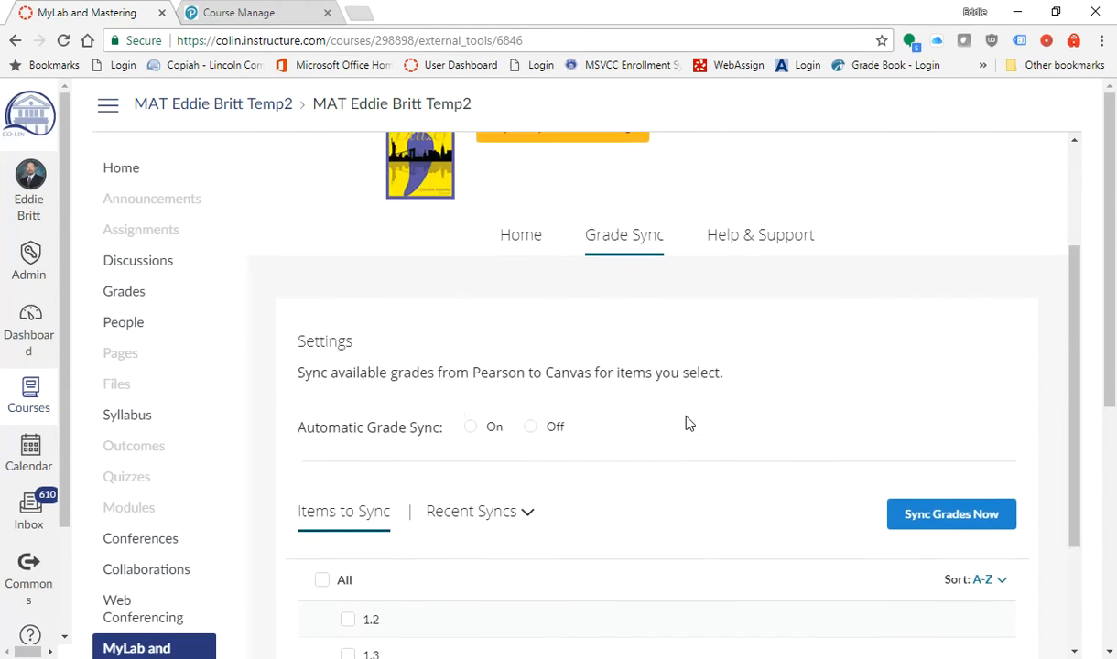
scroll(686, 422, down, 3)
scroll(510, 334, up, 6)
click(518, 408)
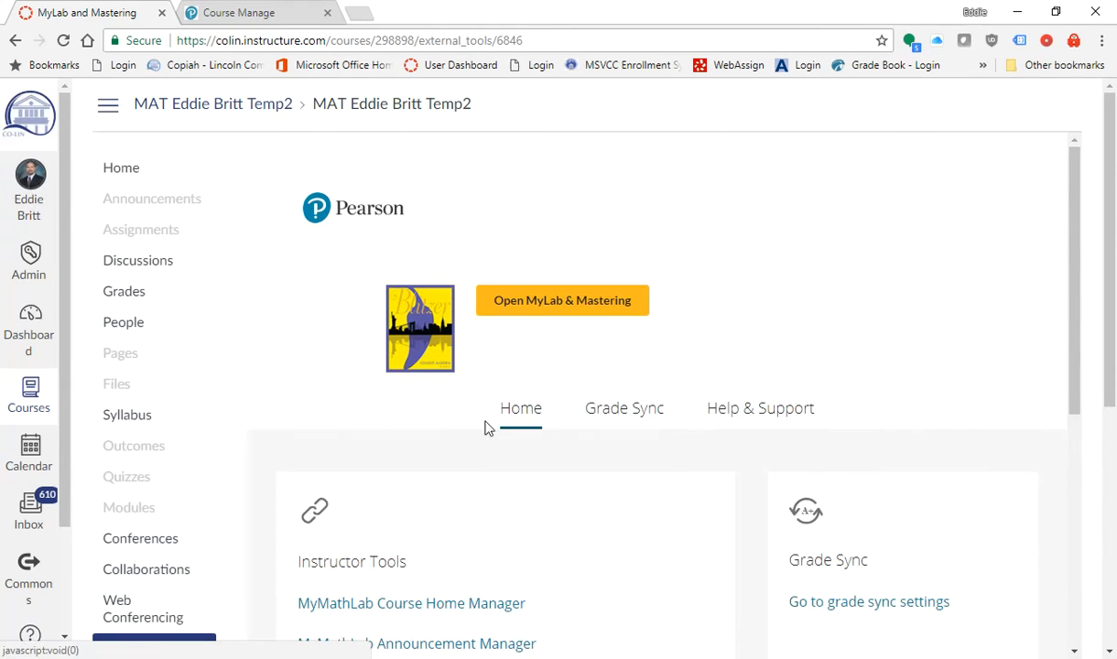
Expand the instructor tools again and look over all of them along with the student links
scroll(445, 355, down, 5)
scroll(446, 359, up, 3)
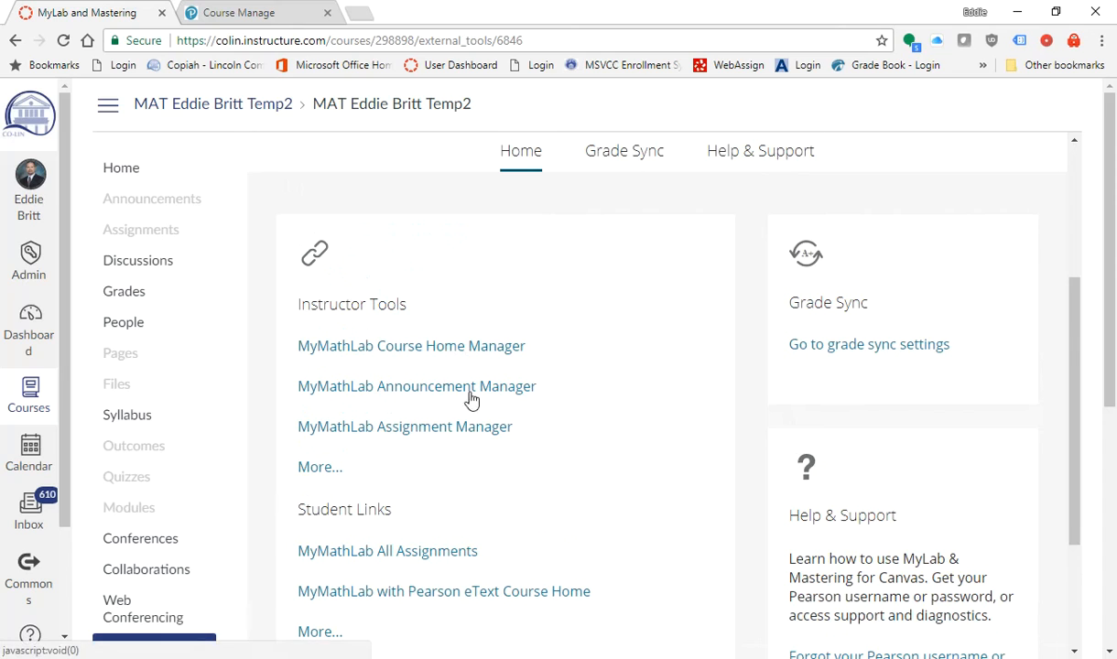
click(323, 468)
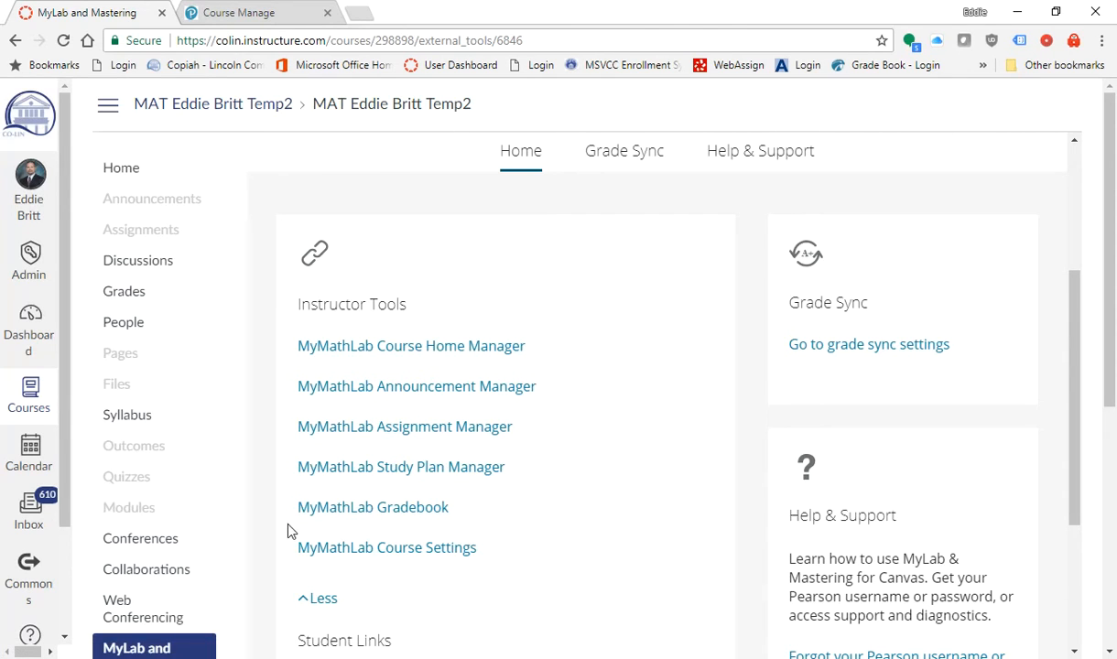
scroll(266, 568, down, 1)
scroll(187, 651, down, 3)
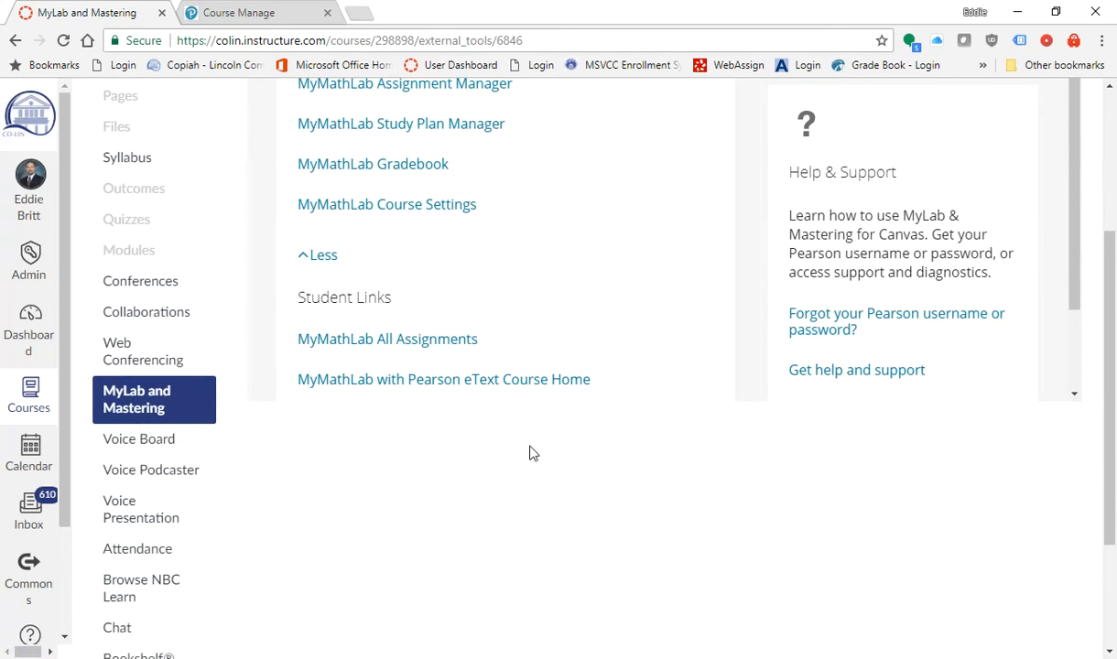
scroll(650, 315, up, 8)
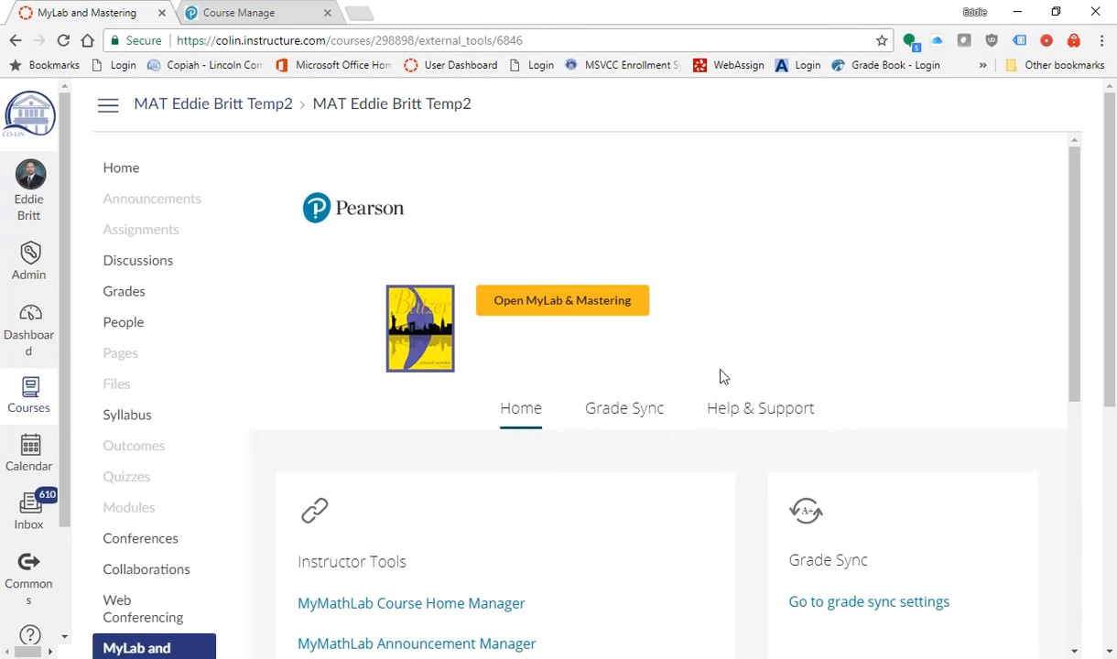
Check the Grade Sync page again for the assignments copied into the list of items to sync
click(648, 413)
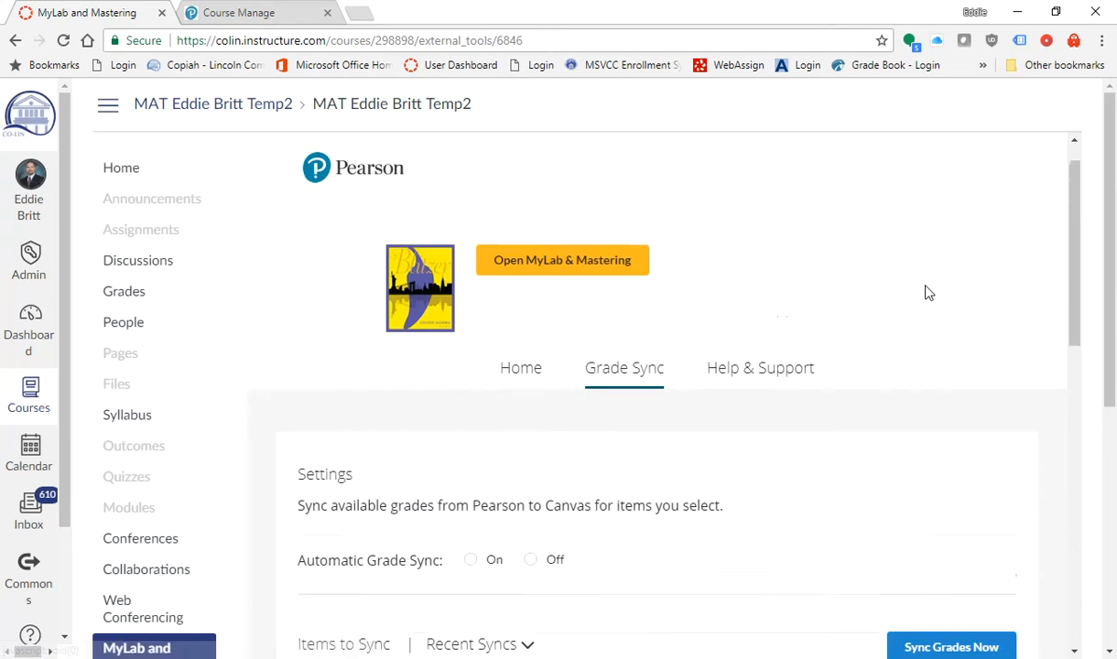
scroll(952, 291, down, 3)
scroll(616, 450, down, 5)
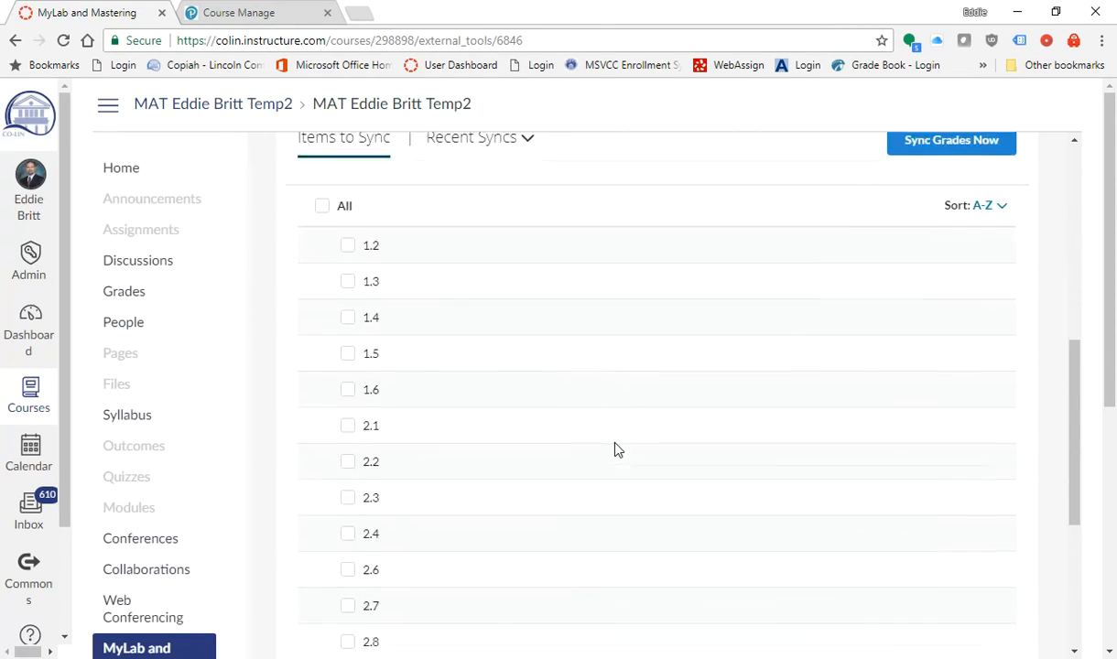
scroll(616, 450, down, 1)
scroll(616, 449, up, 10)
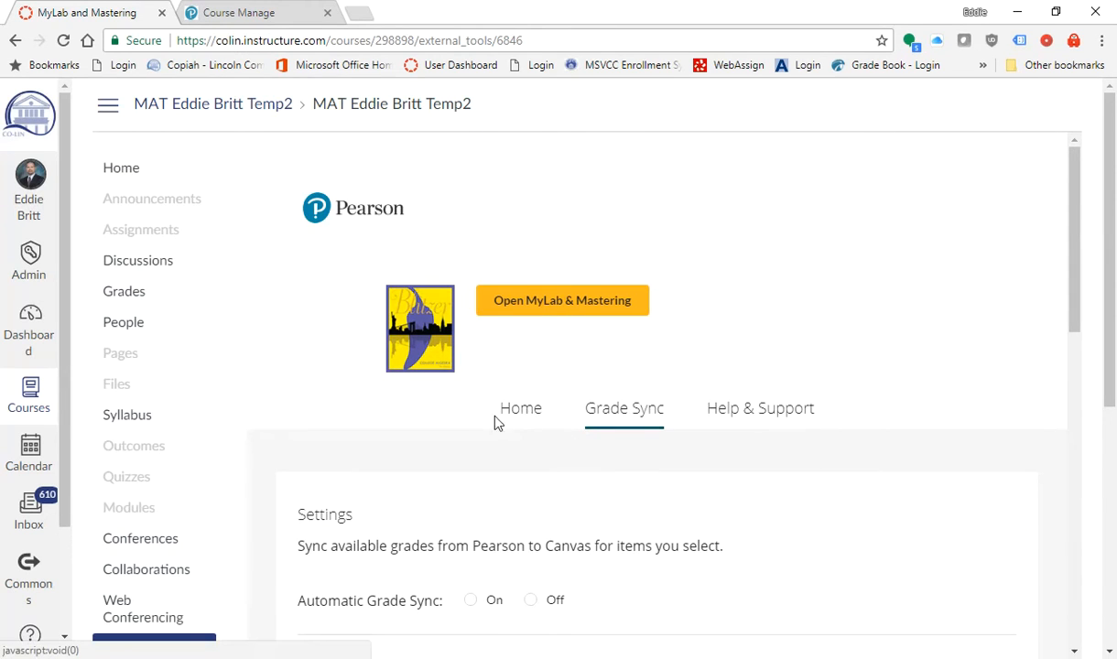
scroll(302, 404, down, 2)
scroll(219, 478, down, 1)
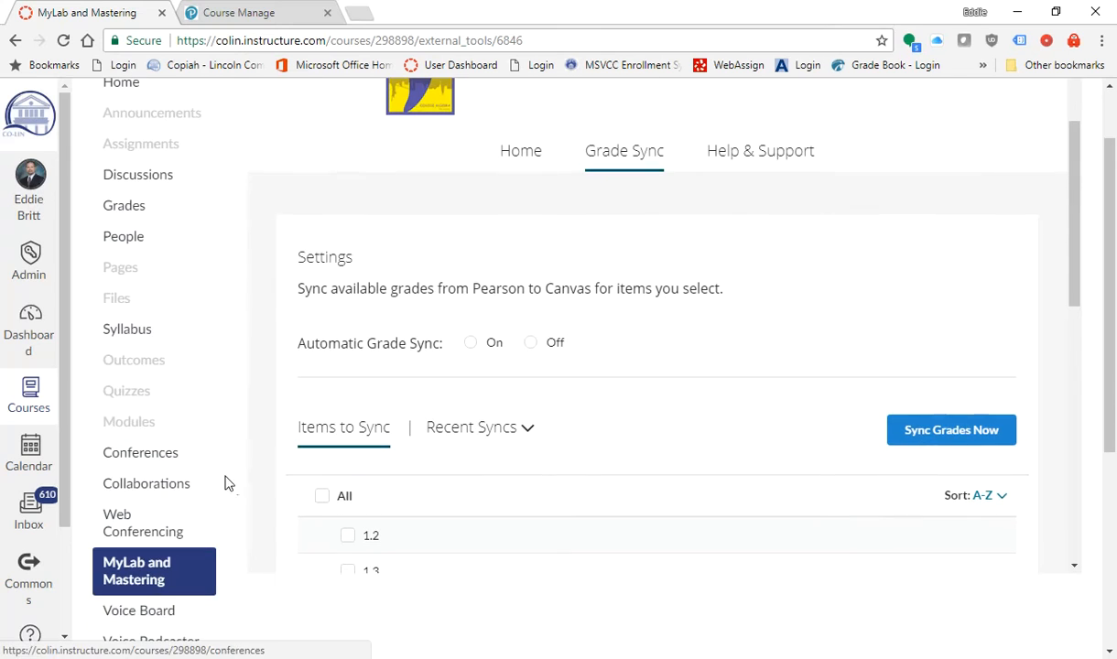
Reload the course's MyLab and Mastering page and open the MyMathLab Assignment Manager
click(186, 565)
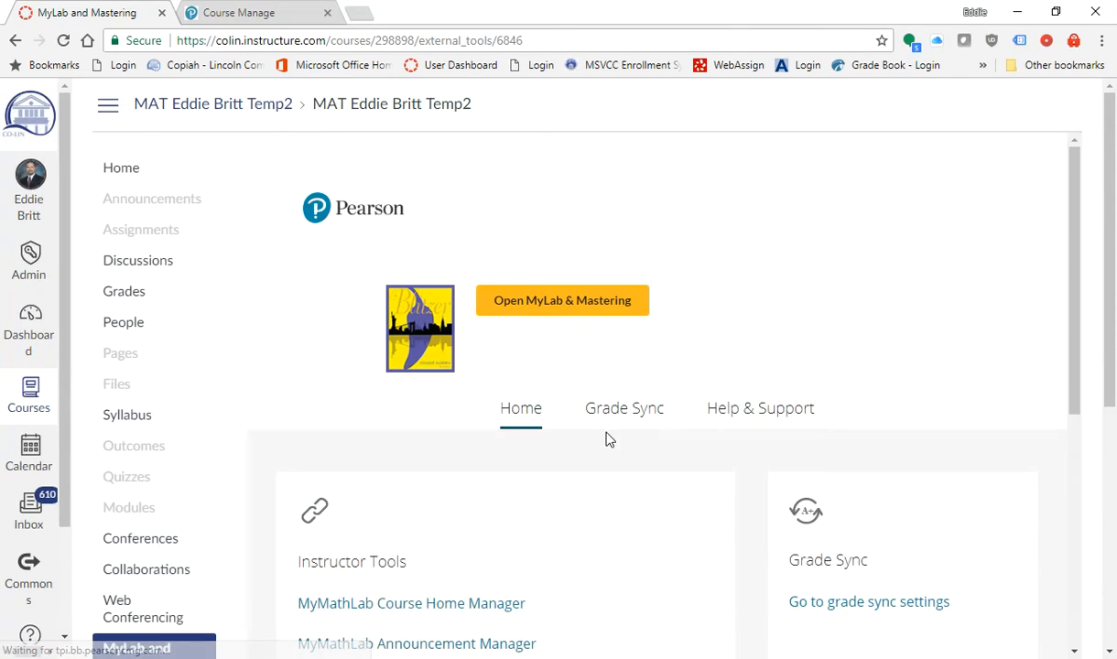
scroll(439, 522, down, 4)
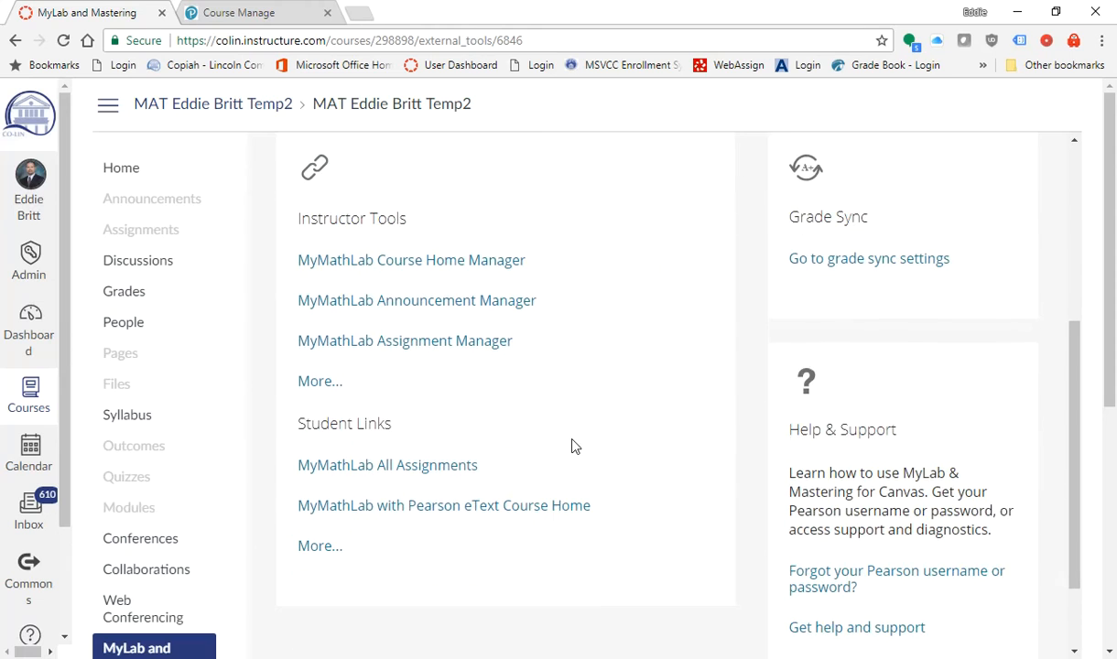
scroll(575, 446, up, 2)
scroll(588, 338, up, 1)
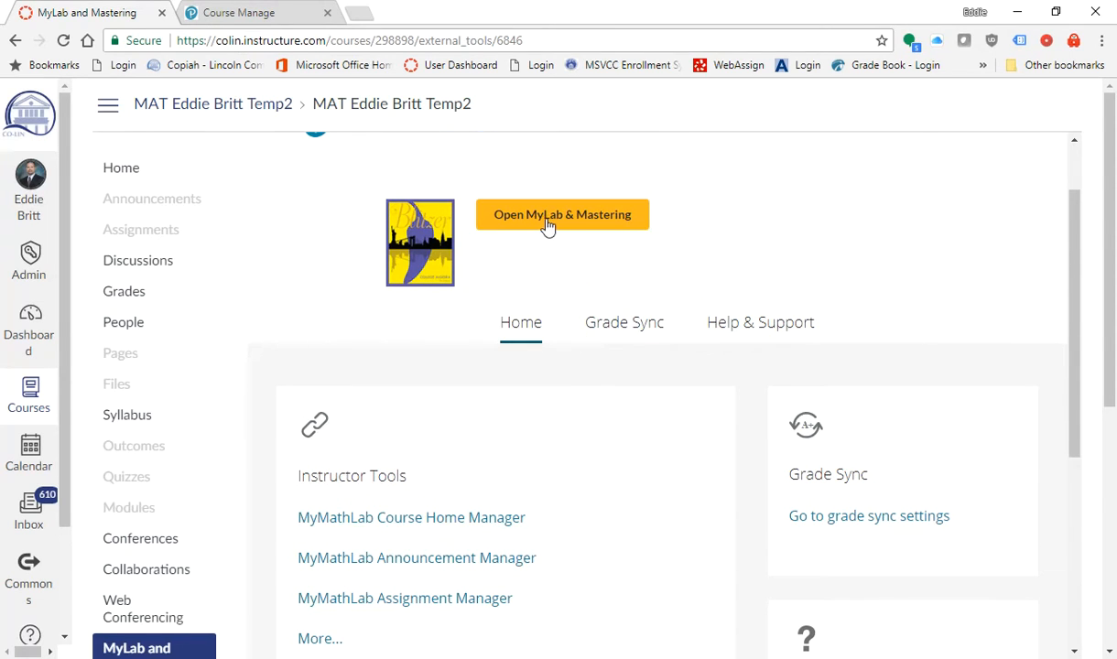
scroll(602, 405, down, 1)
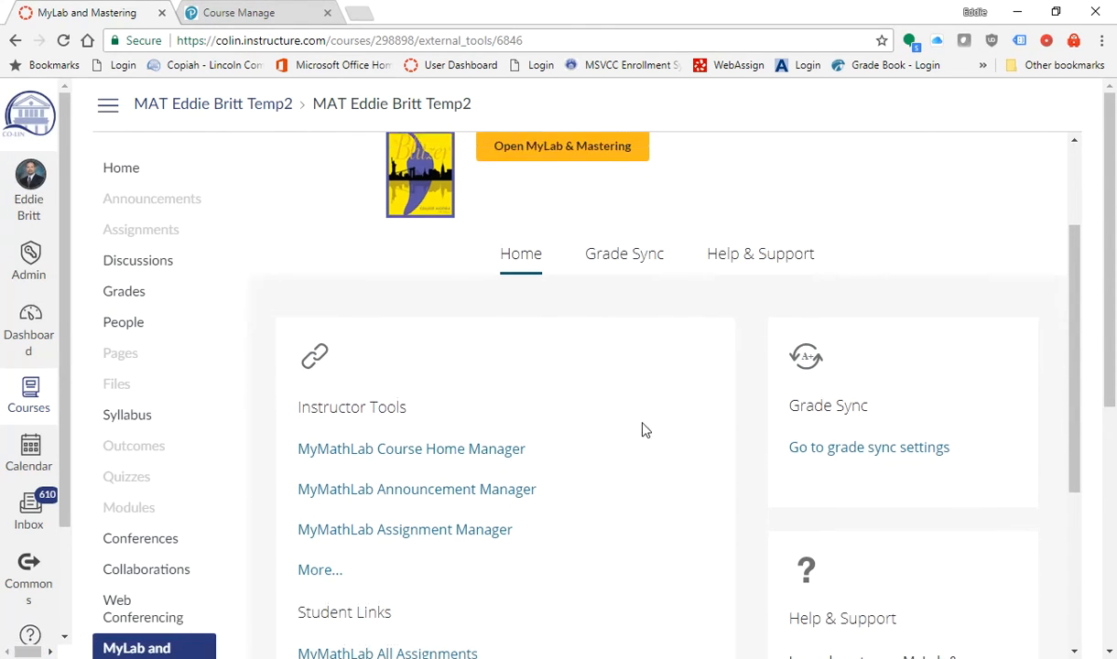
click(454, 515)
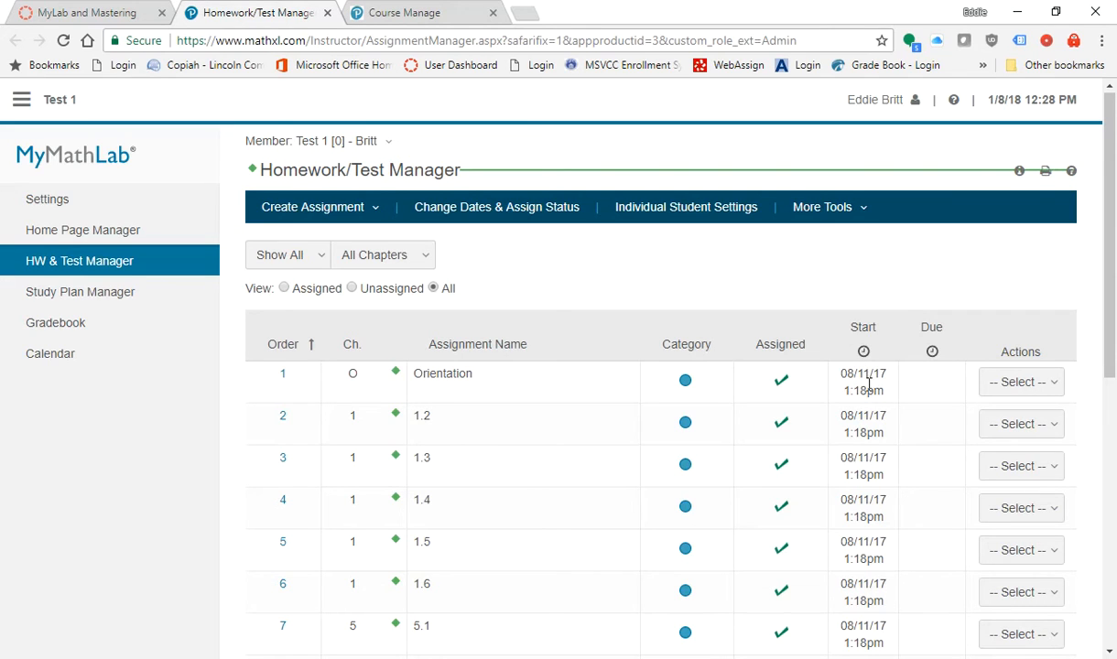
Review the start and due dates of all assignments under Change Dates & Assign Status, and close the Homework/Test Manager
click(469, 210)
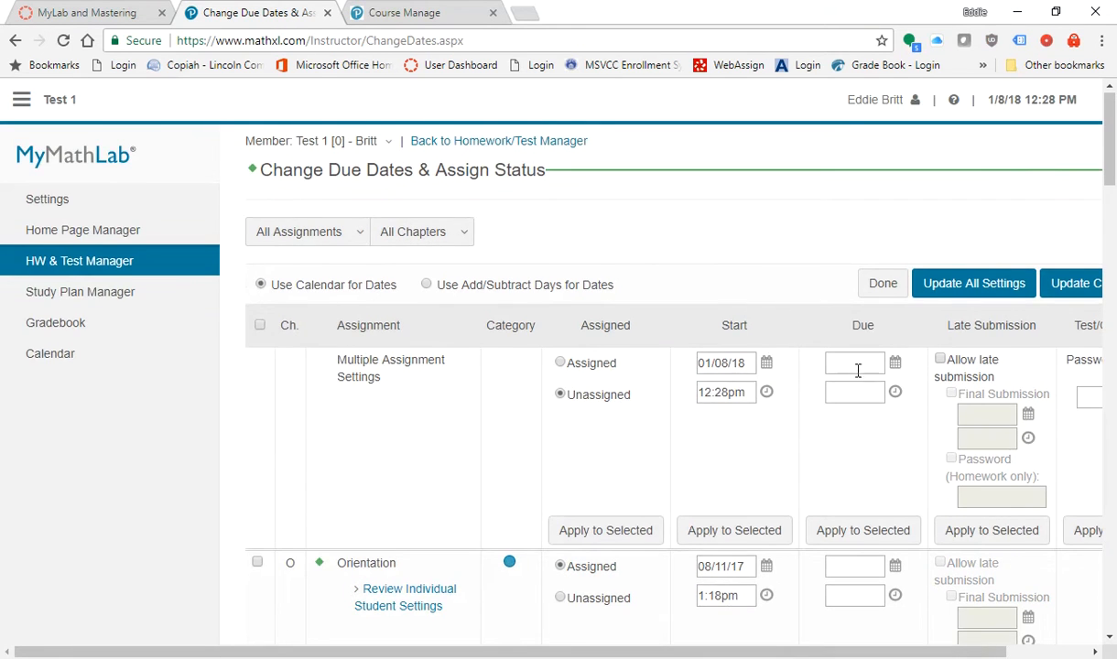
scroll(858, 370, down, 14)
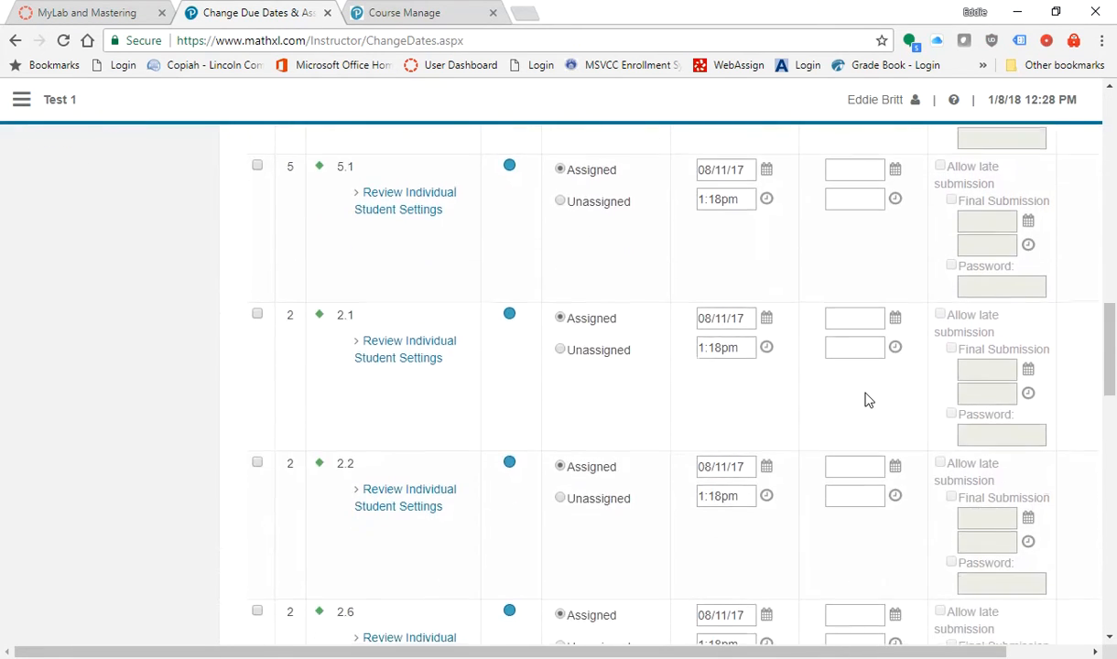
scroll(860, 399, down, 14)
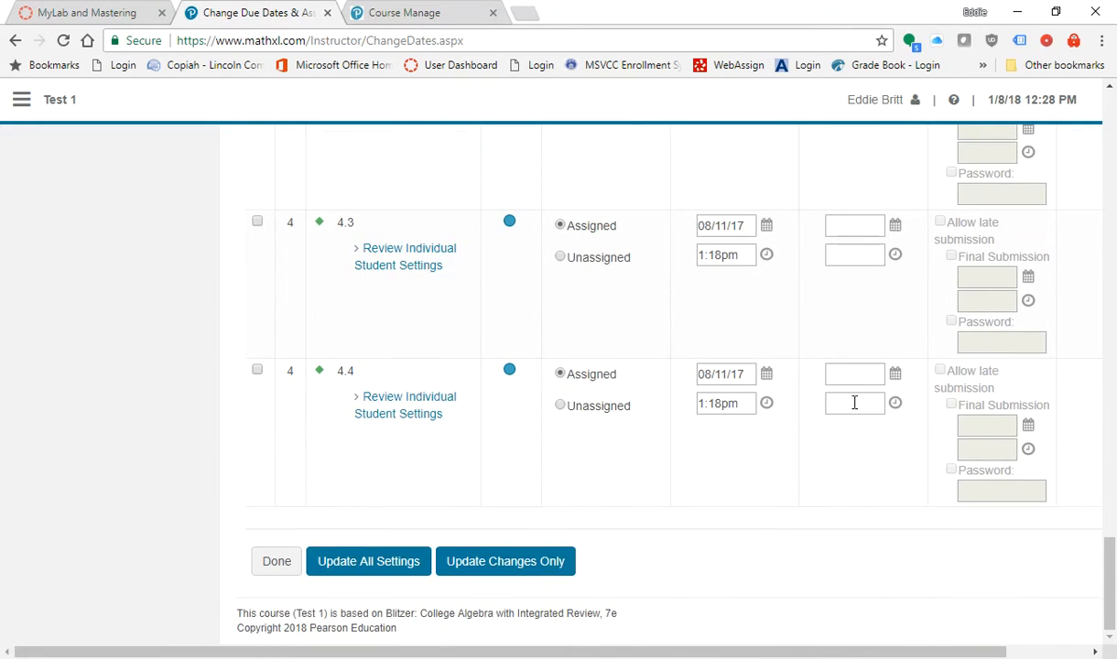
scroll(851, 428, up, 12)
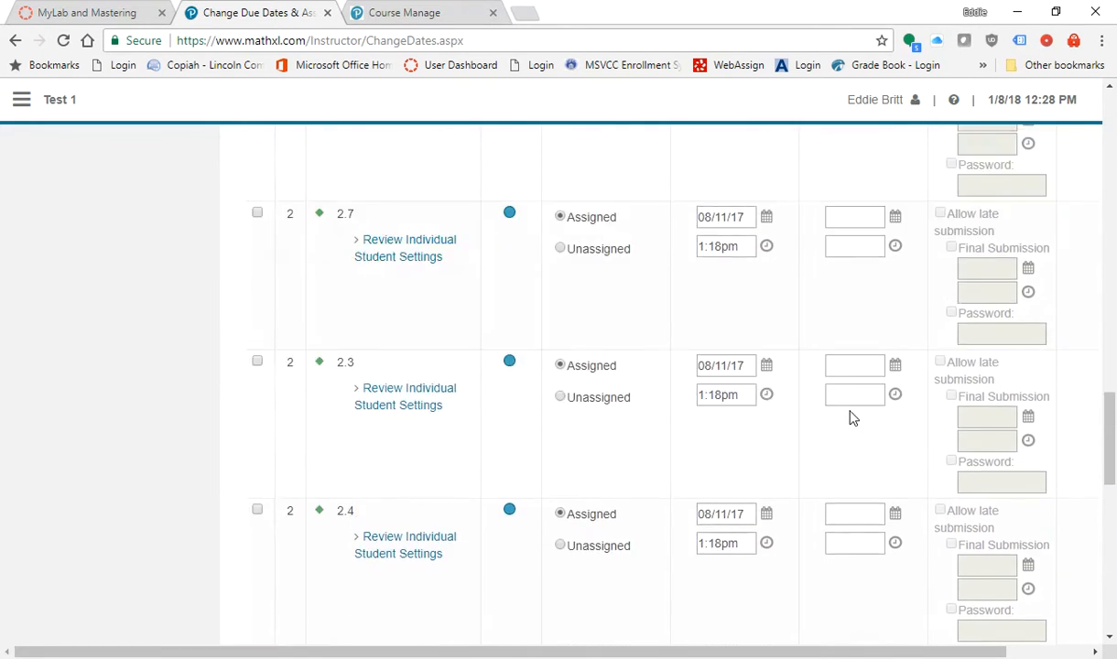
scroll(852, 418, up, 12)
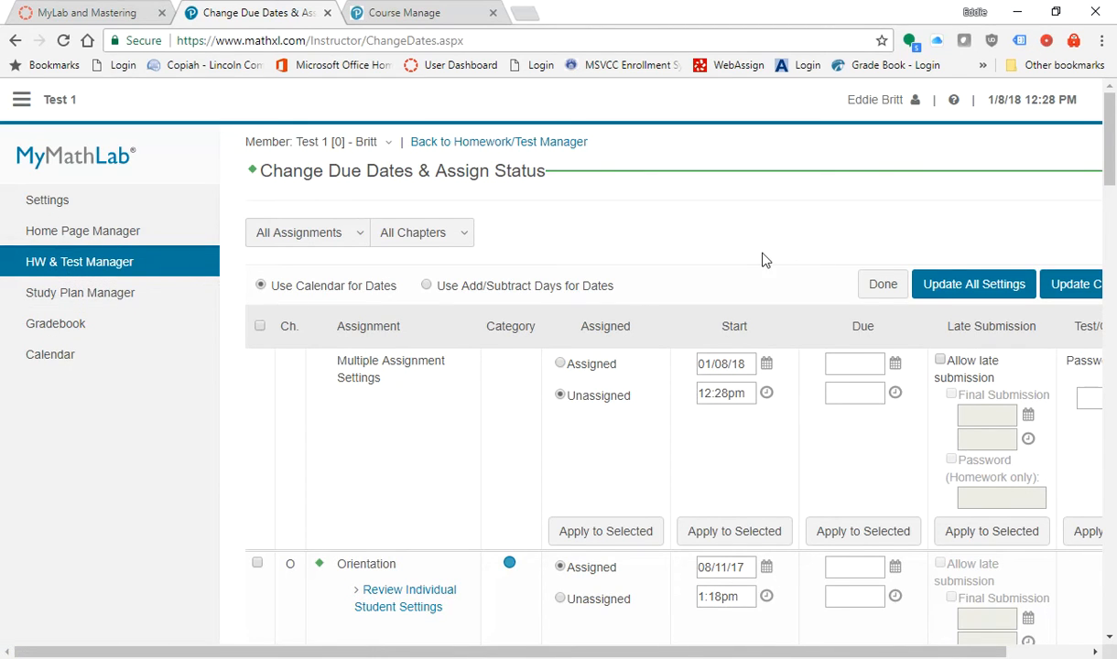
click(879, 280)
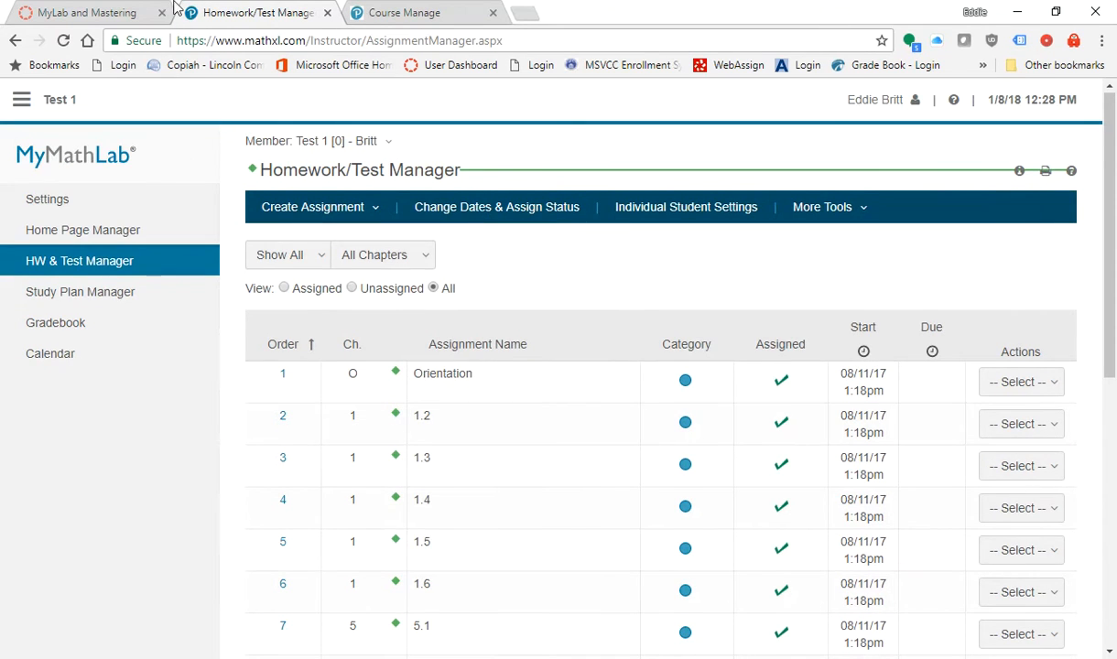
click(327, 14)
Turn on Automatic Grade Sync for the Canvas course and select all assignments as items to sync
scroll(558, 252, up, 2)
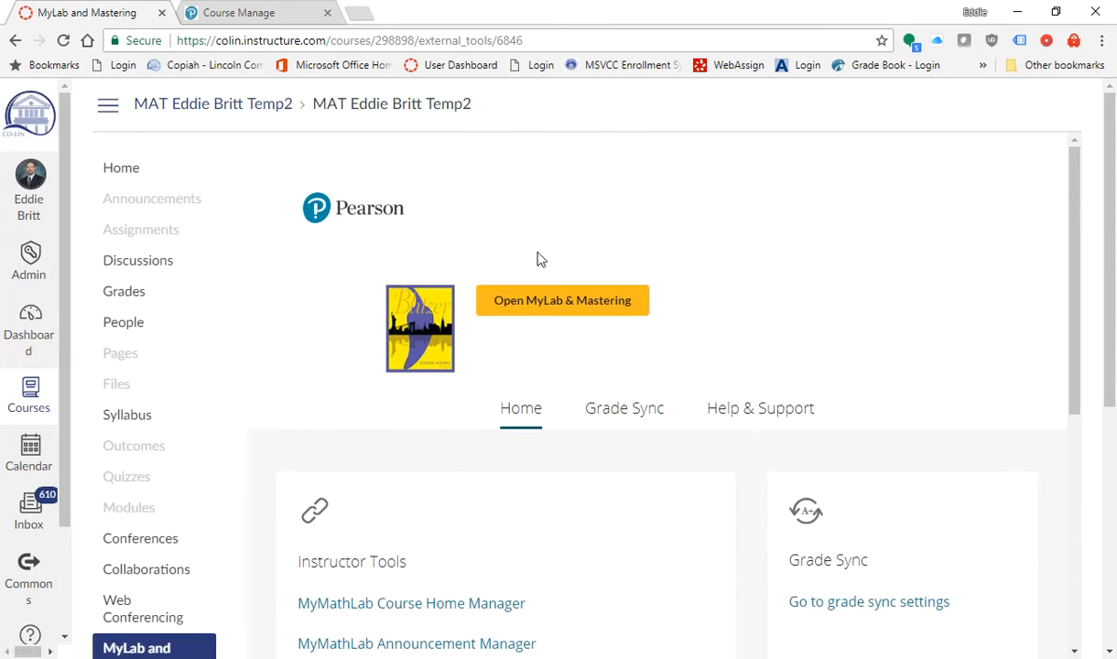
scroll(492, 323, down, 3)
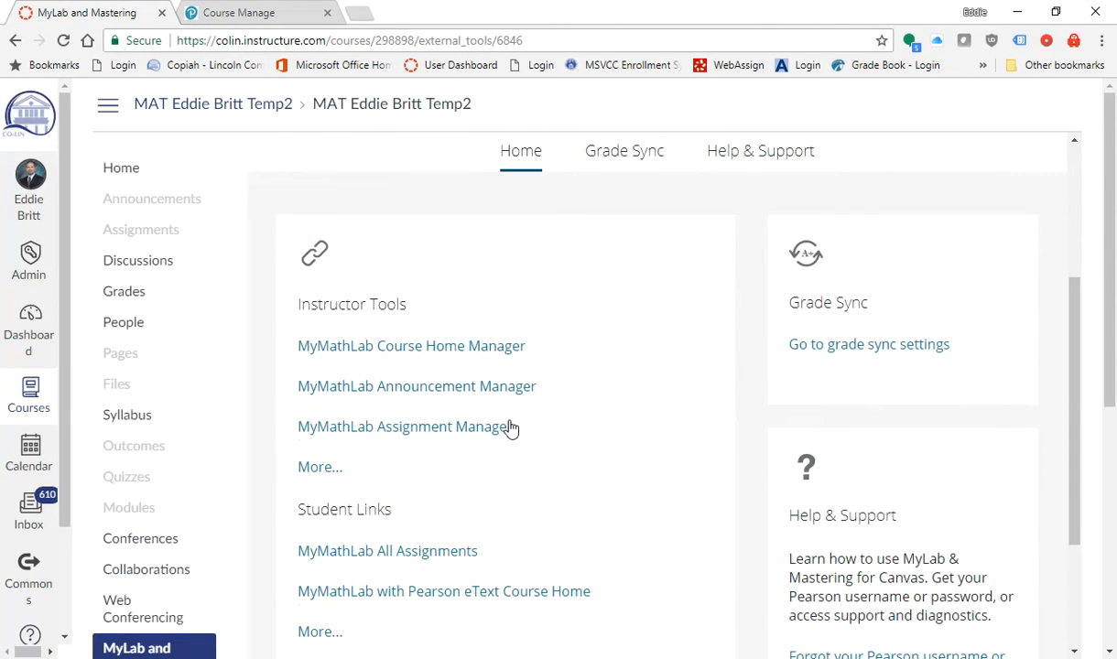
scroll(531, 403, up, 3)
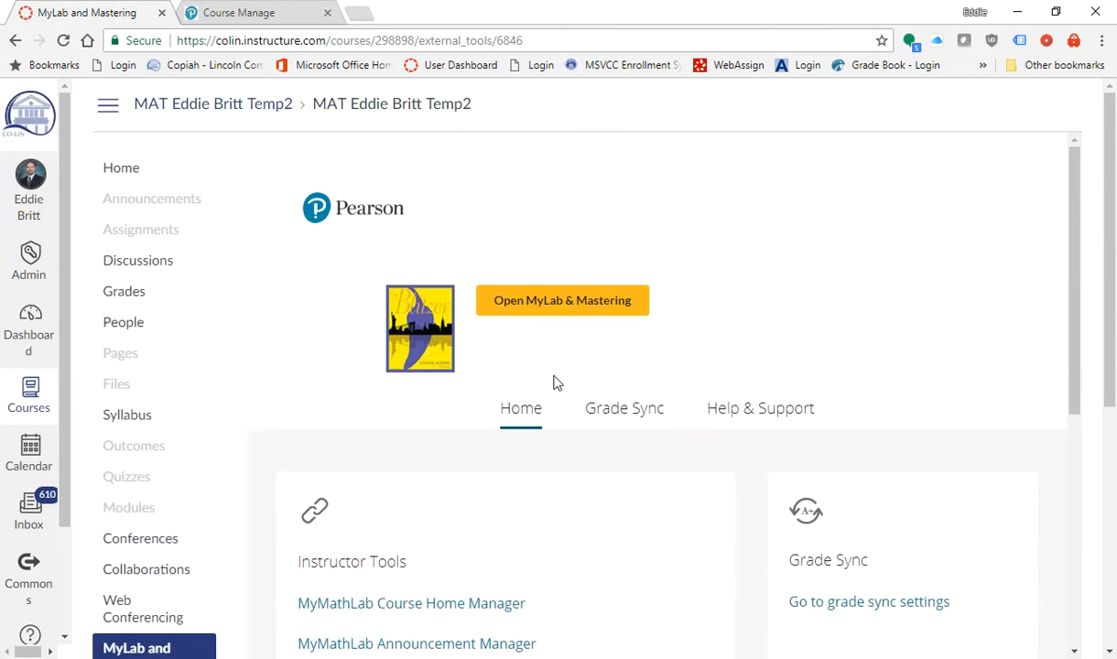
click(619, 417)
scroll(619, 417, down, 2)
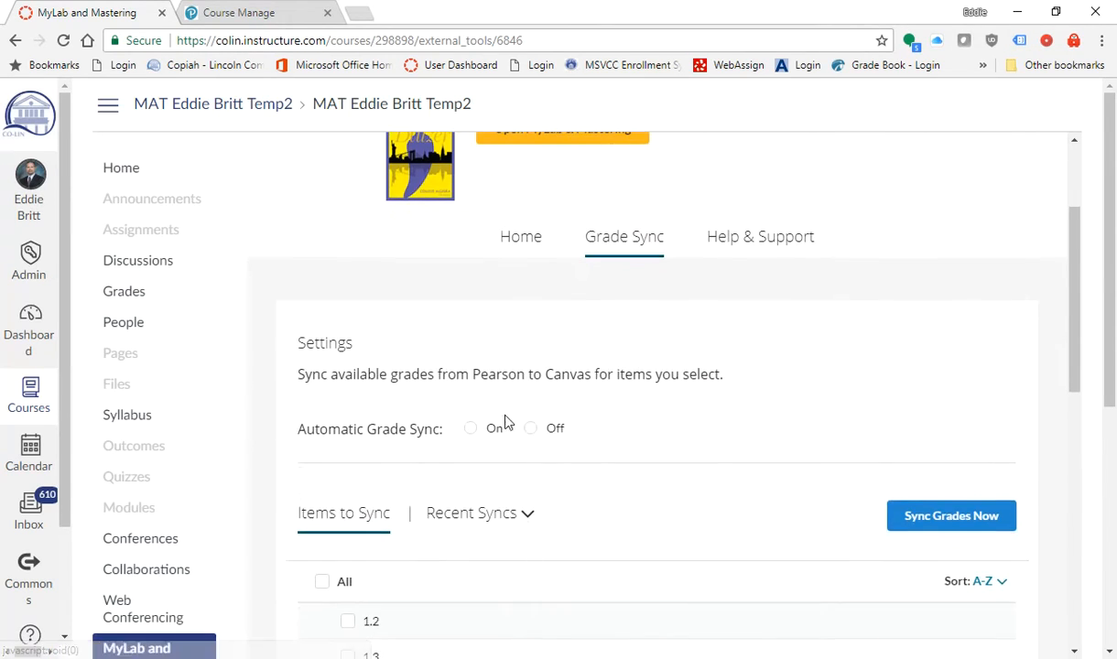
click(472, 429)
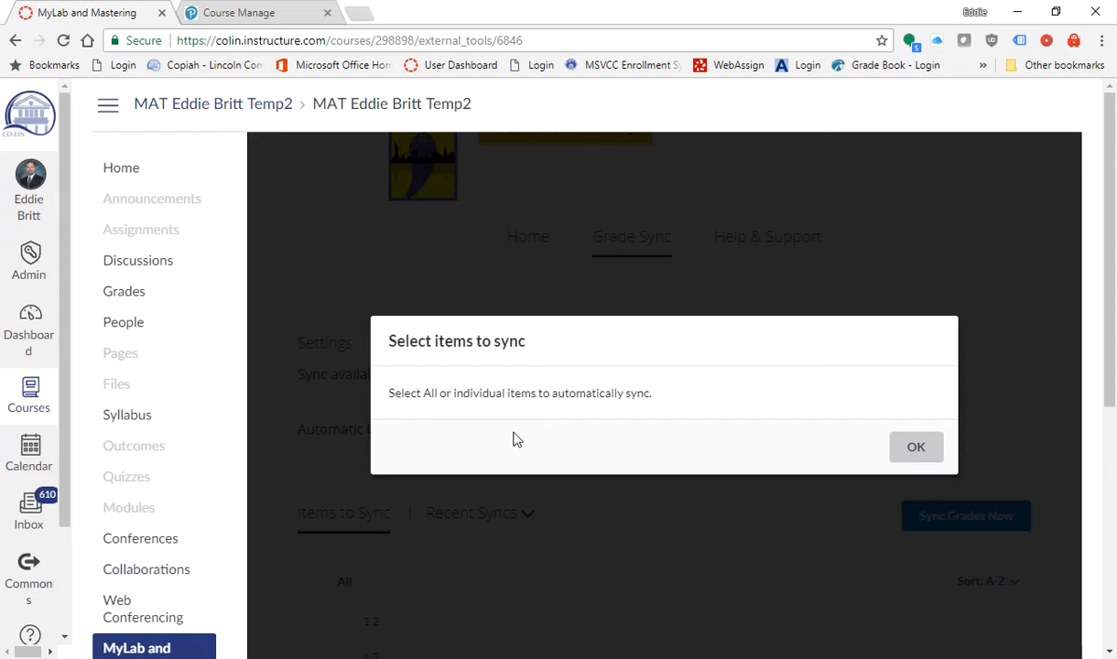
click(914, 444)
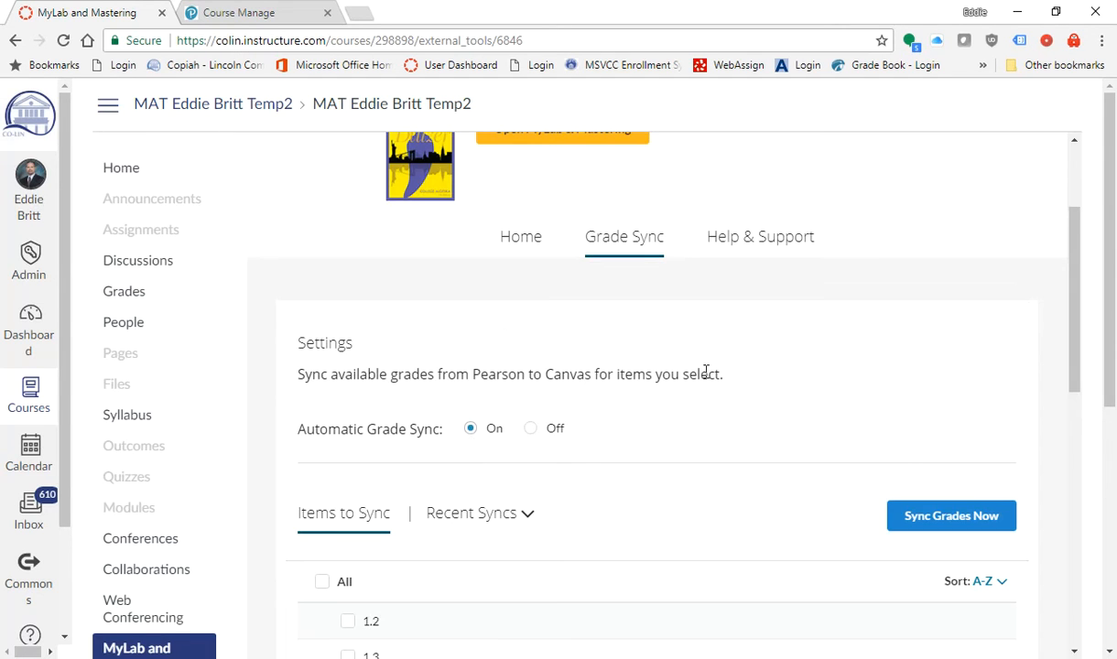
scroll(733, 380, down, 4)
click(321, 240)
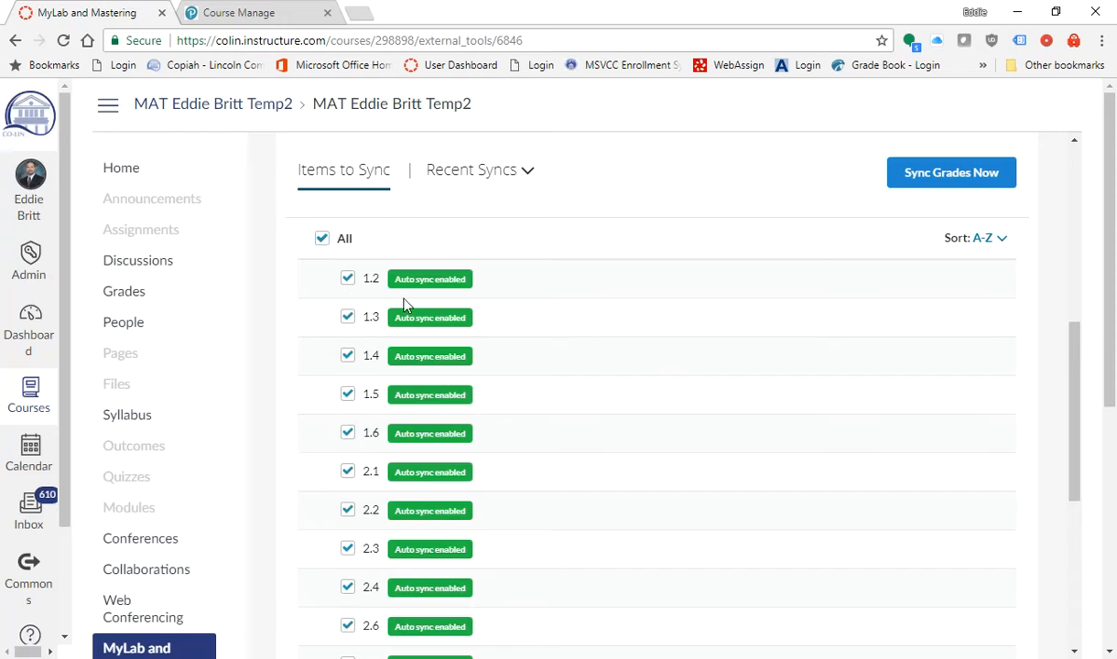
Sync the grades of all selected items to Canvas now and open the course's Assignments page to check them
scroll(590, 344, down, 5)
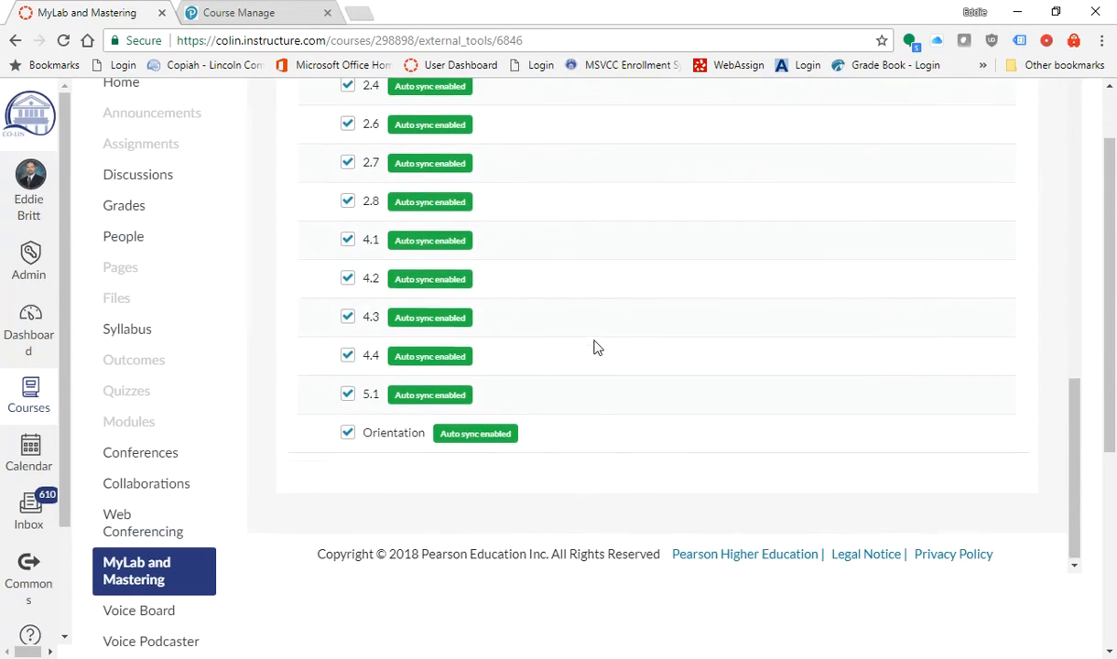
scroll(595, 348, up, 3)
scroll(594, 348, up, 3)
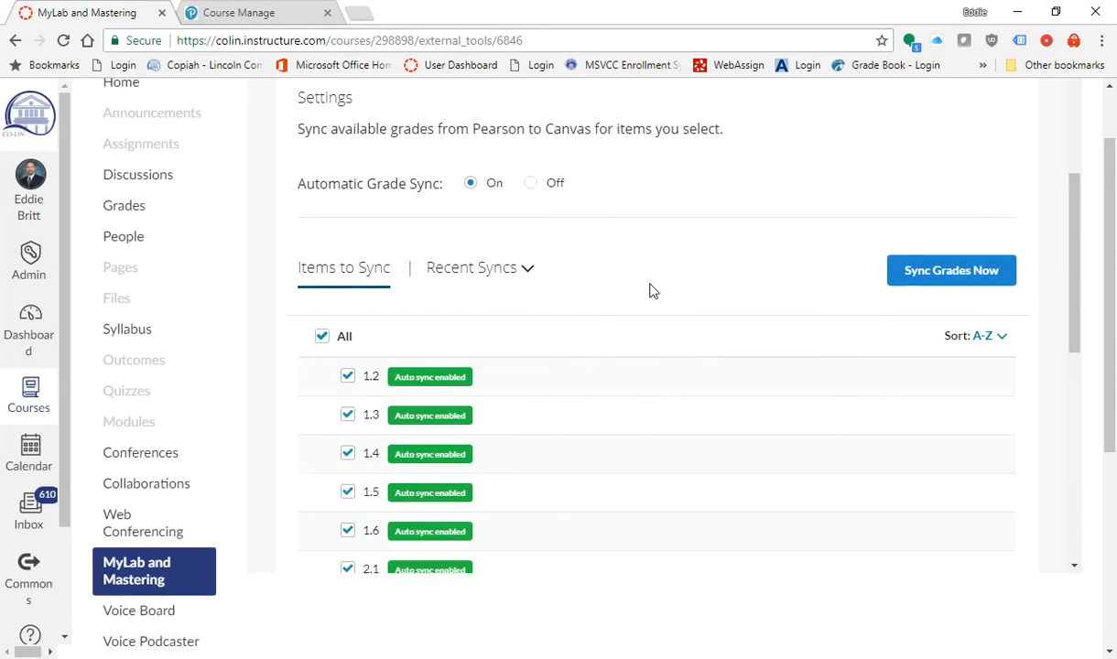
click(928, 276)
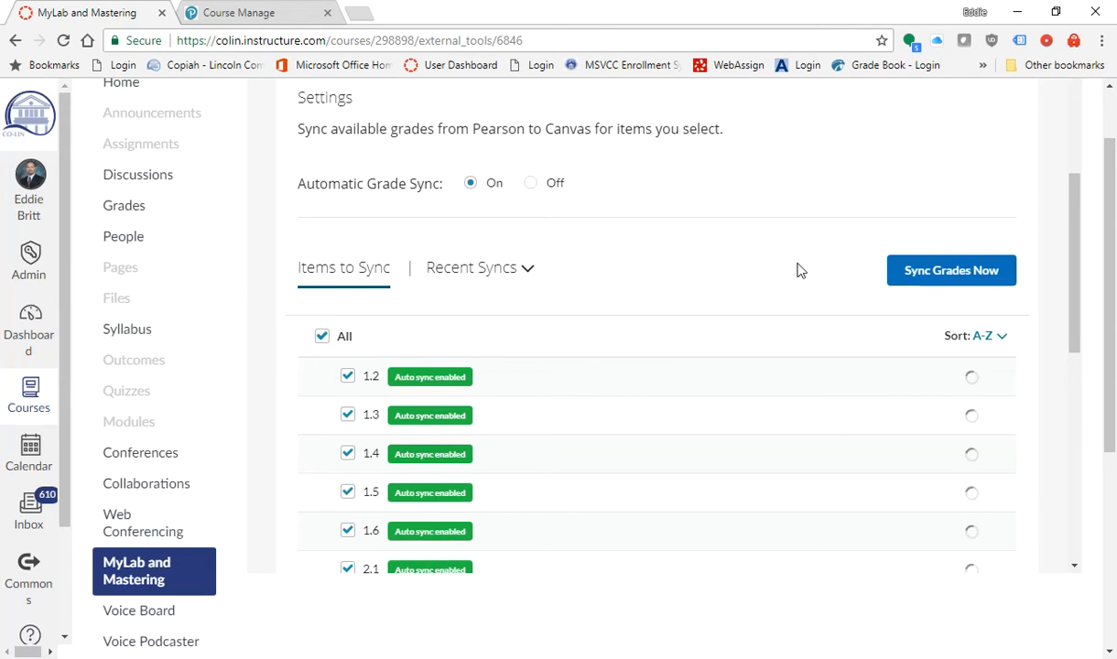
scroll(731, 346, down, 1)
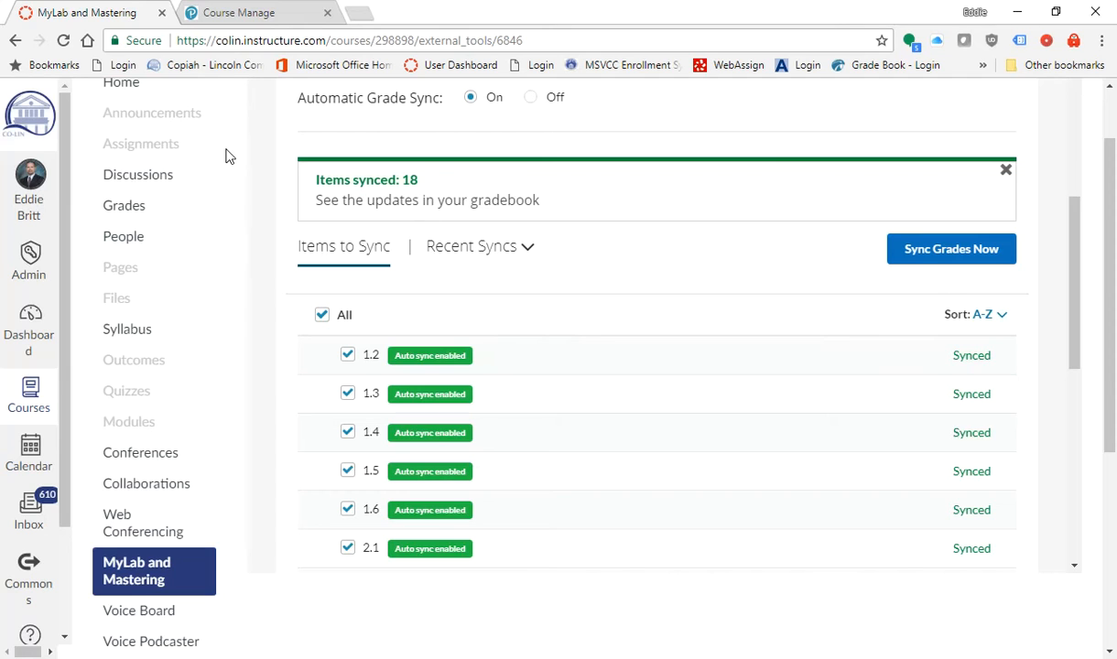
scroll(226, 156, up, 1)
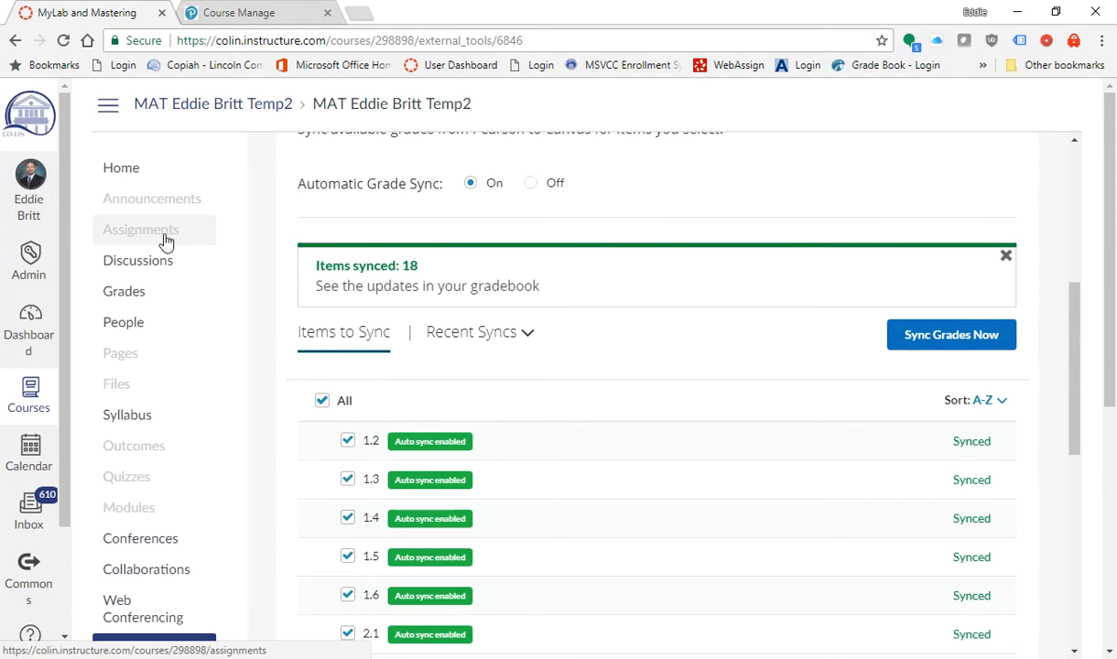
click(165, 238)
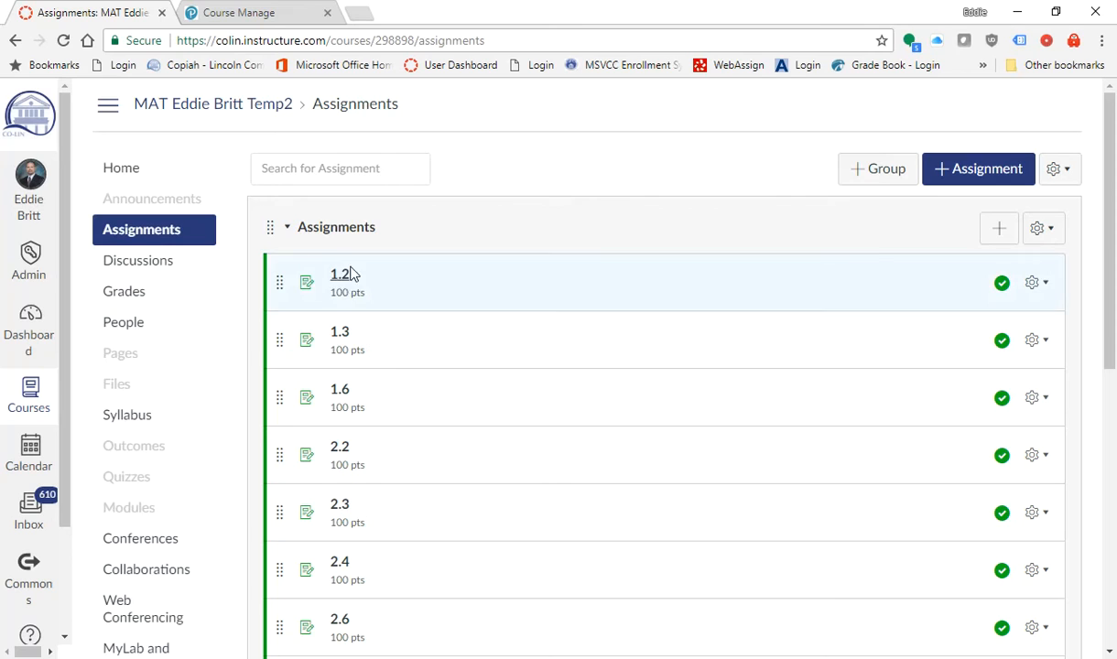
Create a course module named "Module 1" and publish it
click(134, 516)
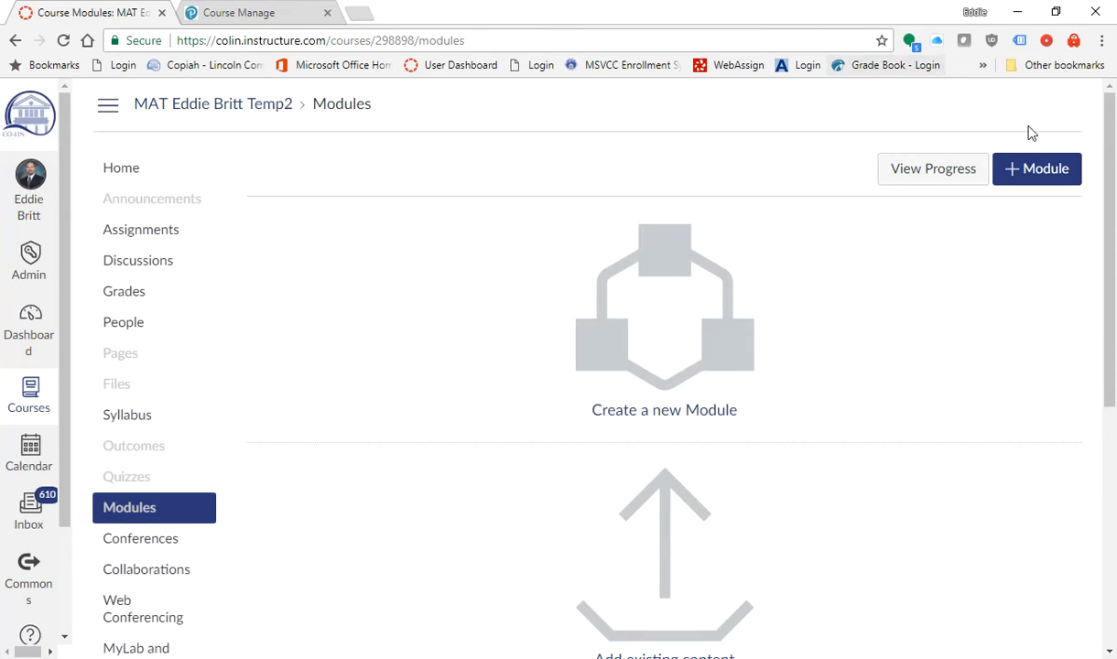
click(1033, 167)
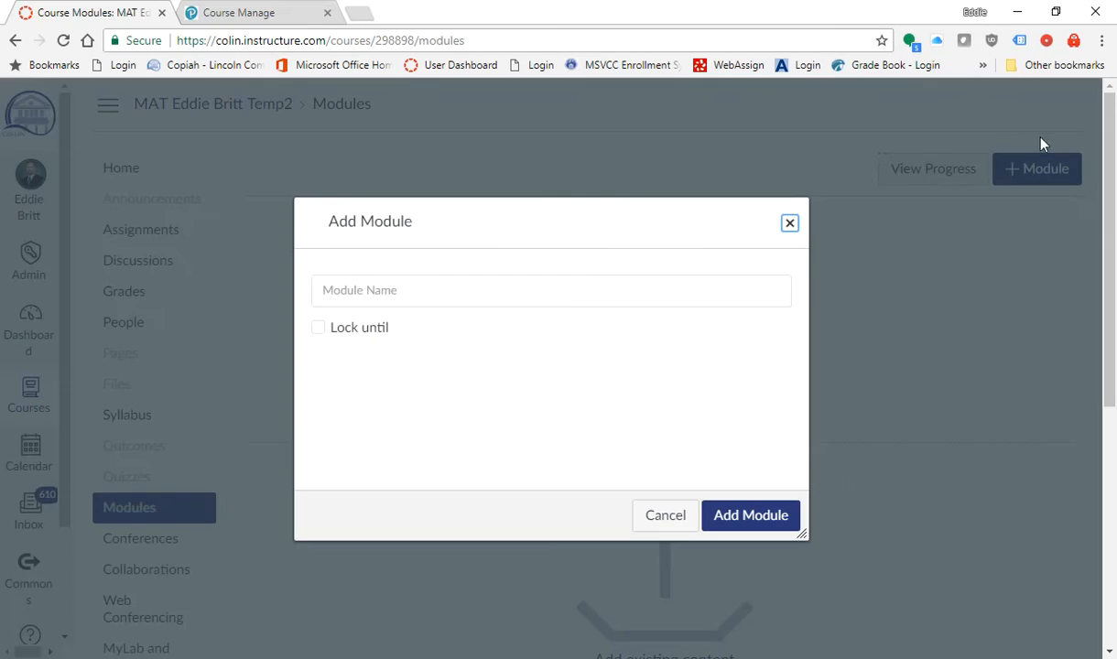
click(393, 291)
click(369, 399)
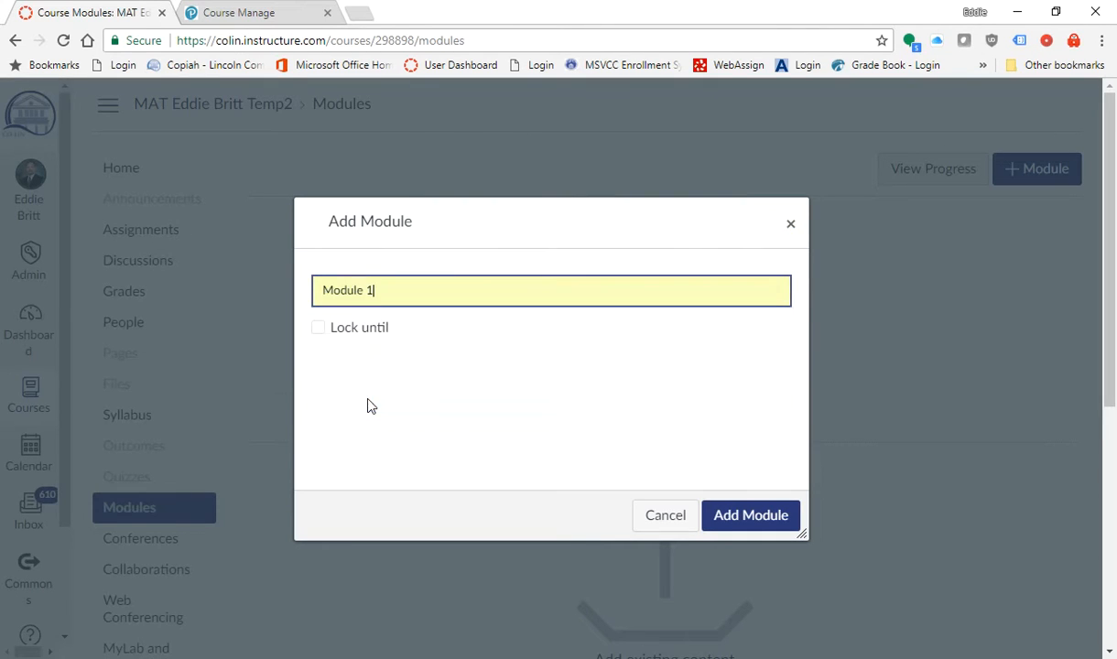
click(743, 522)
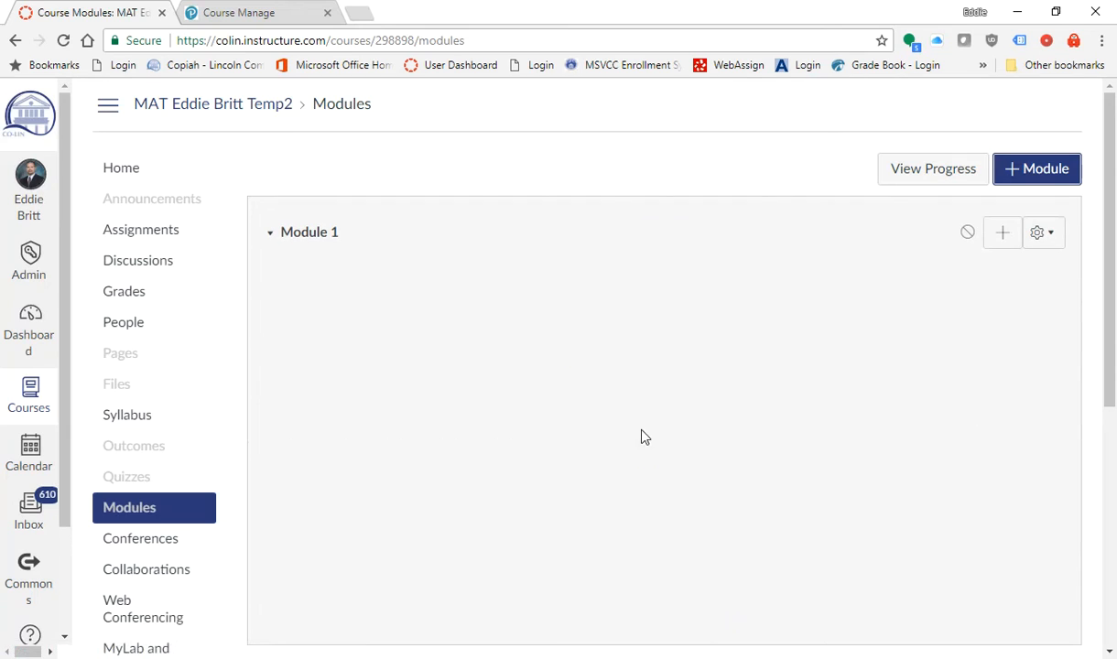
click(968, 234)
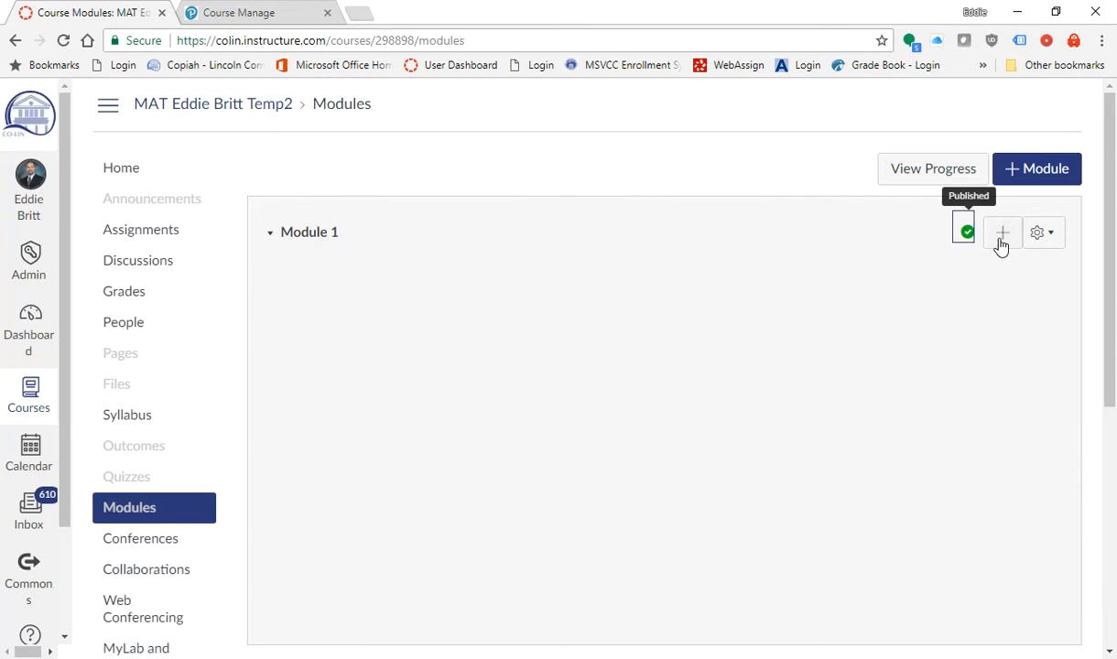
Add the assignments 1.2 and 1.3 to Module 1 without indentation
click(1003, 235)
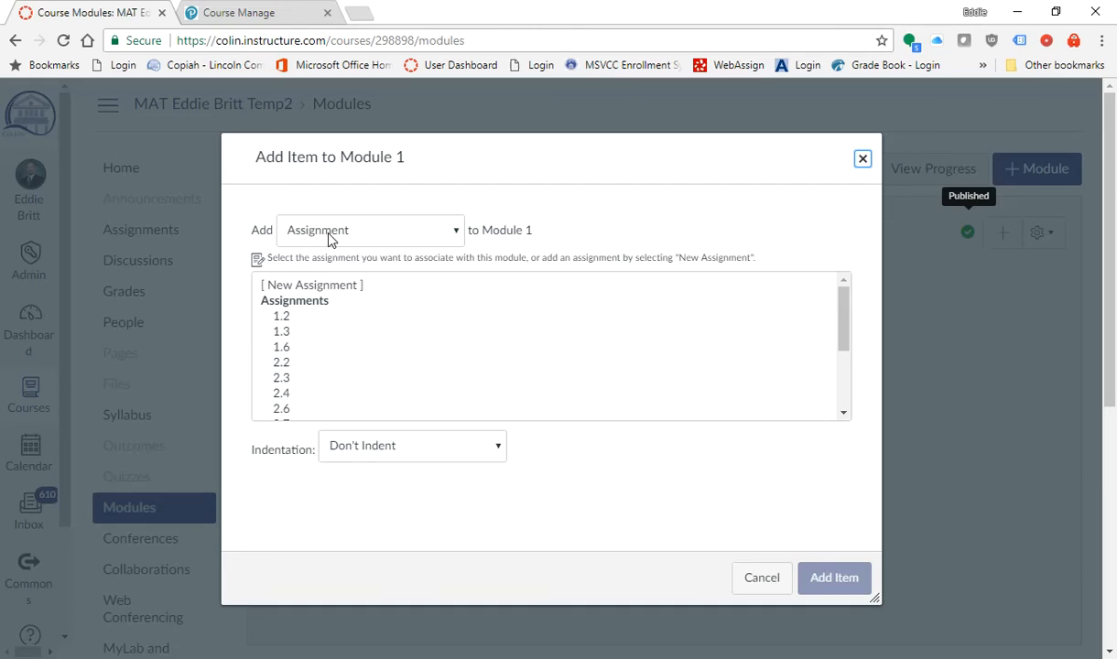
click(283, 317)
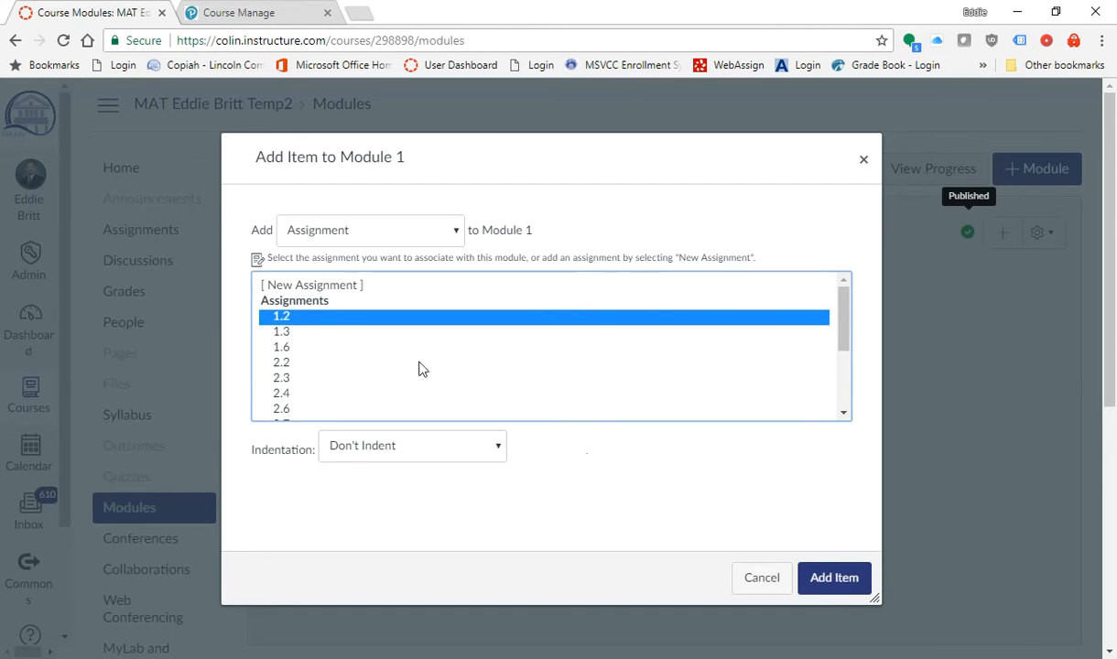
click(843, 578)
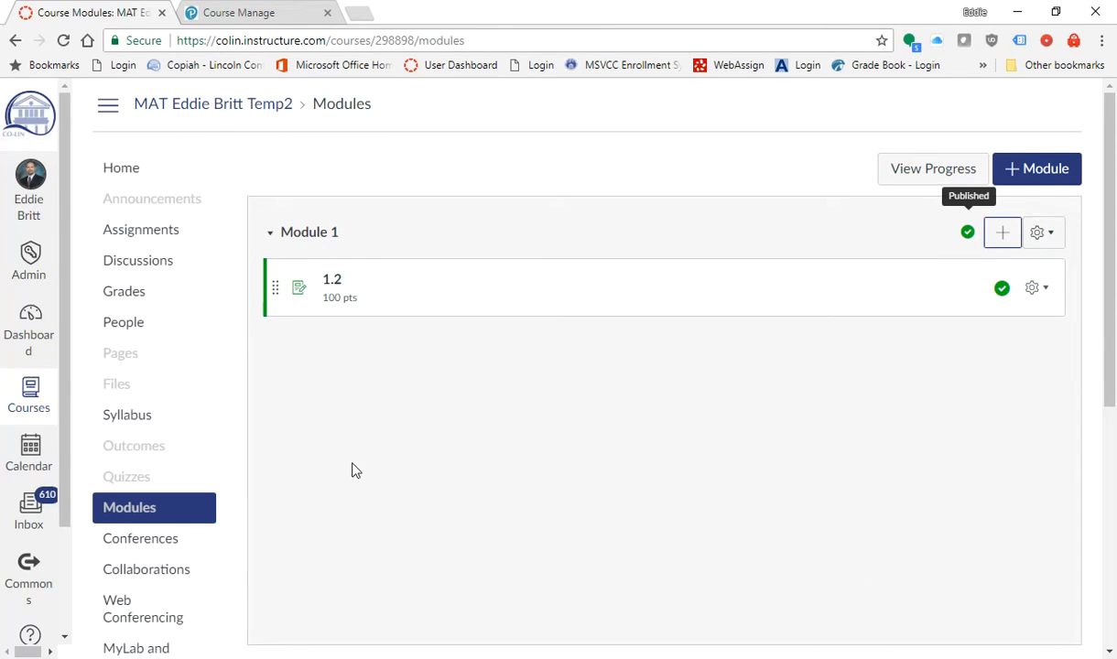
click(1001, 233)
click(290, 332)
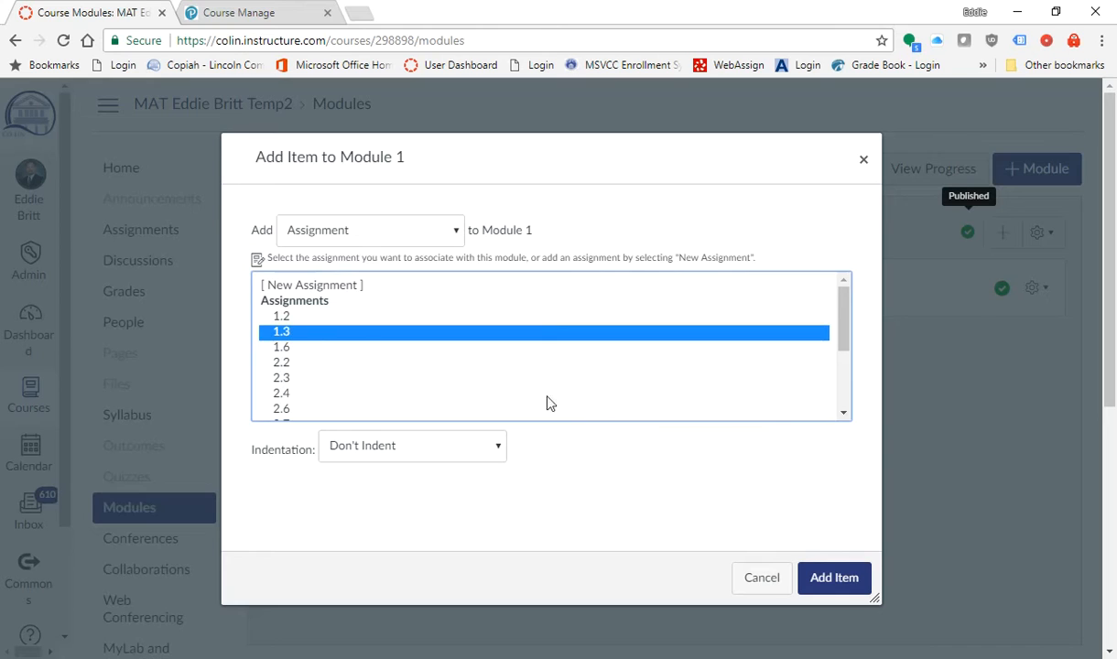
click(831, 583)
Add the assignment 1.6 to Module 1 without indentation and reload the Modules page
click(1002, 232)
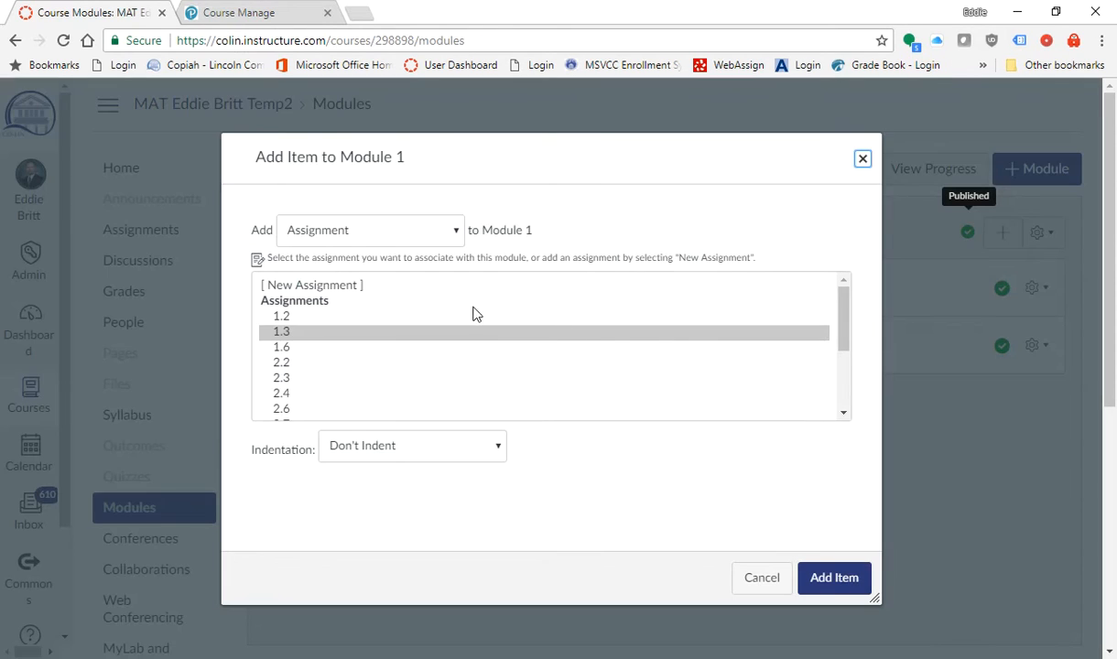
scroll(451, 339, down, 4)
scroll(427, 361, down, 1)
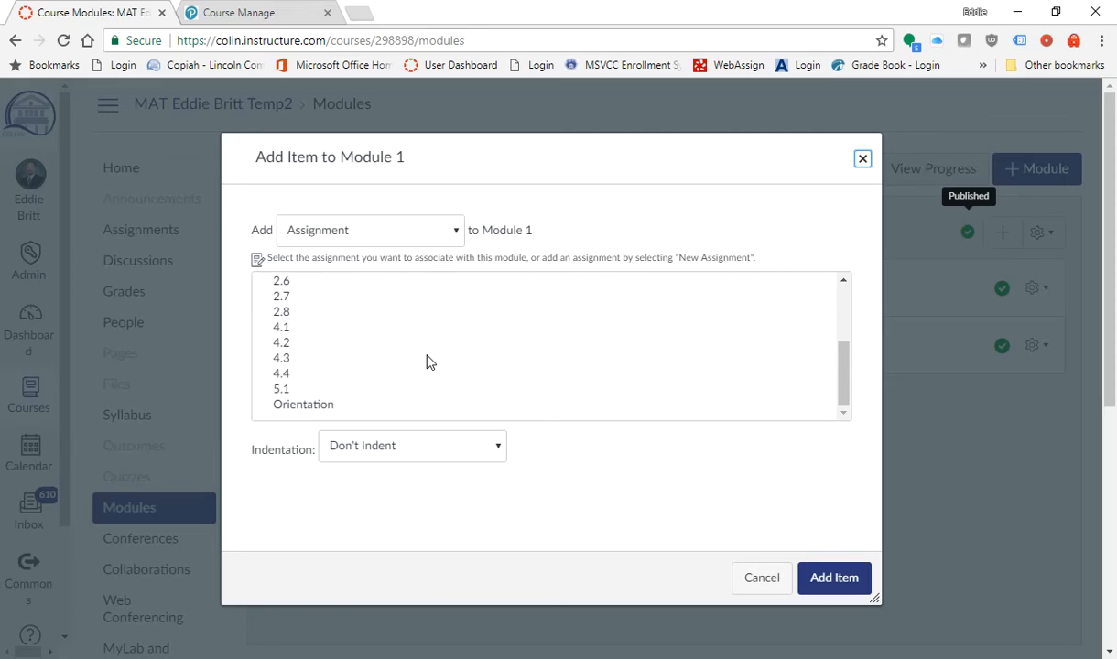
scroll(426, 362, up, 5)
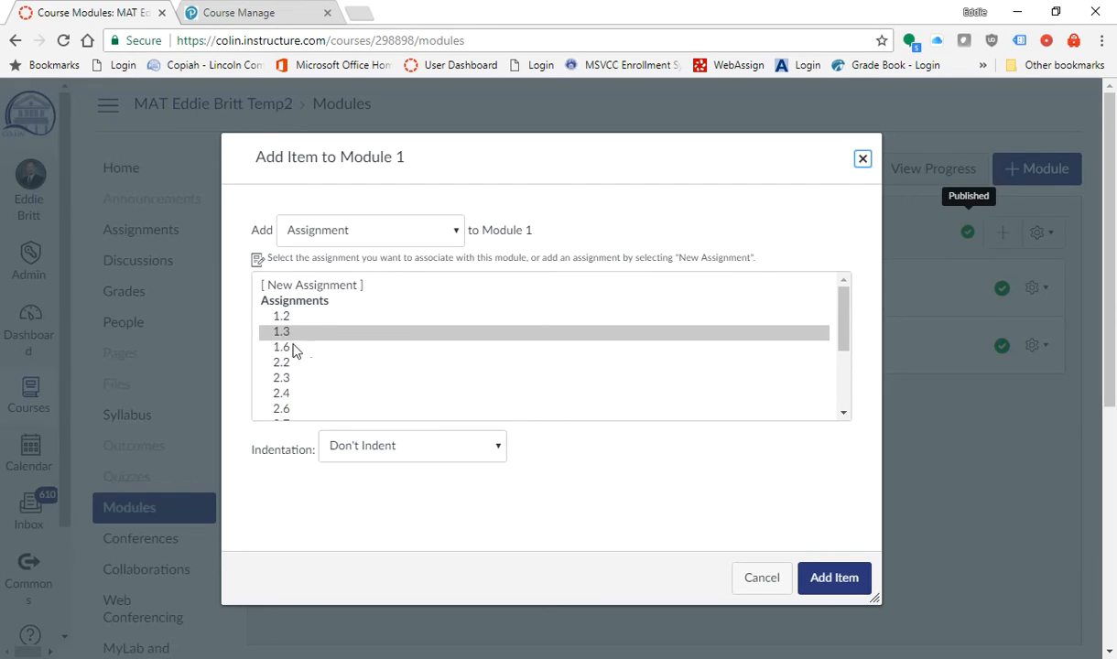
scroll(333, 347, down, 2)
scroll(333, 347, up, 2)
click(291, 349)
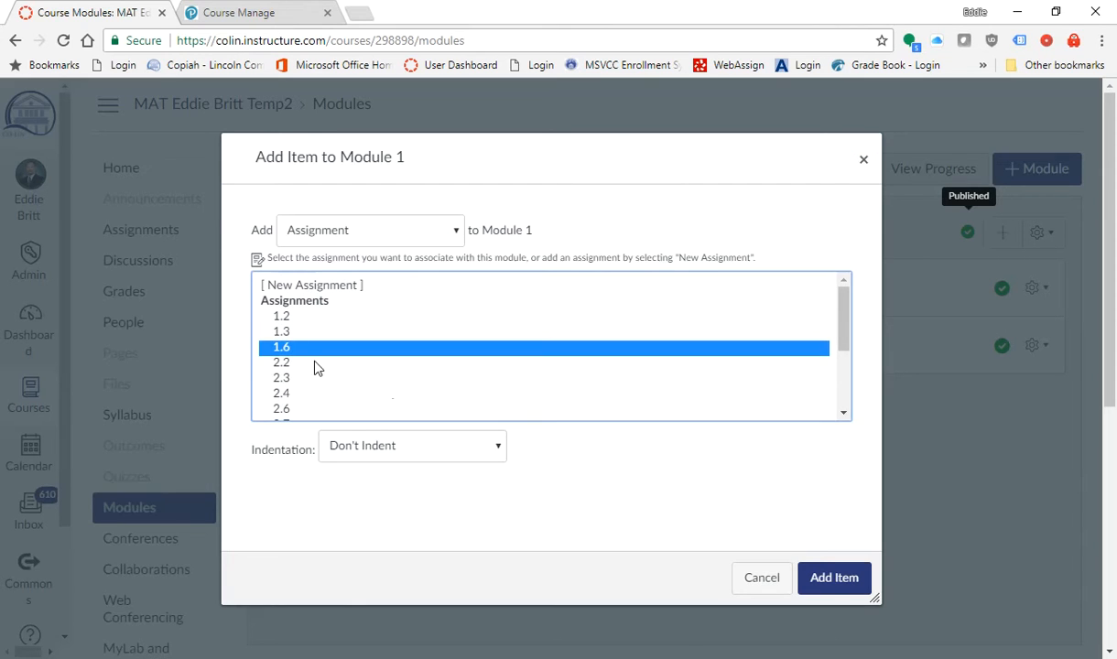
click(821, 582)
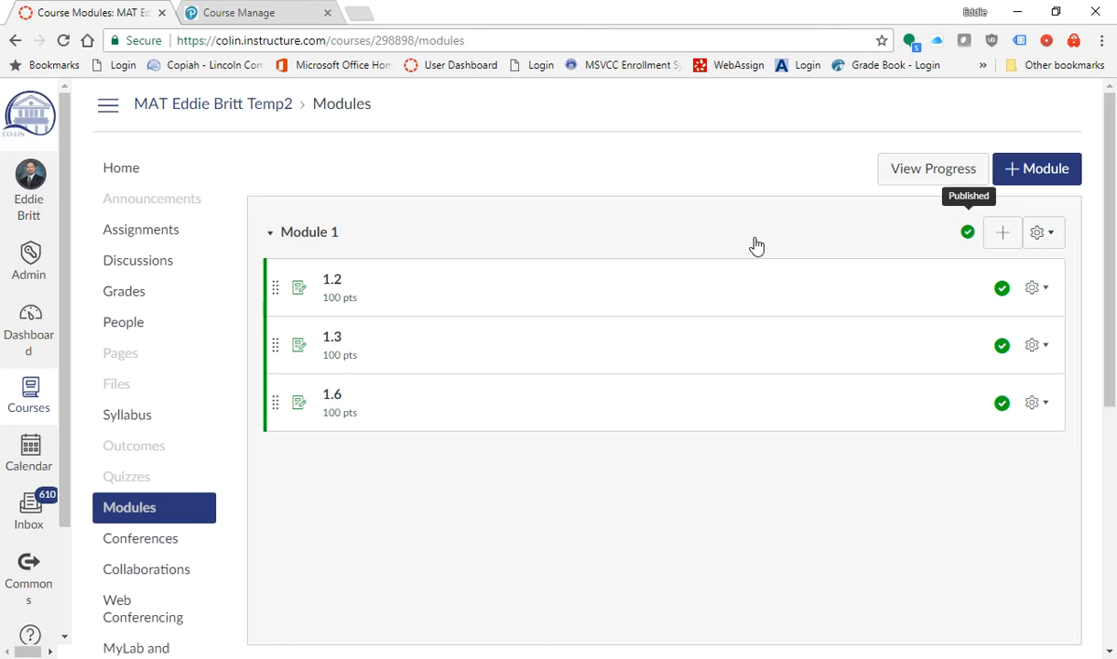
click(129, 510)
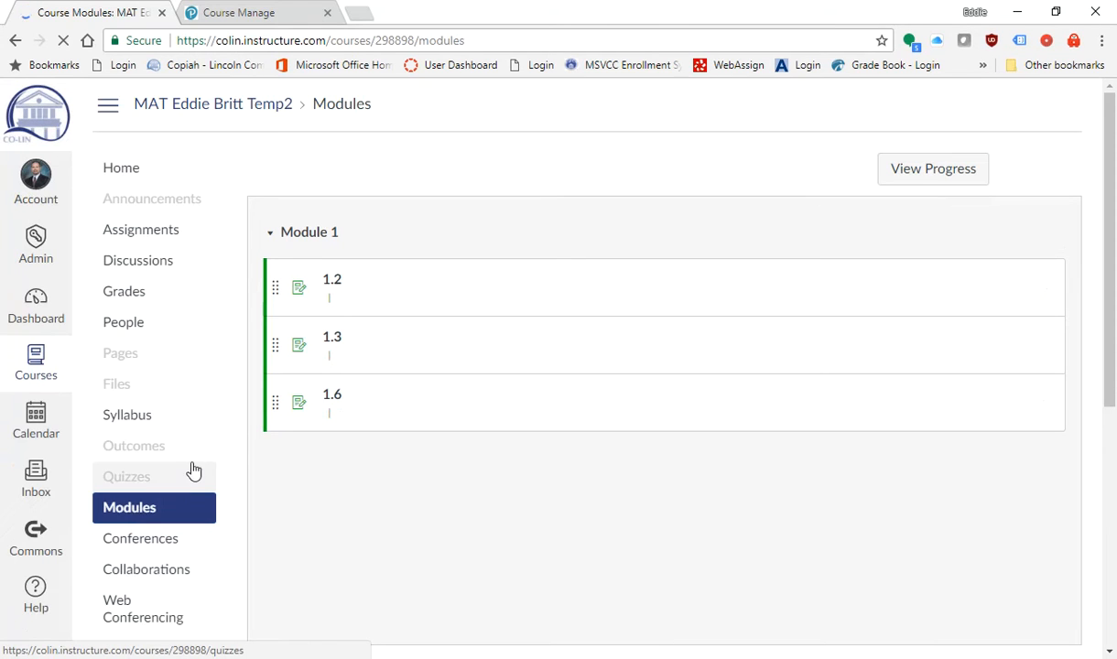
Reset all course content from the course's Settings page
scroll(180, 508, down, 3)
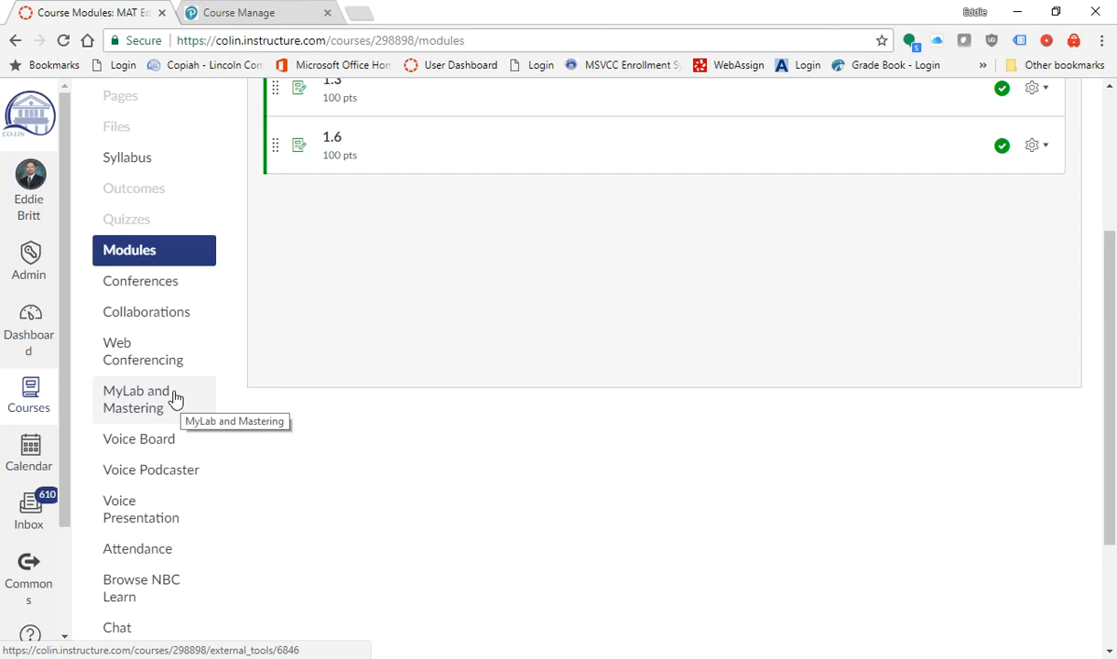
scroll(165, 548, down, 2)
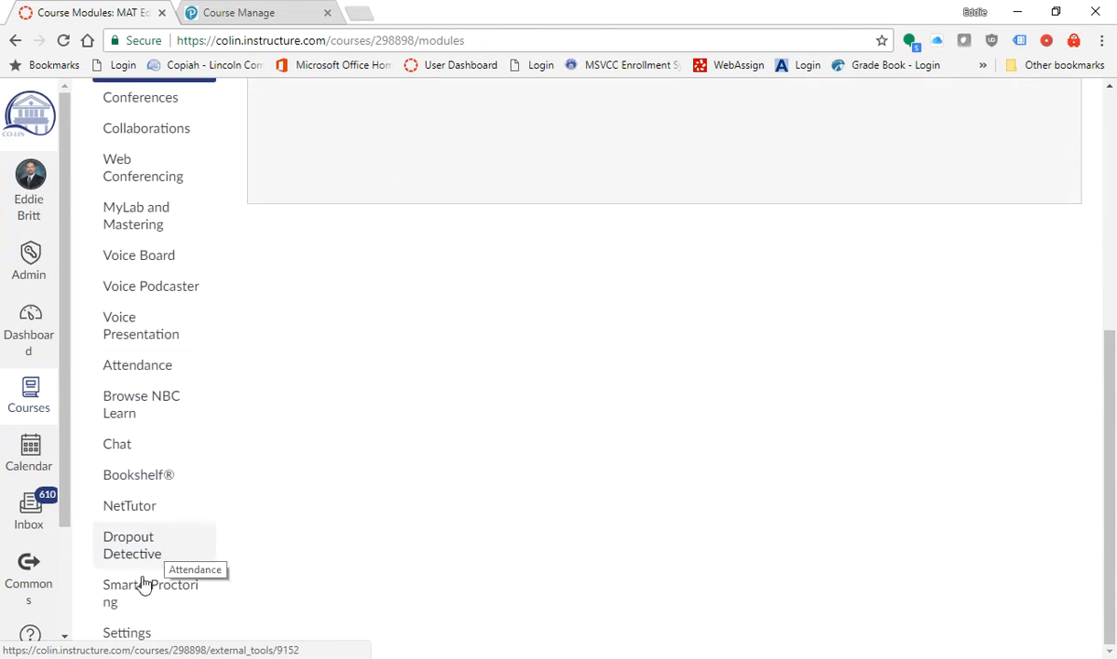
click(133, 637)
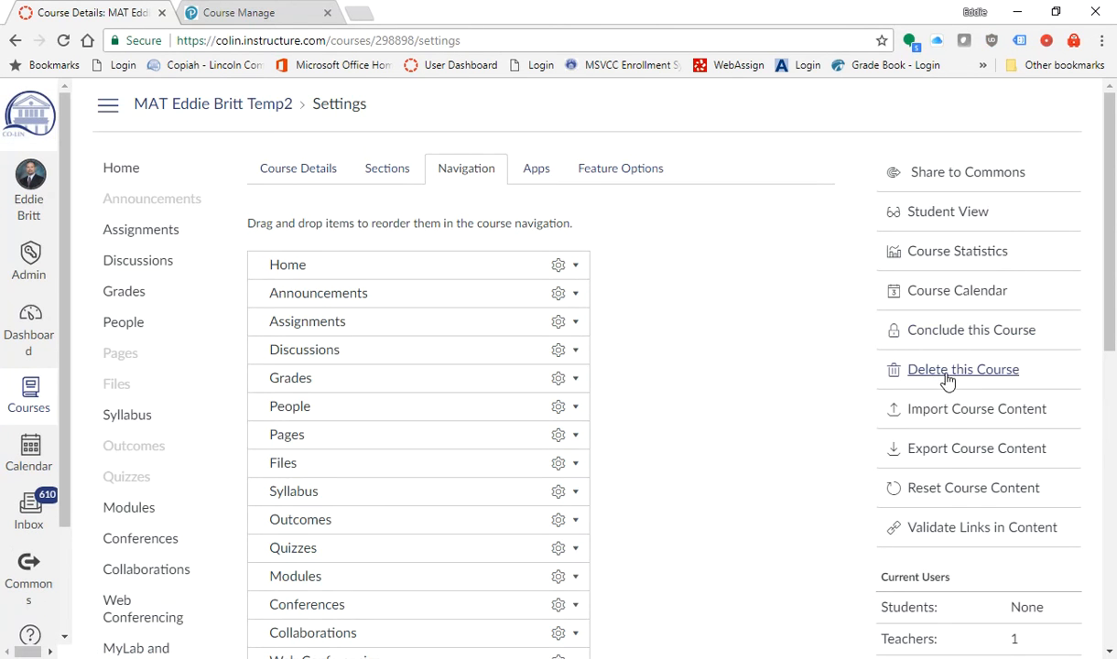
click(945, 492)
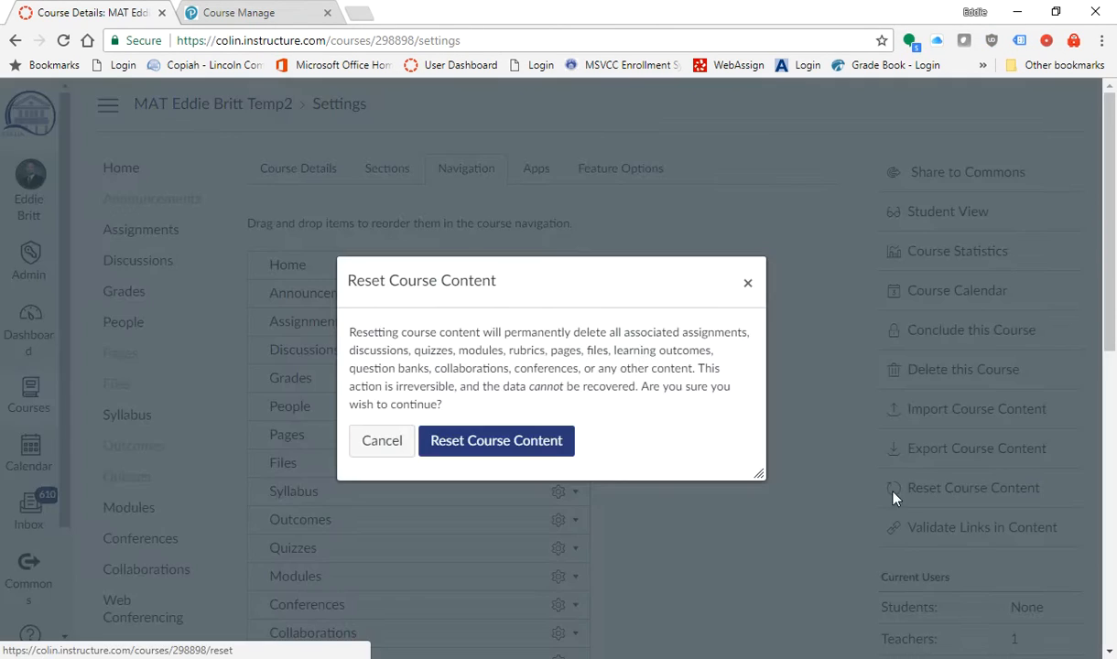
click(493, 437)
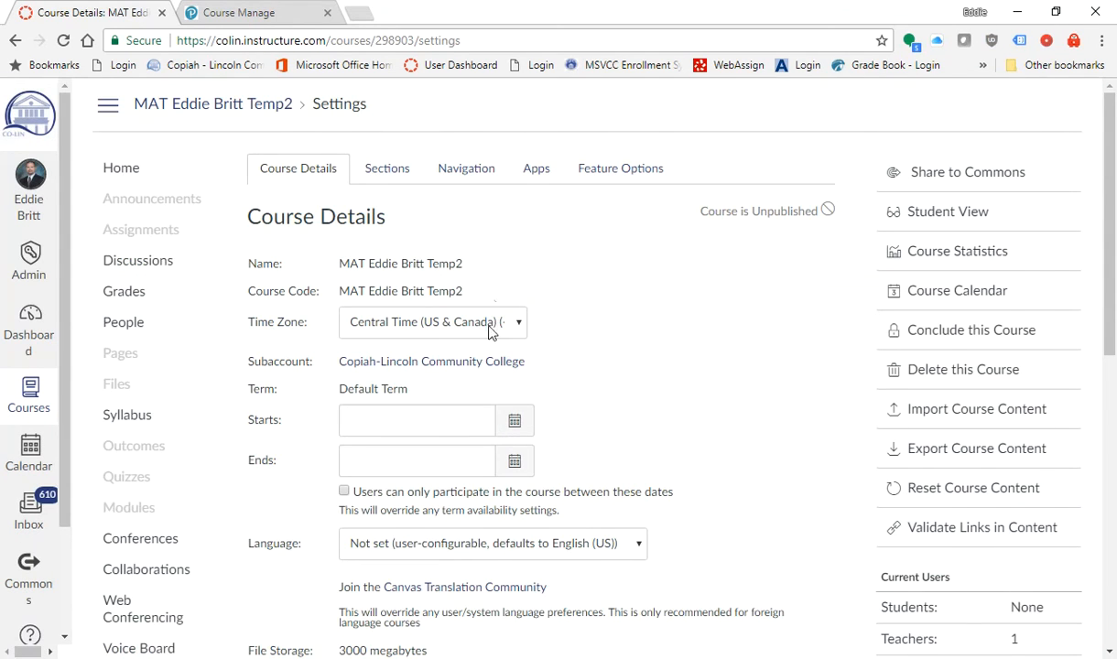
Enable MyLab and Mastering in the reset course's navigation between Outcomes and Quizzes, and save the navigation
scroll(194, 531, down, 4)
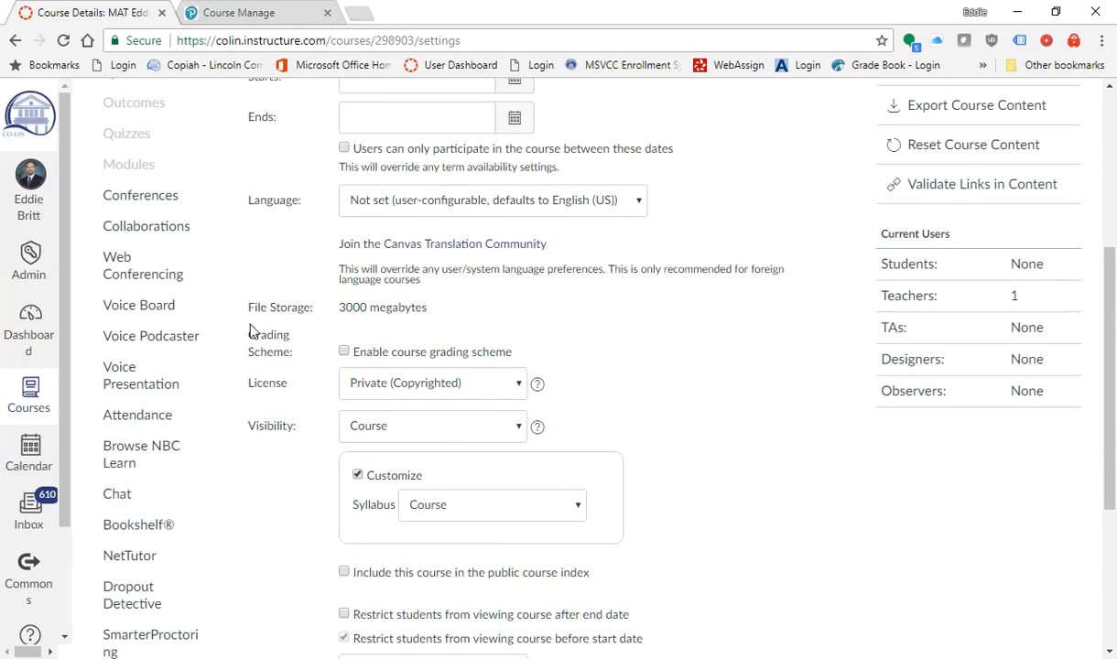
scroll(257, 365, down, 2)
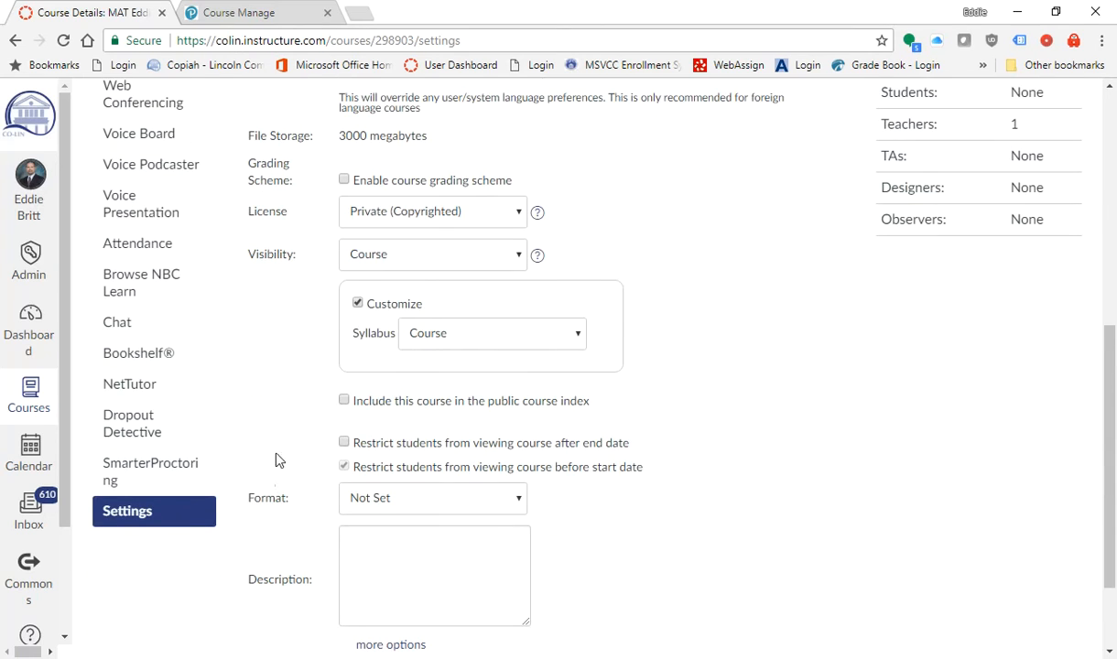
click(131, 512)
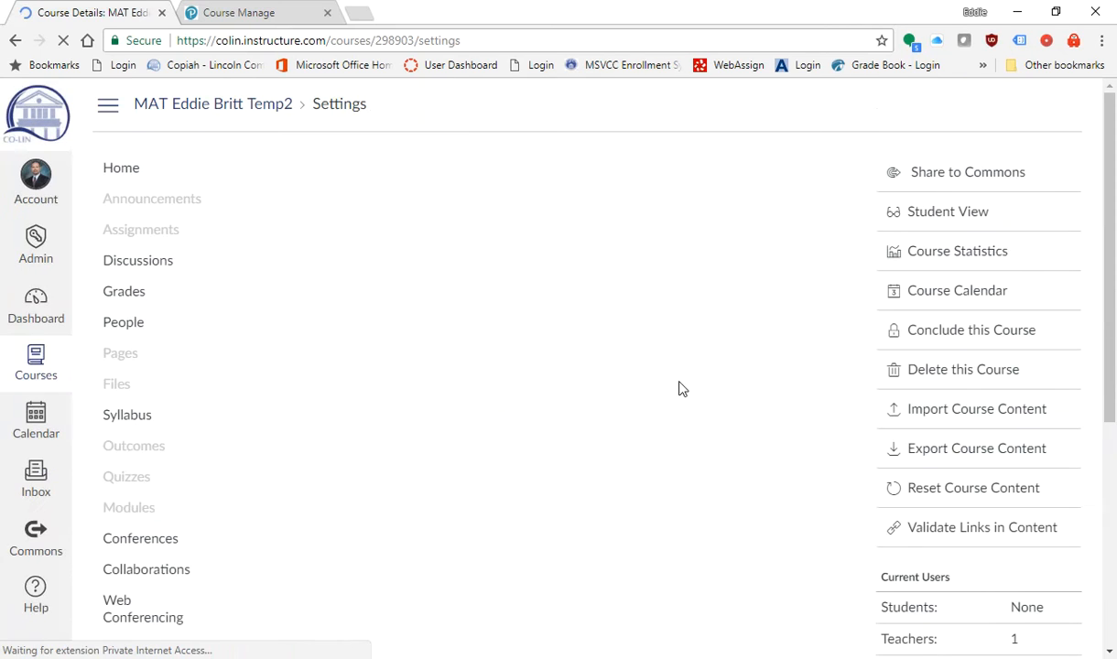
click(457, 169)
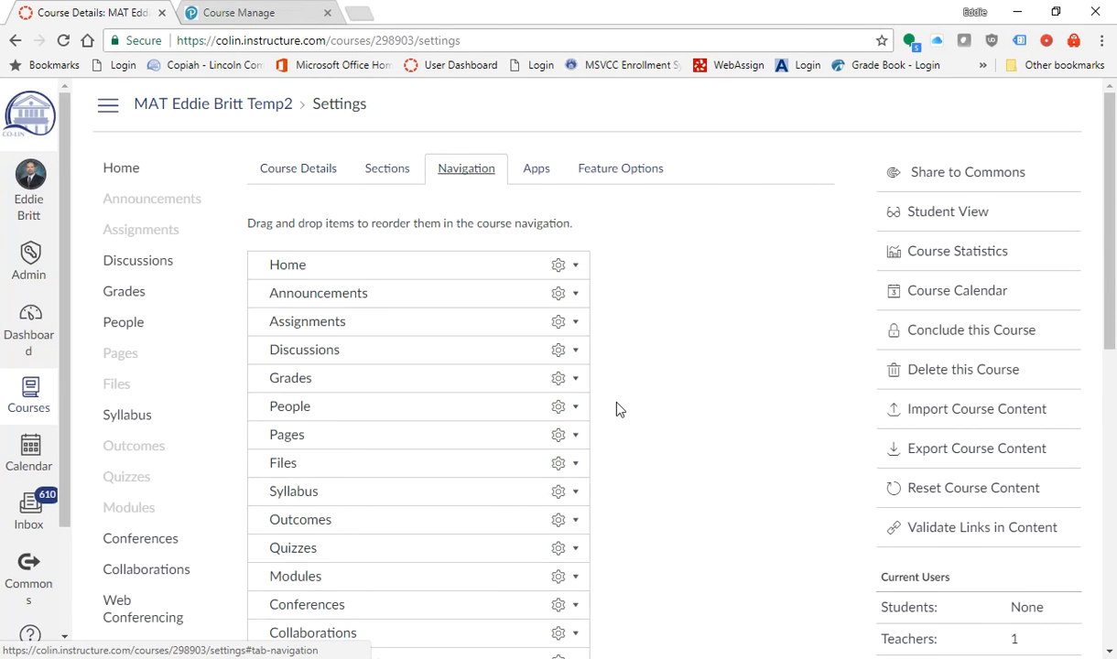
scroll(616, 406, down, 5)
drag(439, 622, 430, 119)
scroll(688, 583, down, 3)
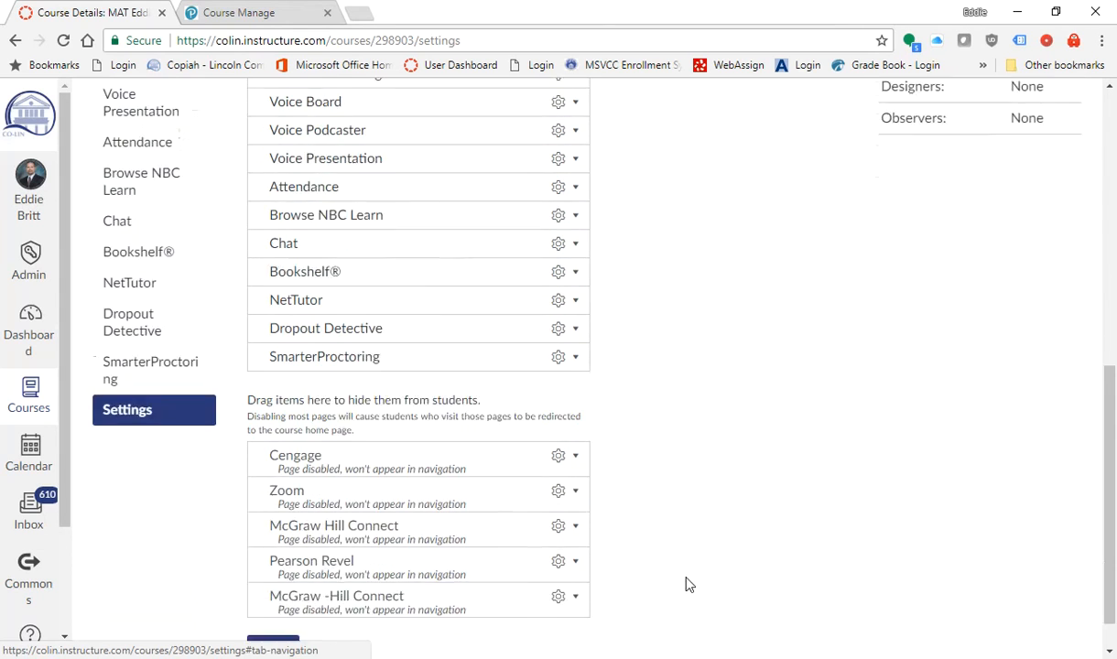
click(271, 615)
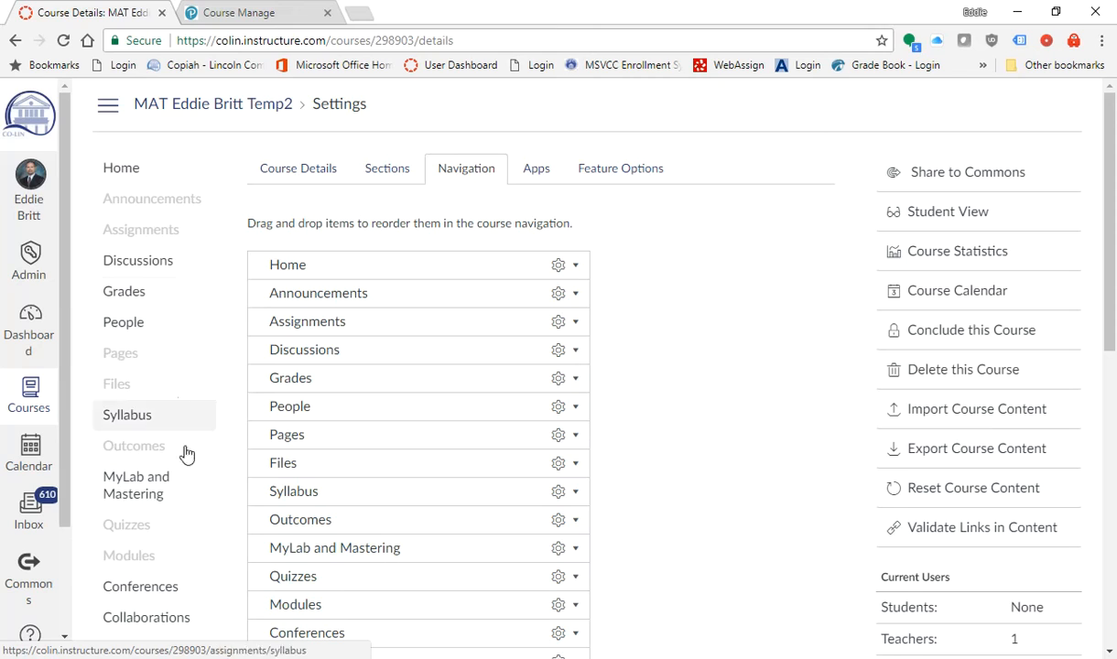
Start a new Pearson course from the course's MyLab and Mastering page and search the catalog in all disciplines for "blitzer"
click(148, 502)
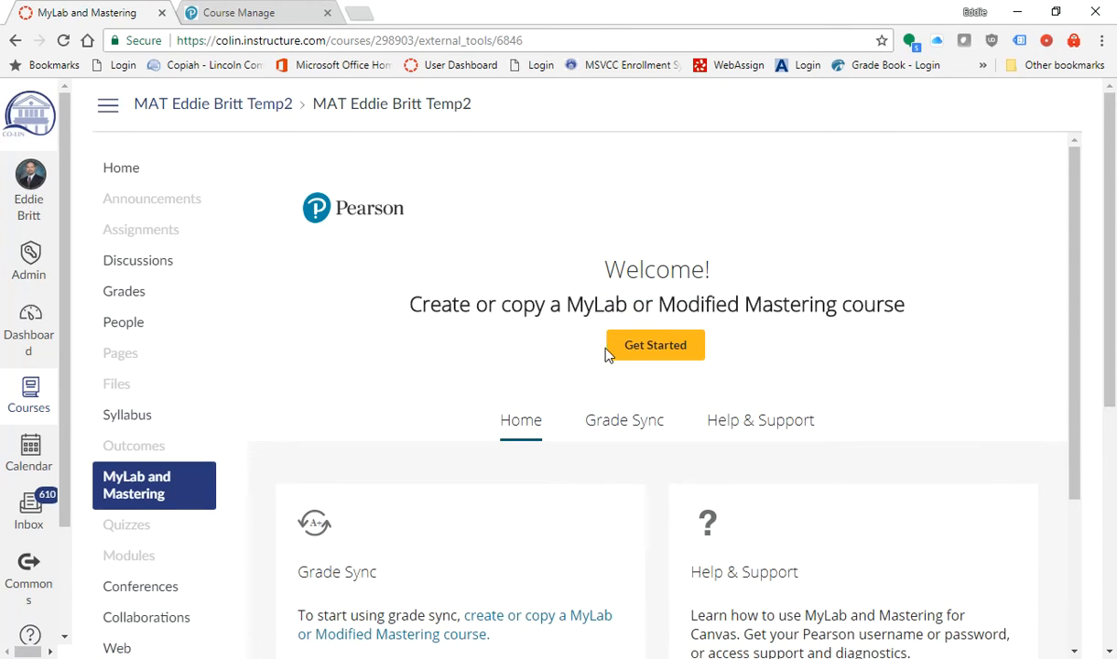
click(656, 347)
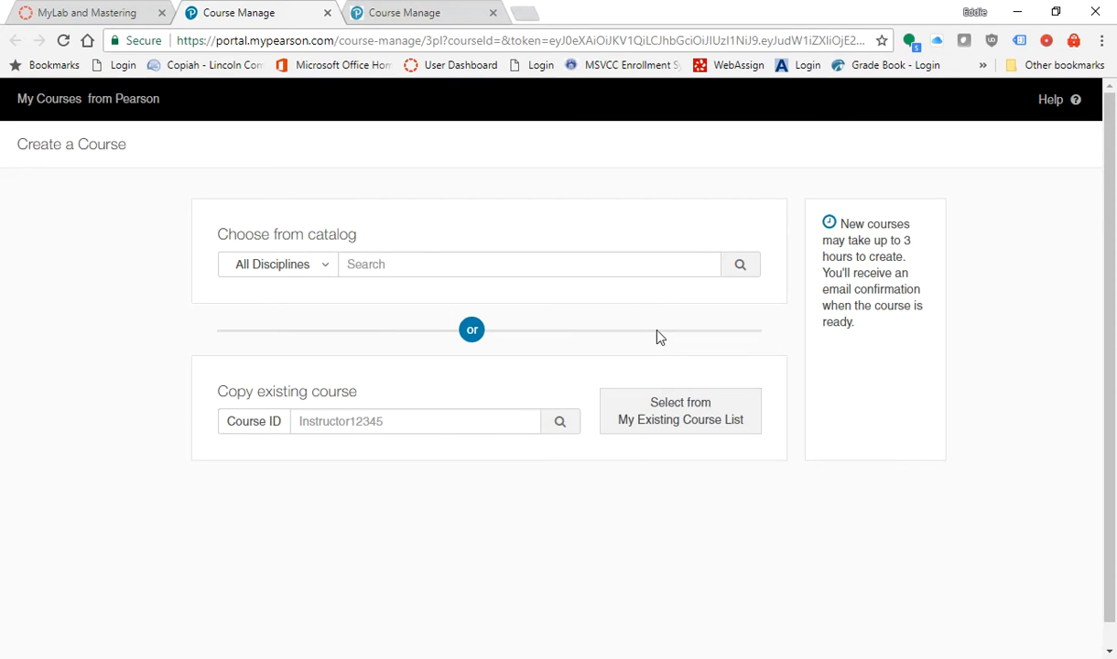
click(603, 261)
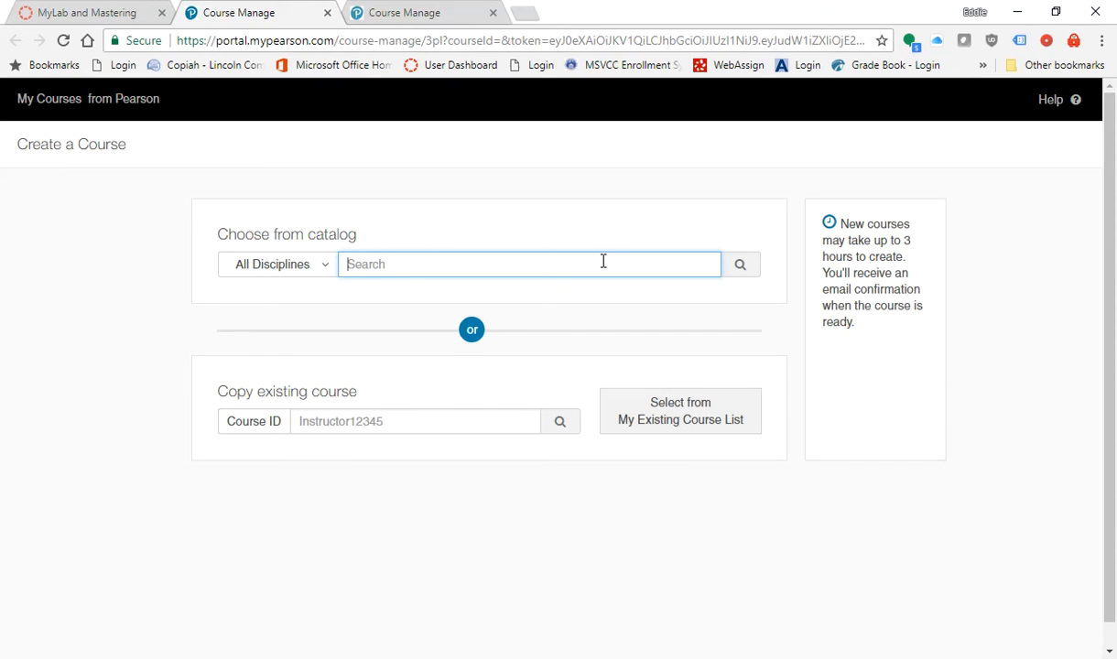
text(blitzer)
key(Return)
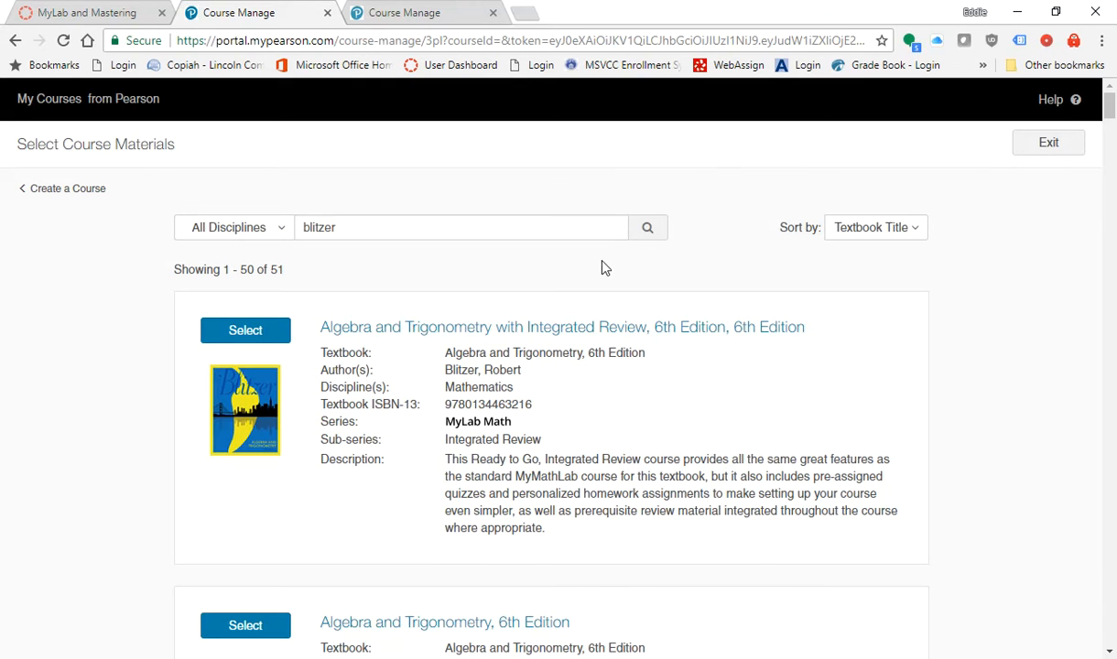
Select College Algebra with Integrated Review, 7th Edition, as the course materials
scroll(631, 456, down, 5)
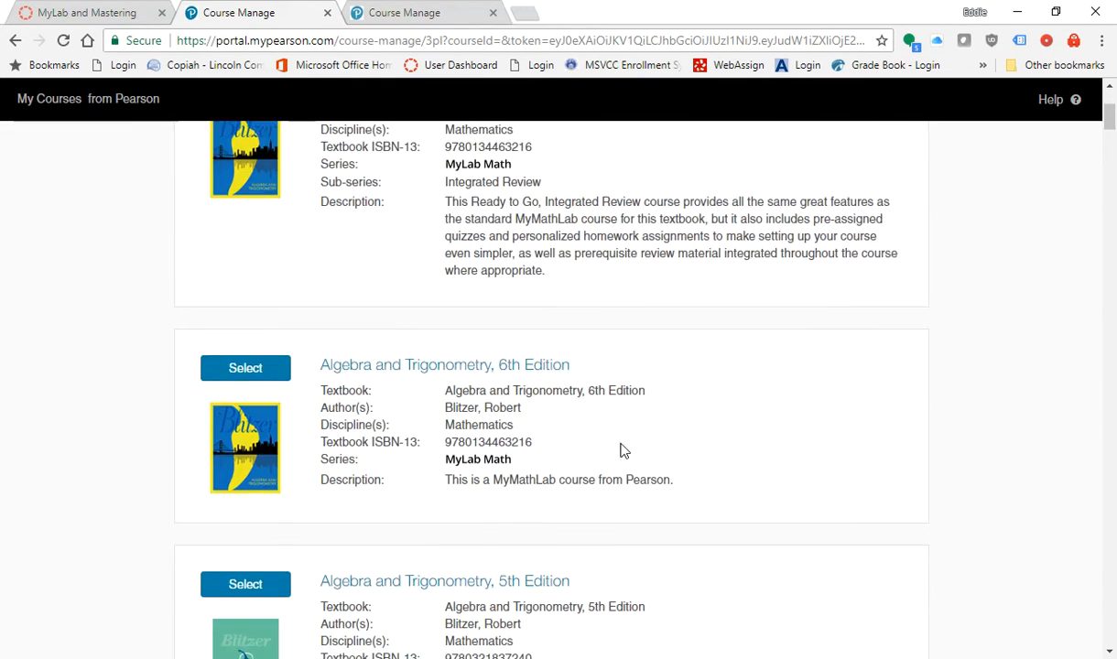
scroll(640, 458, down, 10)
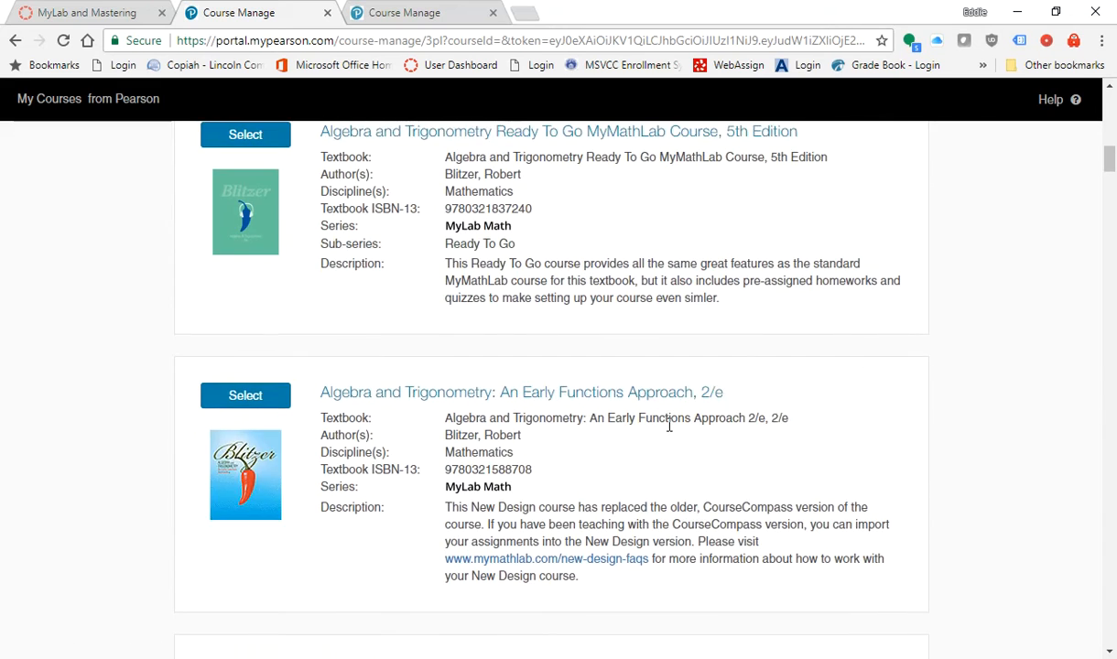
scroll(669, 425, down, 5)
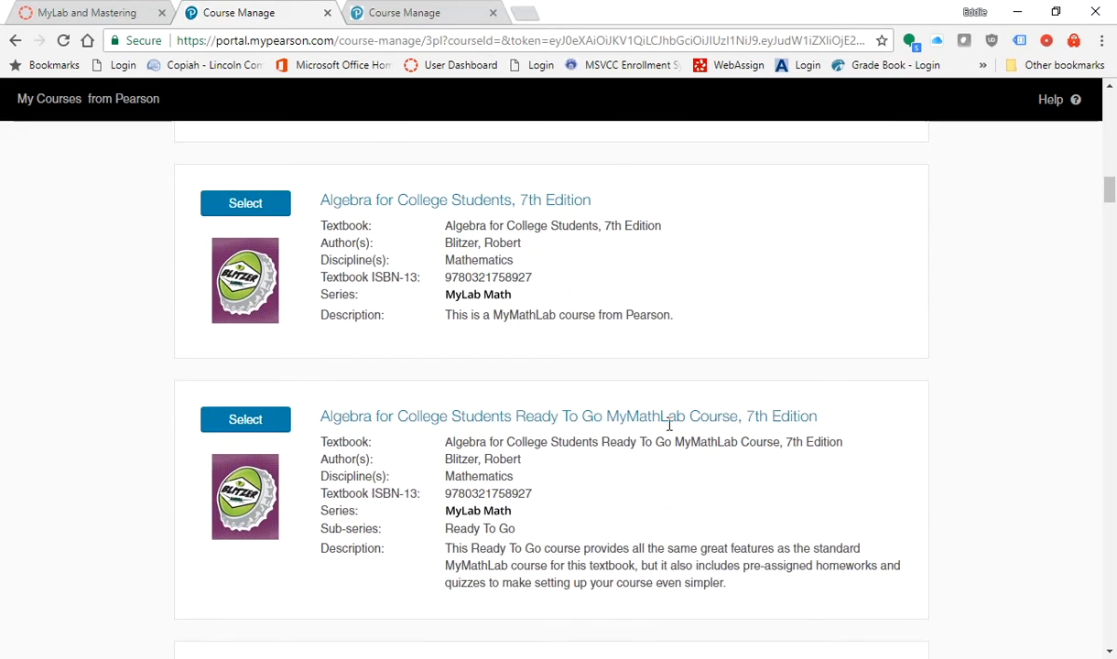
scroll(670, 425, down, 5)
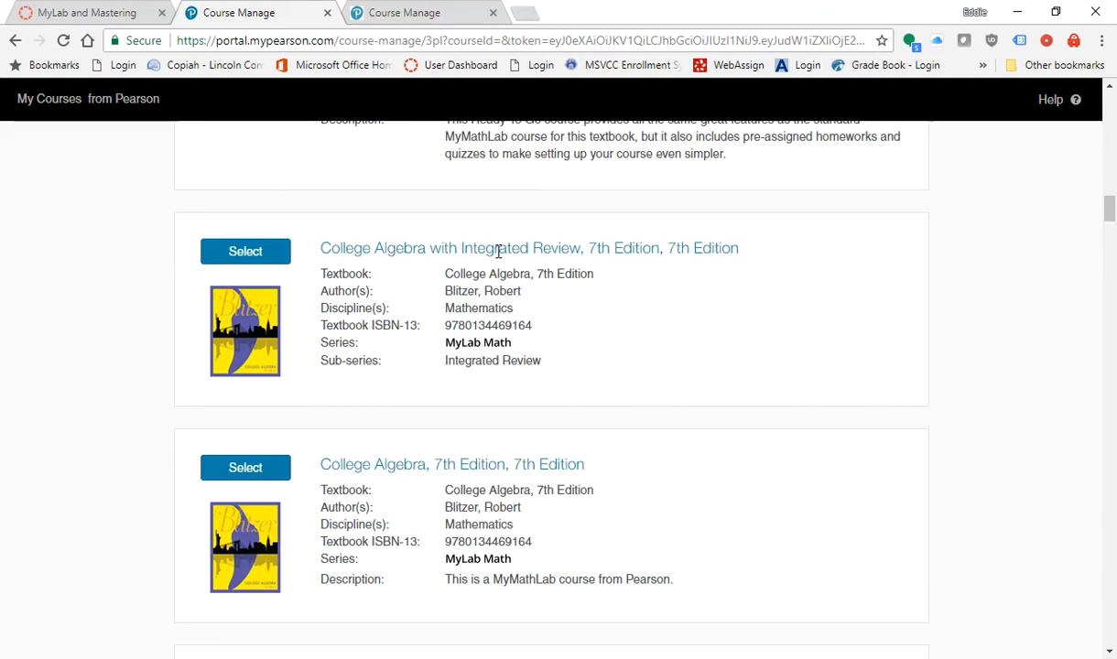
click(263, 254)
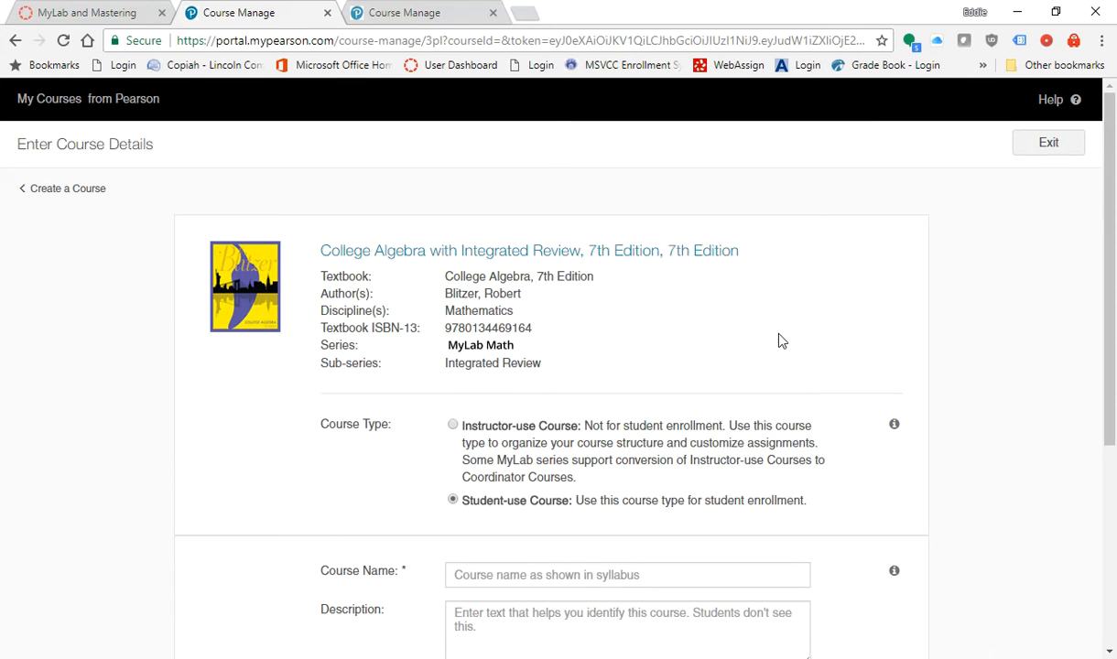
Name the new student-use course Test 1
scroll(781, 340, down, 3)
click(694, 252)
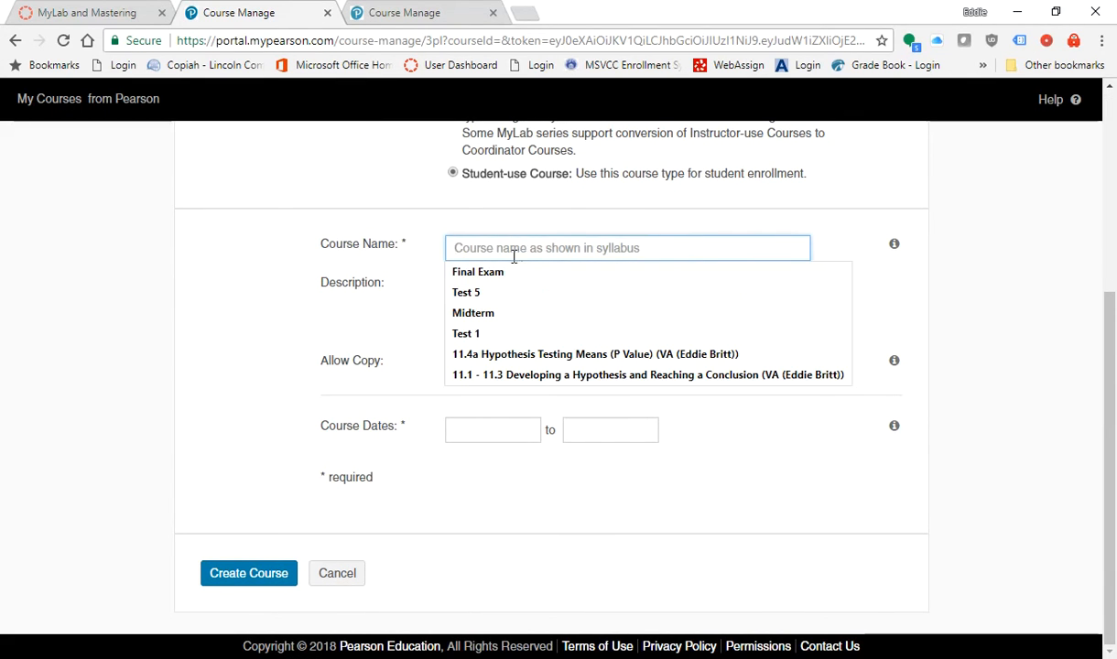
click(514, 333)
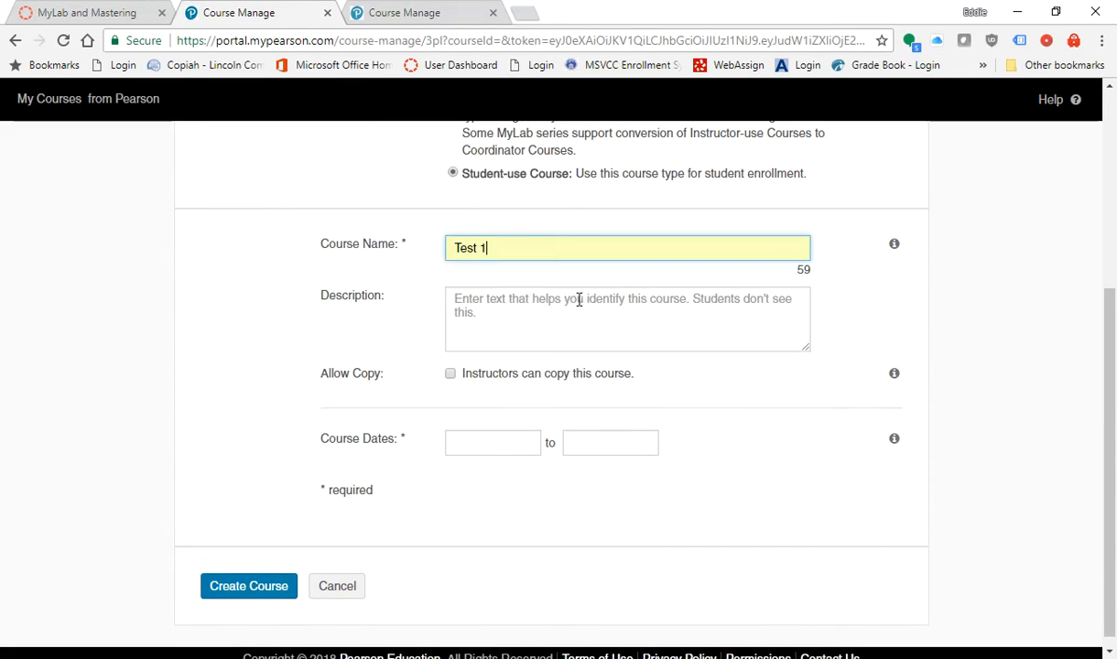
Set the course dates from Jan 08, 2018 to May 04, 2018 and create the course
click(513, 446)
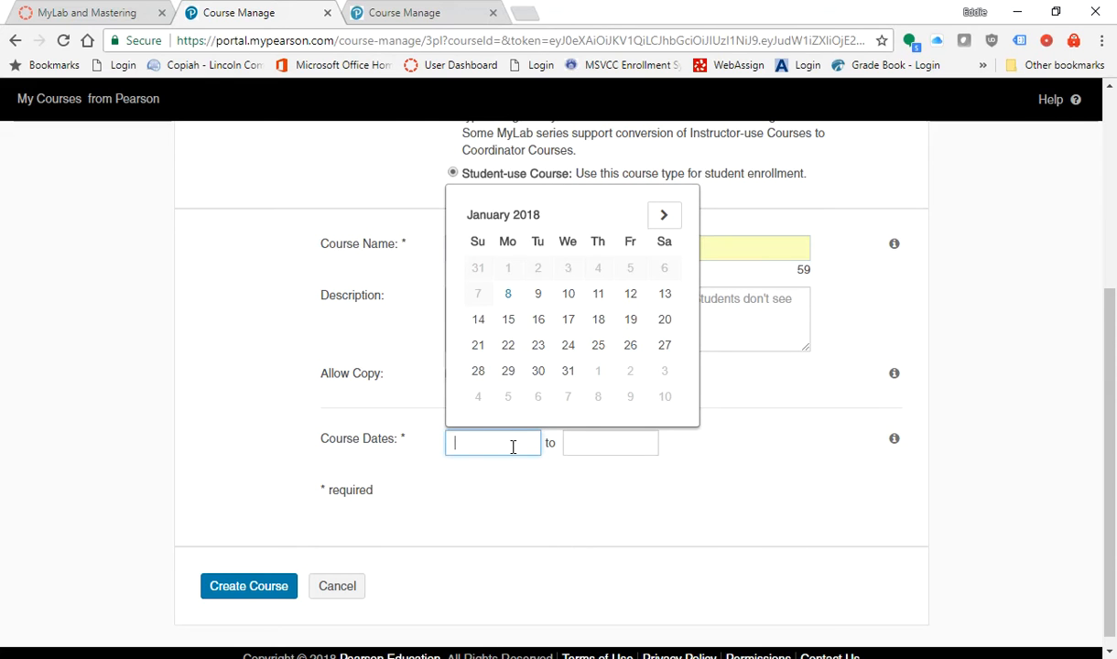
click(508, 293)
click(596, 448)
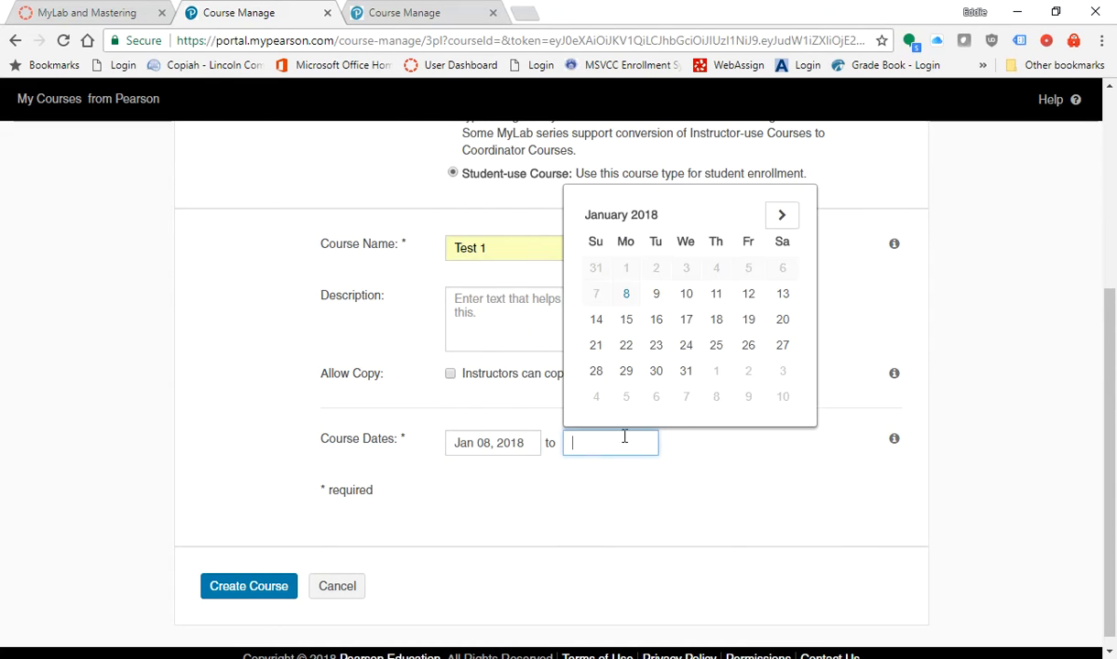
click(782, 219)
click(783, 219)
click(783, 220)
click(782, 220)
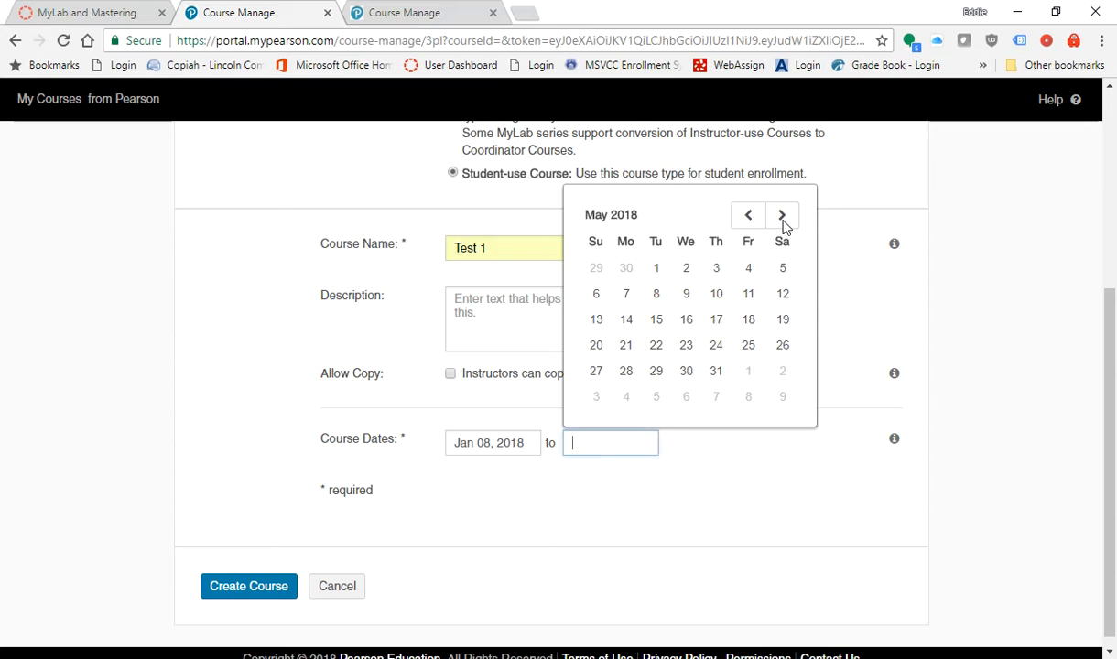
click(748, 268)
click(227, 582)
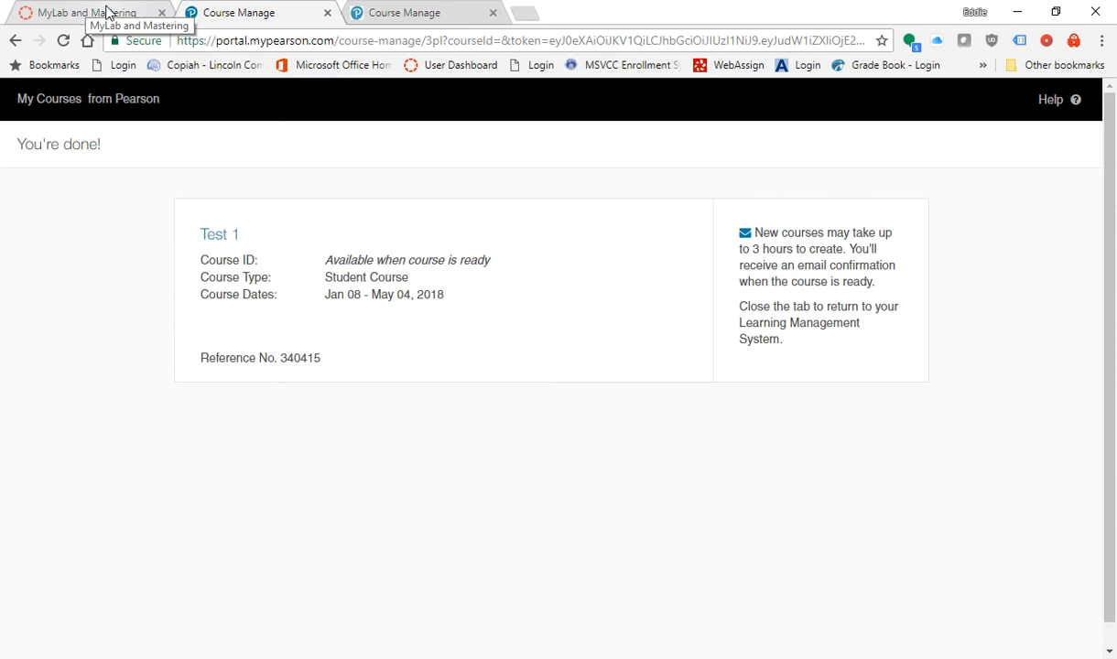
Return to Canvas, reload the MyLab and Mastering page, and try to open the MyMathLab Assignment Manager
click(106, 12)
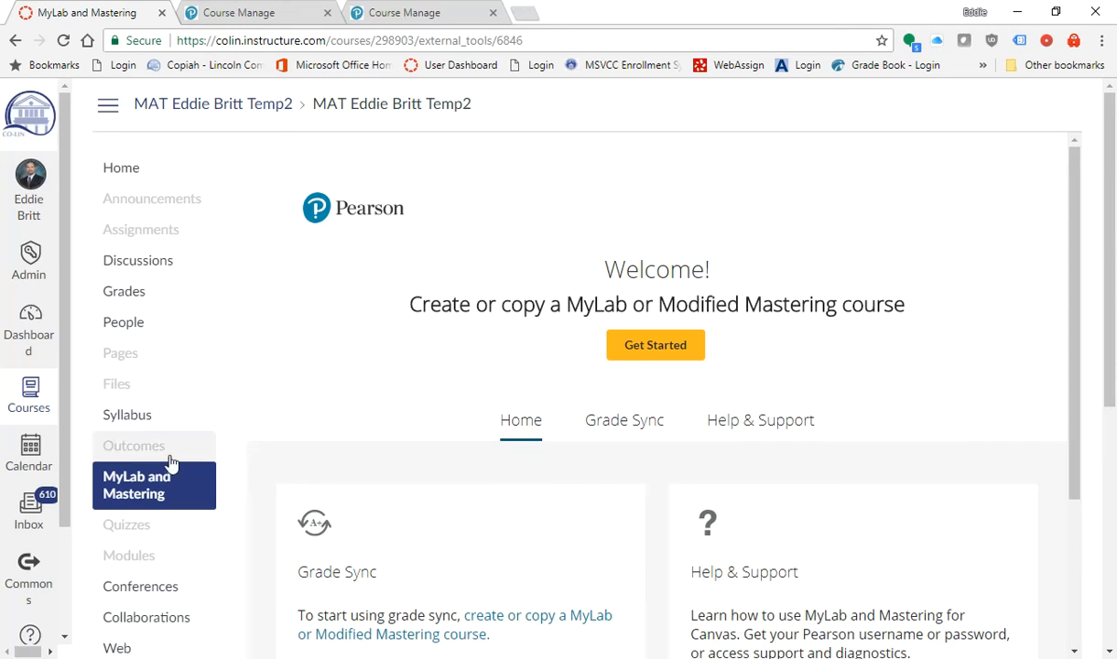
click(127, 495)
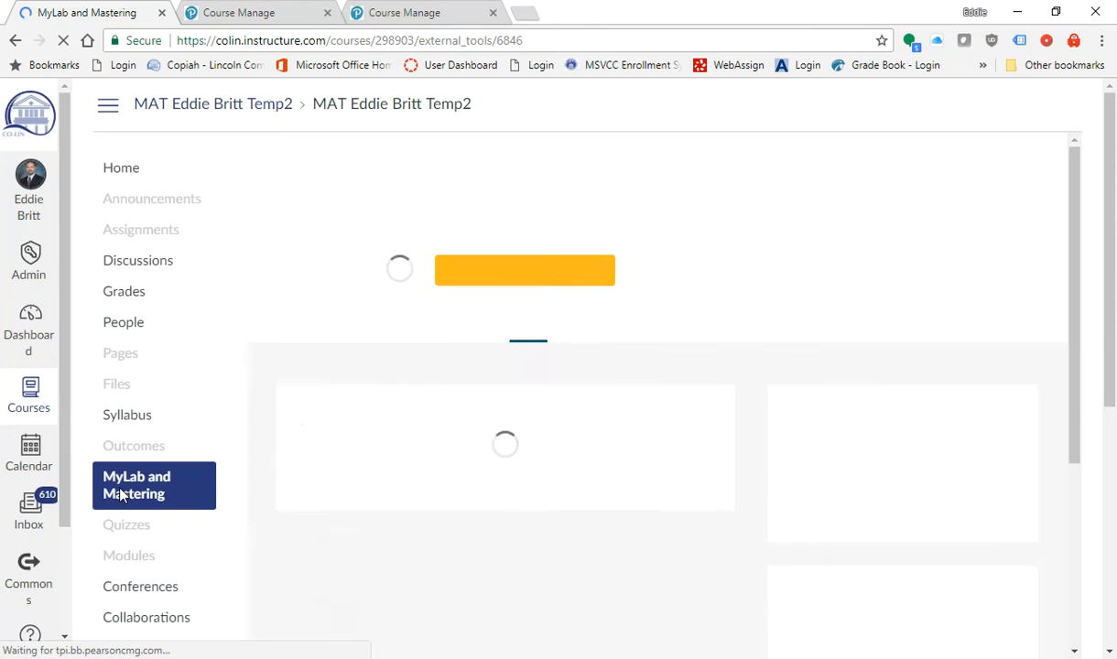
scroll(552, 512, down, 2)
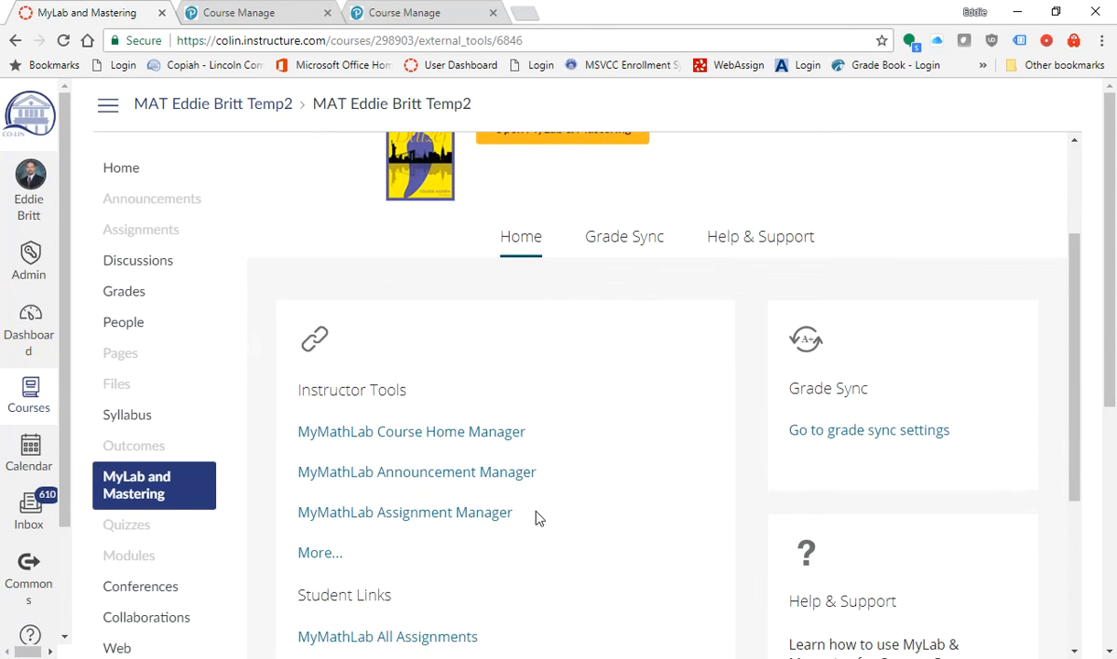
click(416, 515)
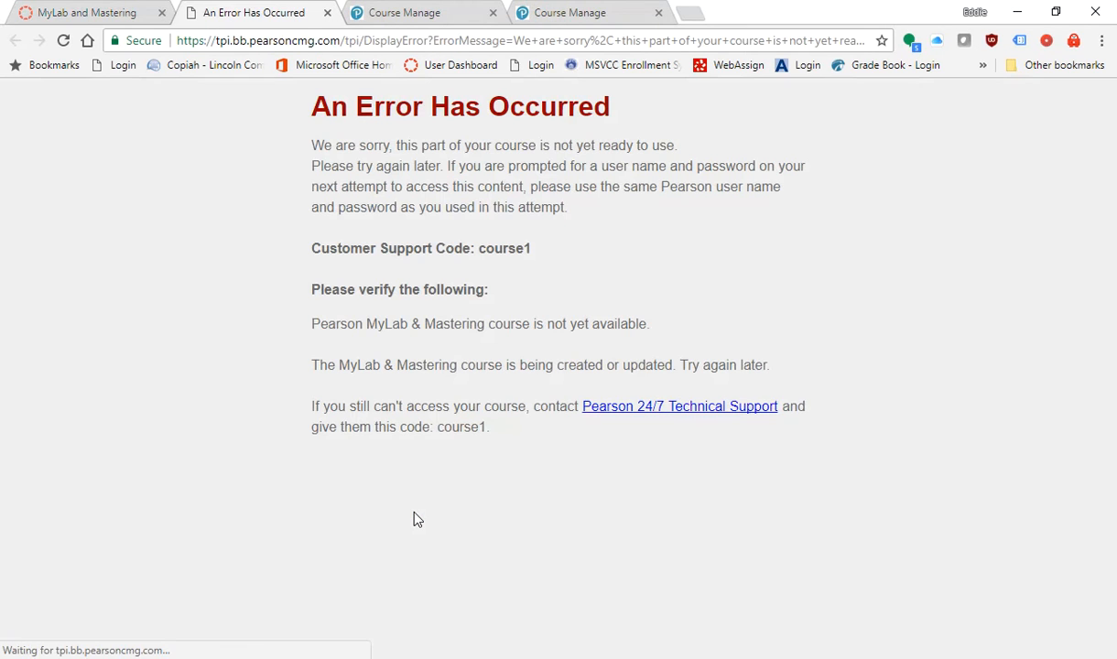
Close the two Course Manage pages and the error page, leaving only the Canvas page open
click(493, 13)
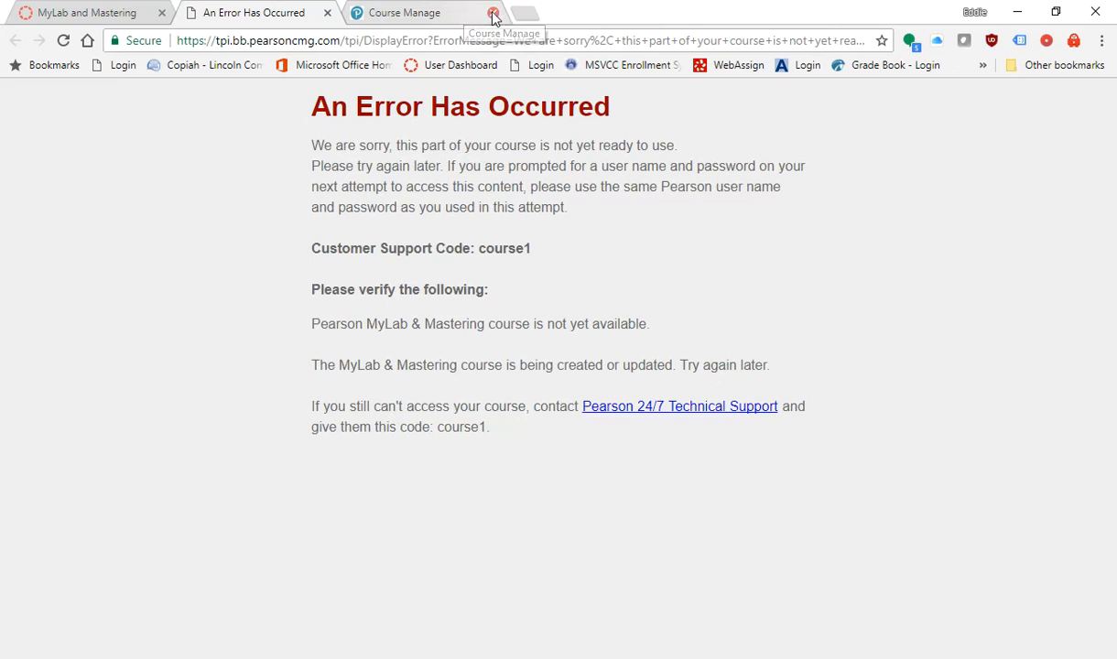
click(493, 13)
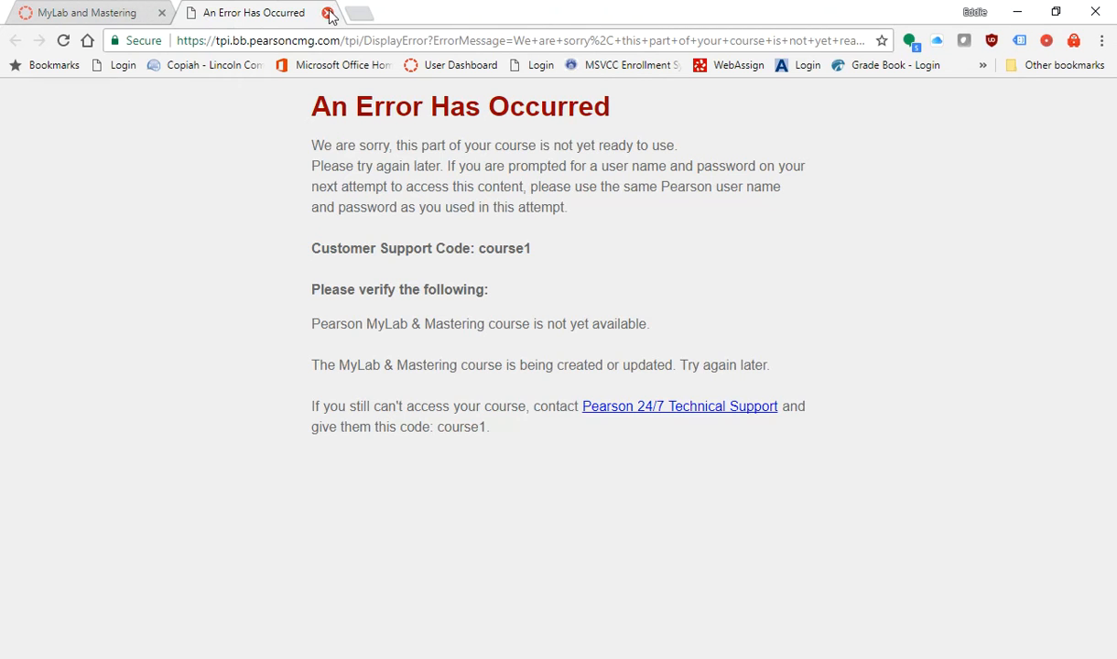
click(326, 13)
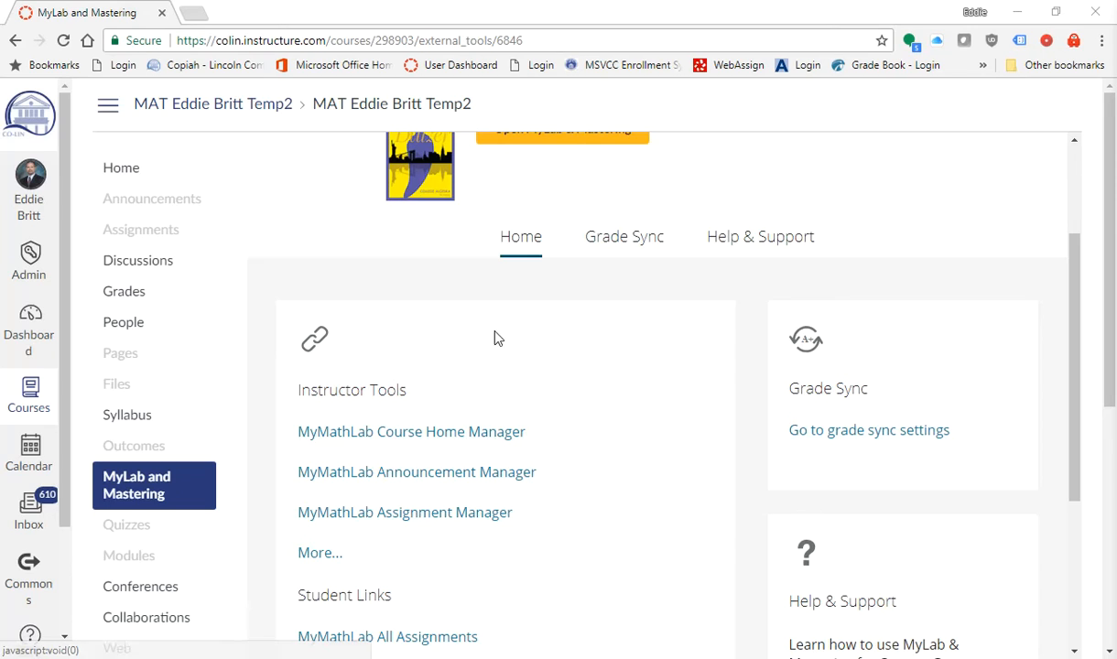
Open the MyMathLab Assignment Manager and examine the course's pre-built assignments and their assigned status
click(378, 515)
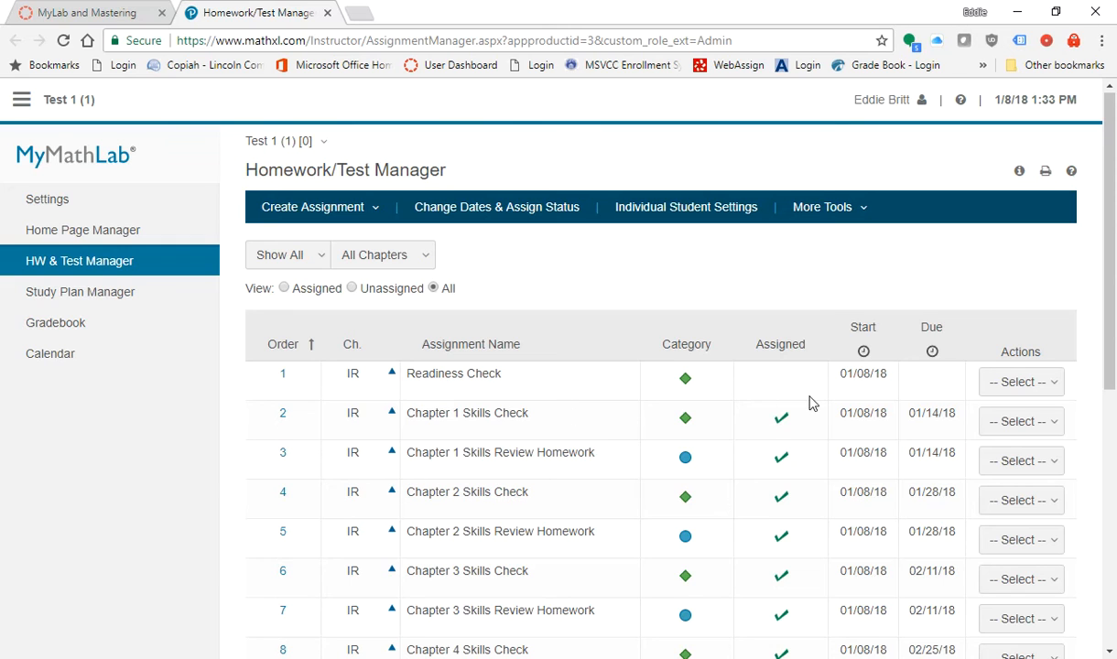
scroll(792, 411, down, 1)
scroll(793, 412, down, 1)
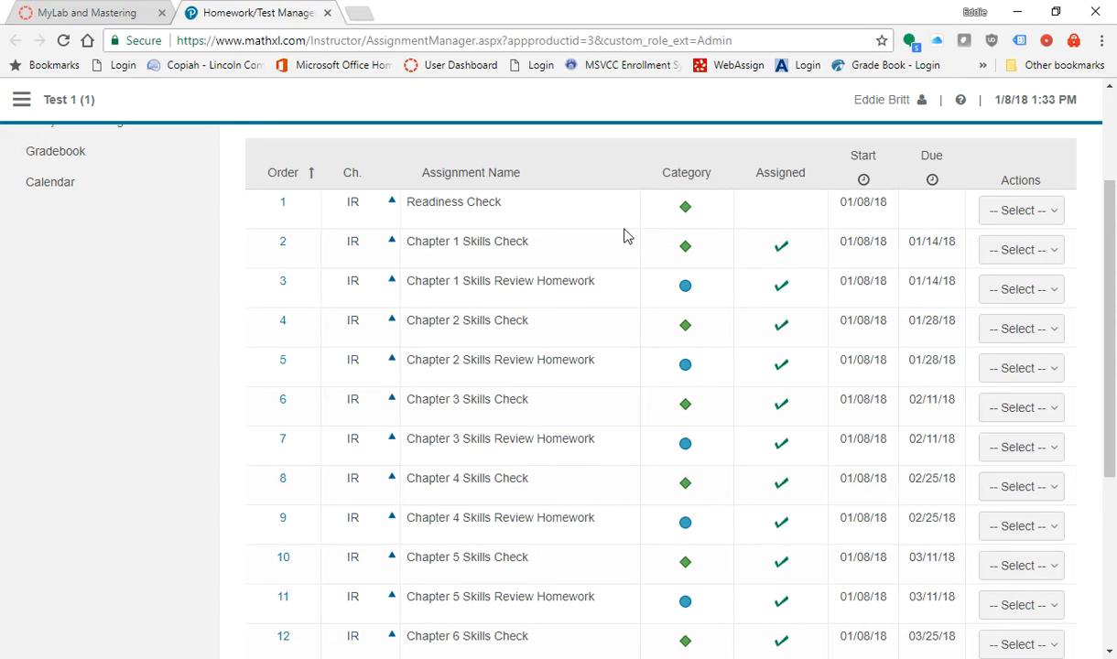
drag(547, 249, 409, 241)
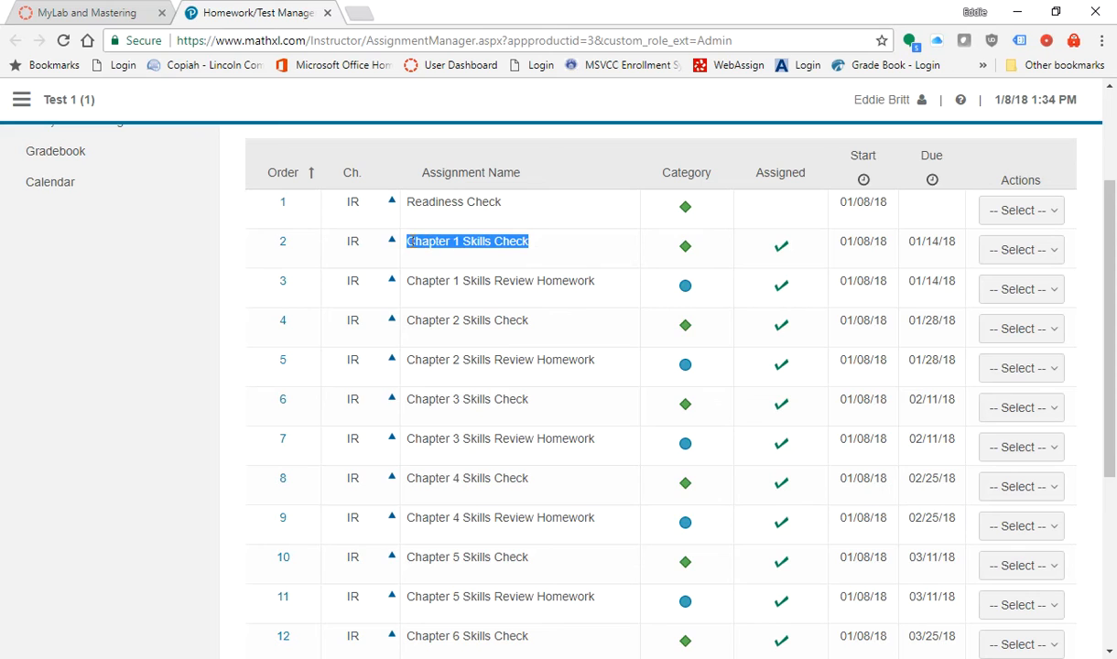
click(581, 234)
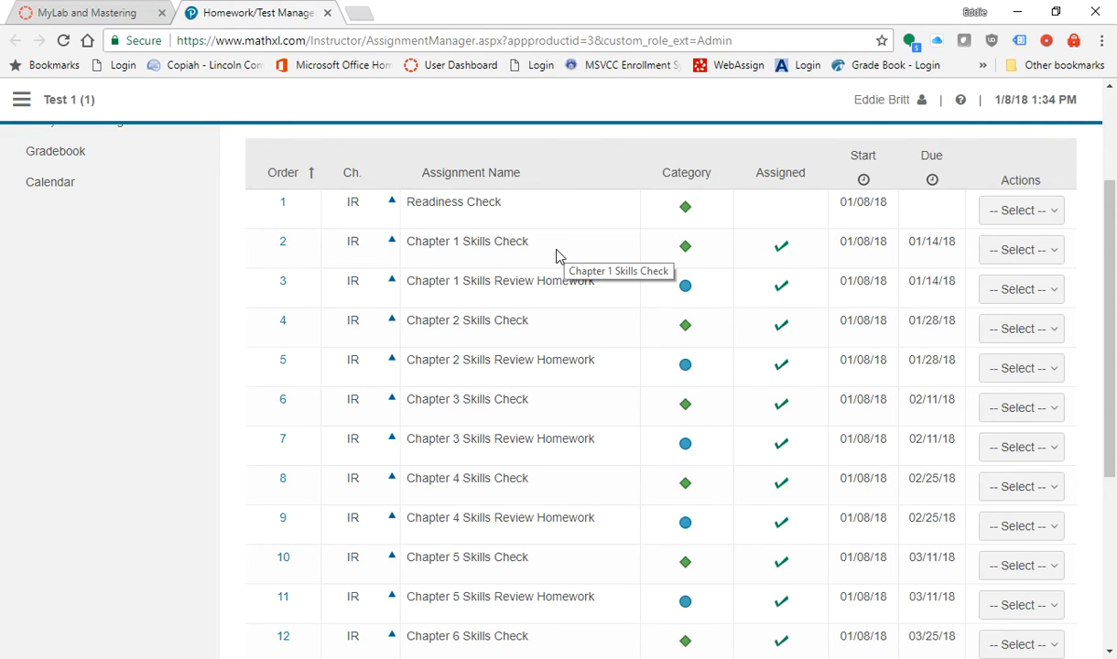
scroll(557, 256, up, 2)
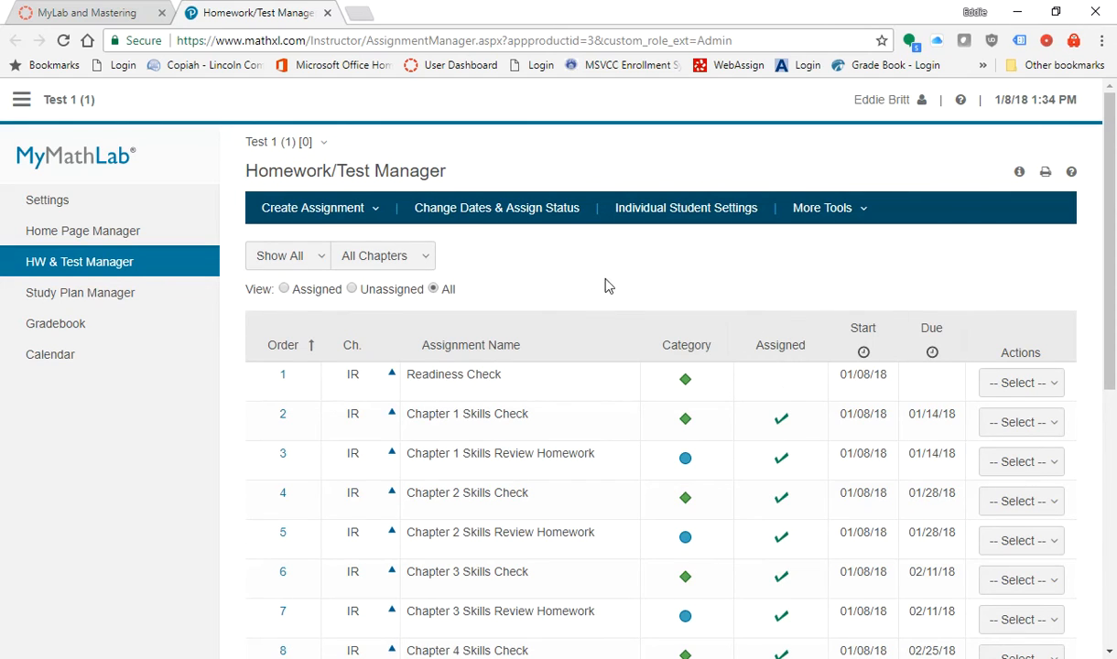
Select all assignments in Change Dates & Assign Status, apply Unassigned to them, and update all settings
click(497, 201)
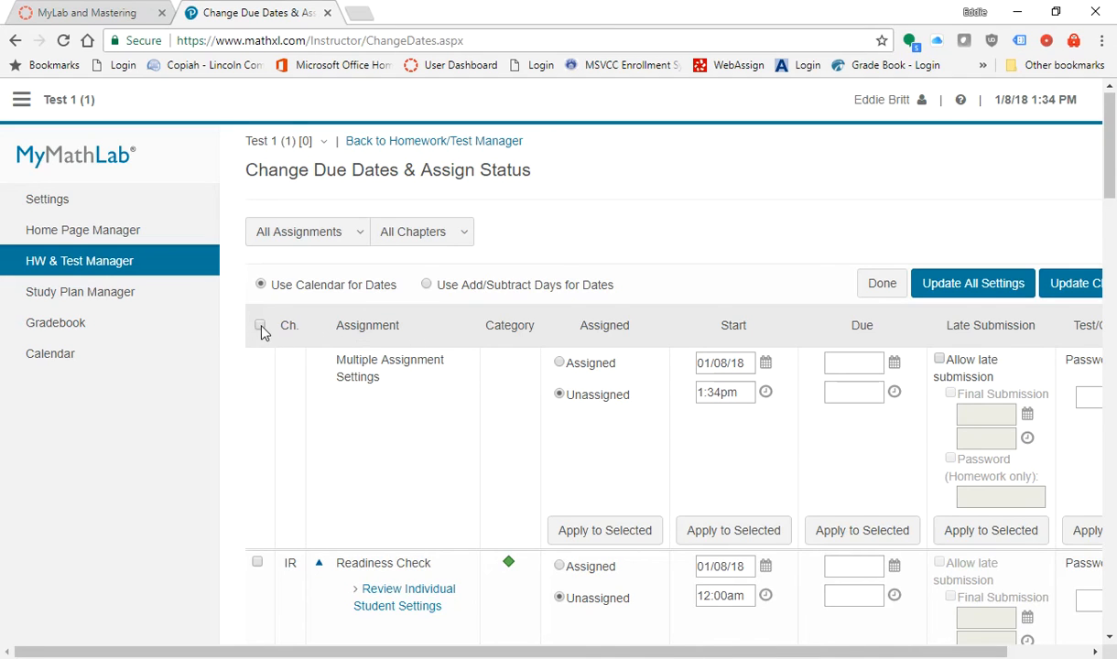
click(261, 326)
drag(903, 649, 1040, 650)
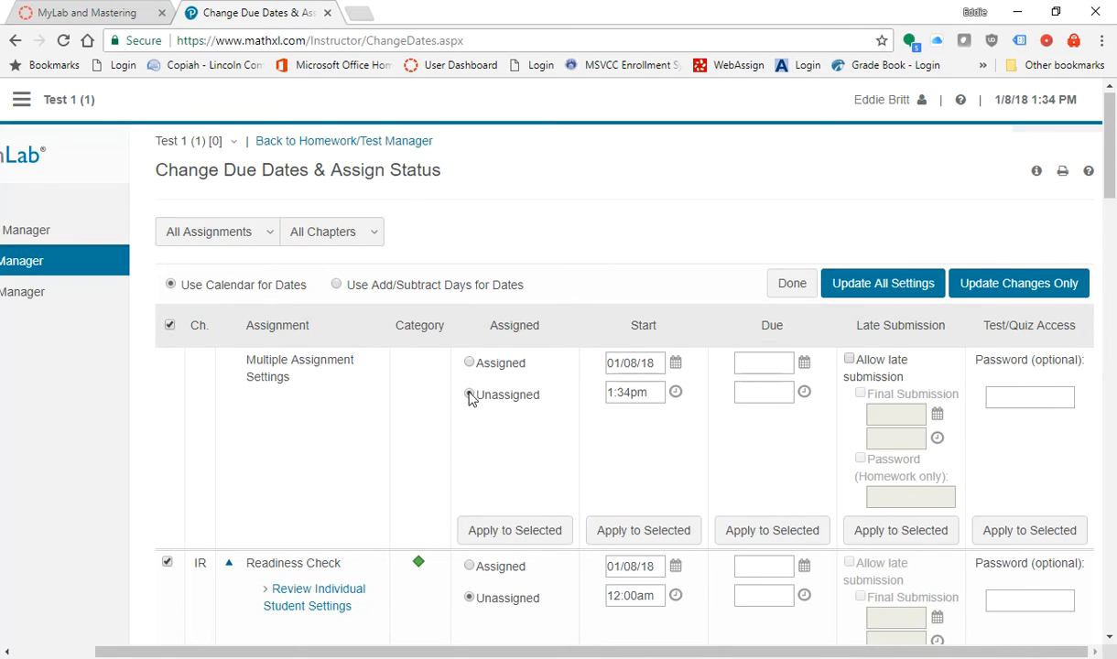
click(504, 531)
click(849, 283)
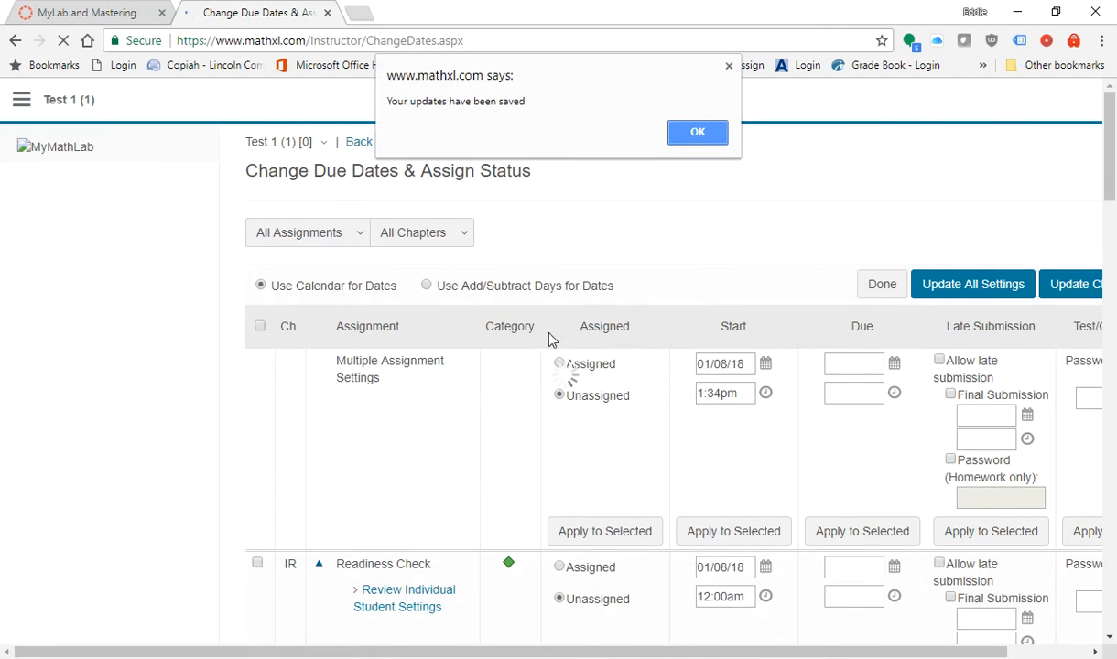
click(691, 134)
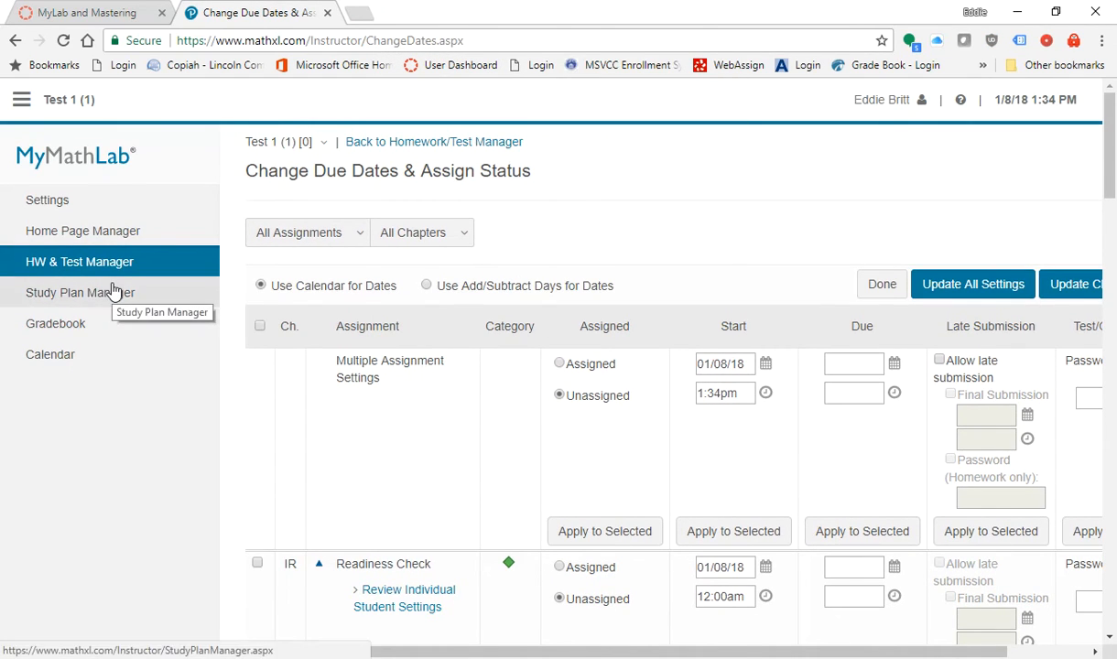
Return to the Homework/Test Manager and start an assignment import from my own courses that use this same book
click(361, 241)
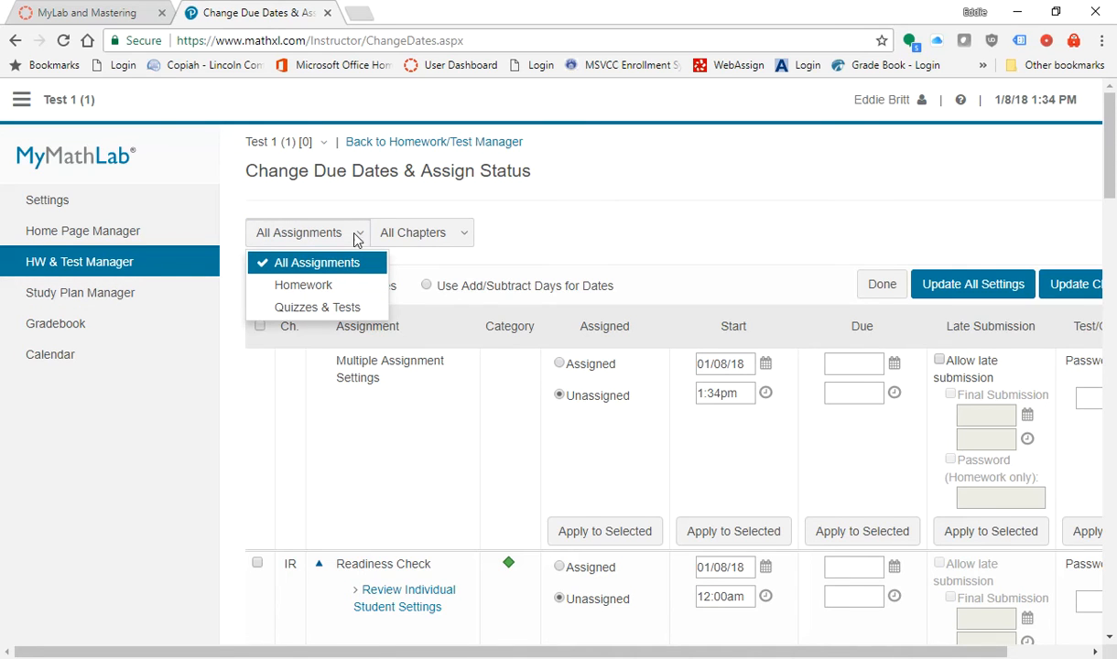
click(96, 268)
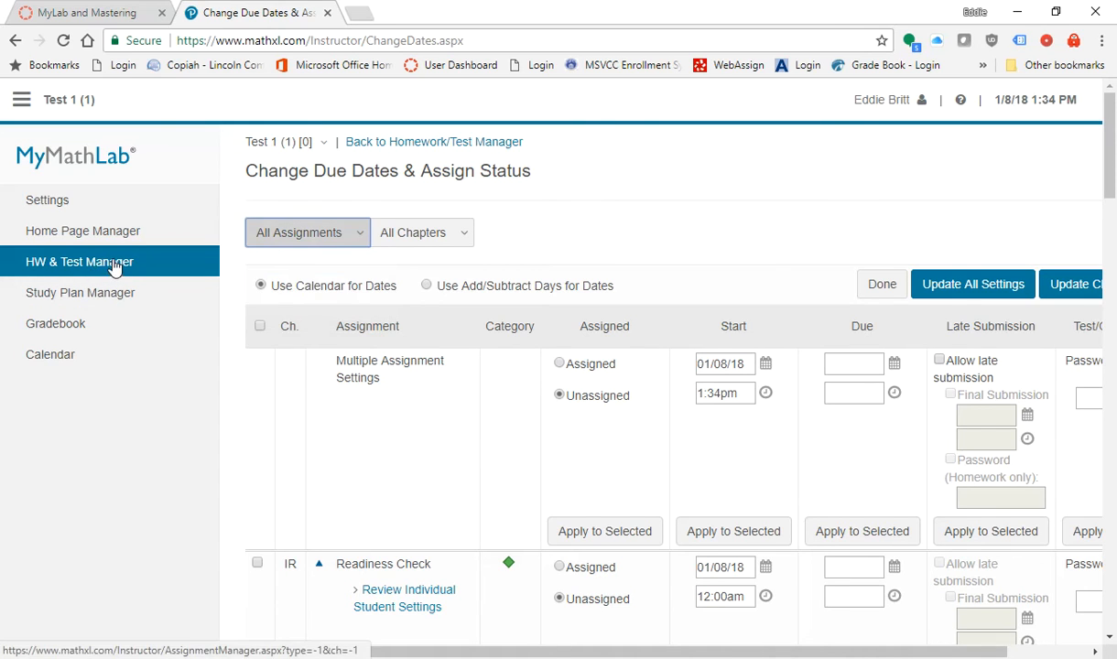
click(94, 267)
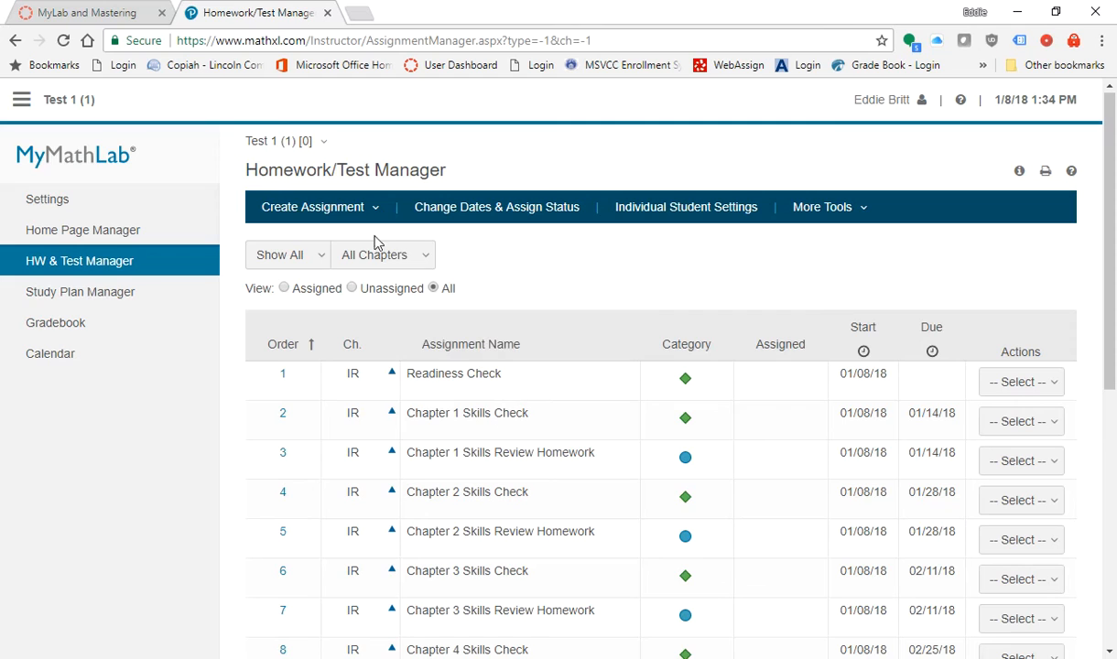
click(376, 211)
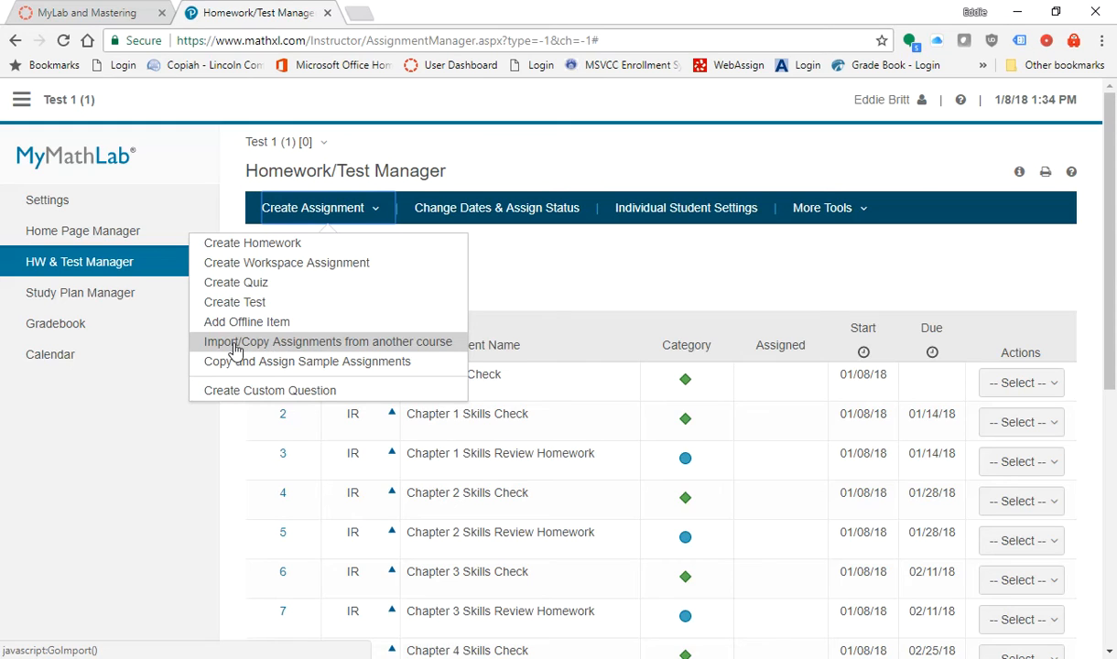
click(305, 345)
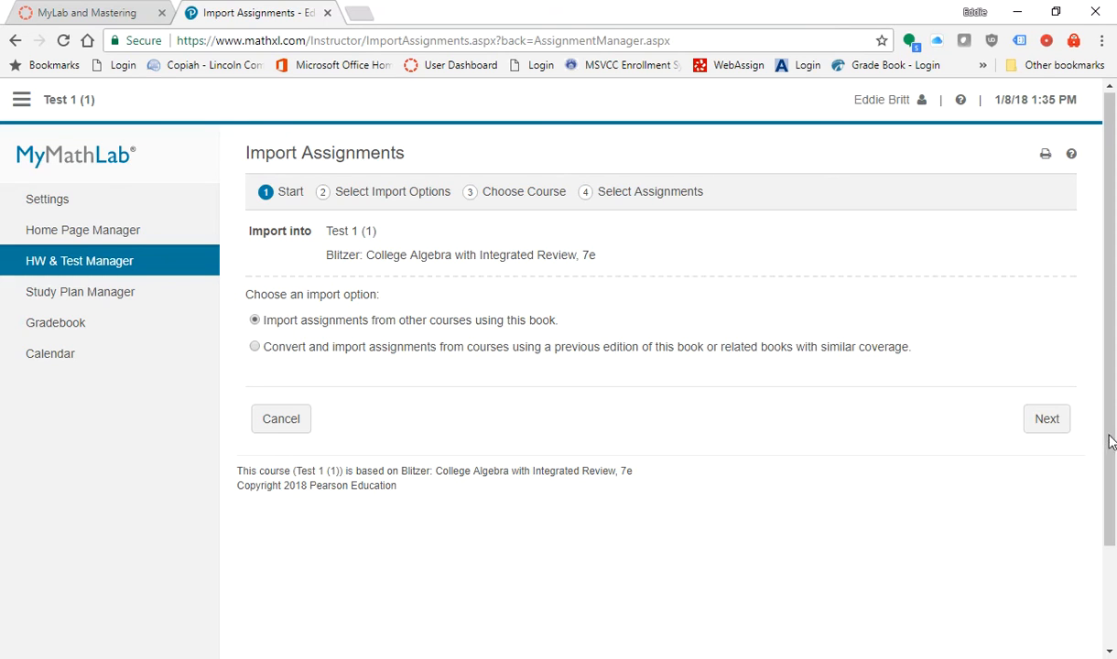
click(1043, 417)
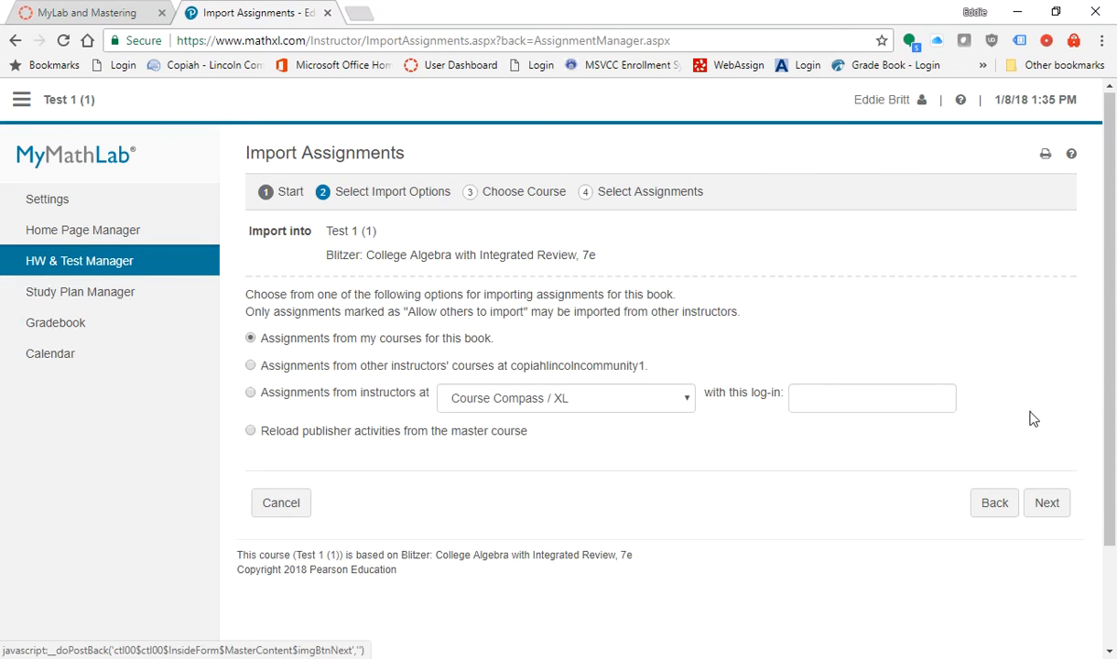
click(1049, 509)
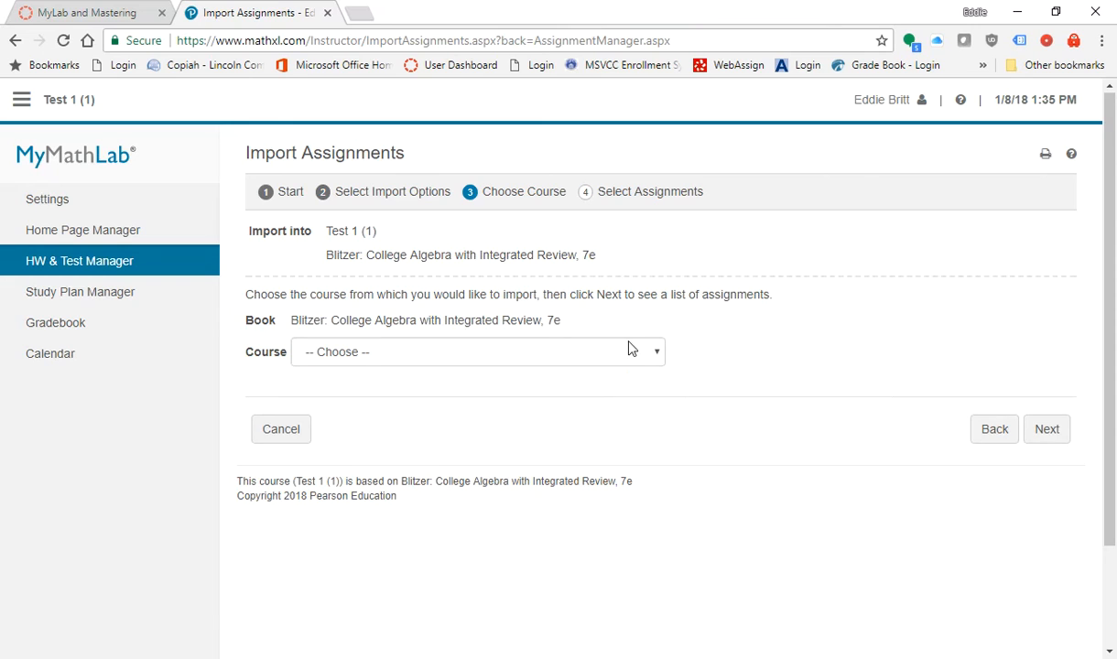
Choose the member course FA2017 MAT131346 COLLEGE ALGEBRA as the import source and proceed to its assignment list
click(634, 355)
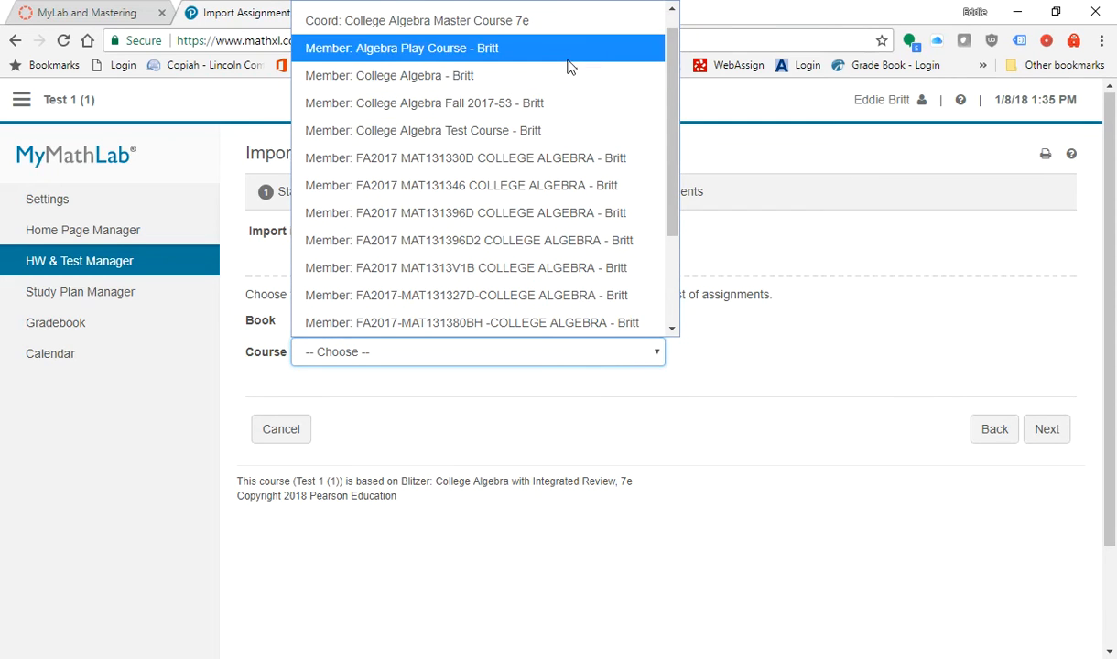
scroll(554, 126, down, 3)
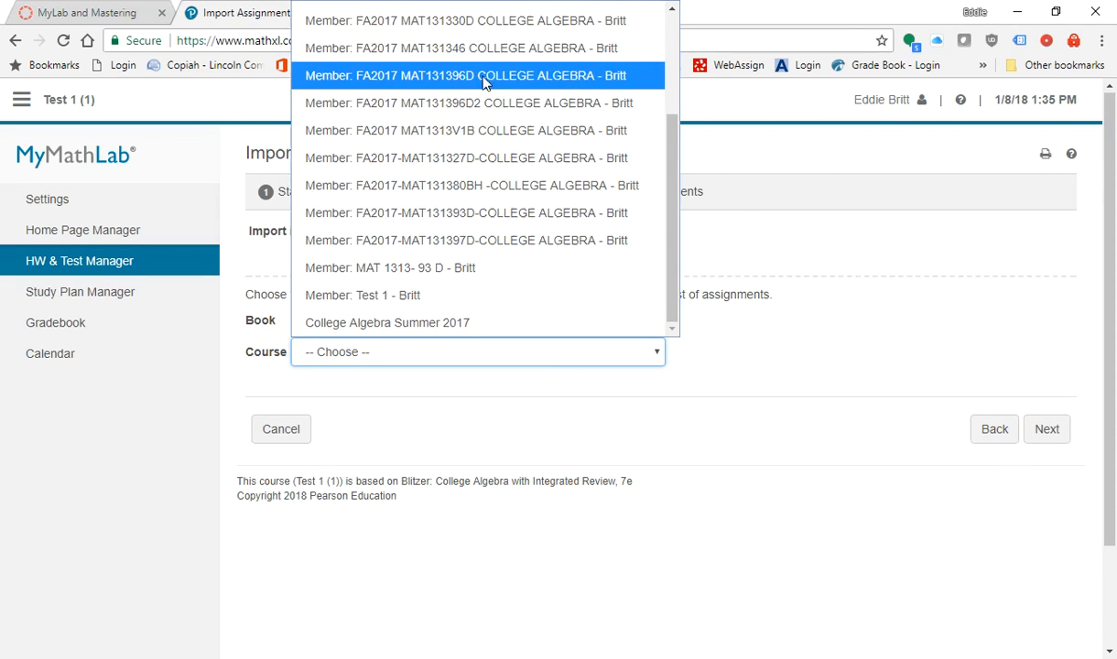
scroll(527, 247, up, 3)
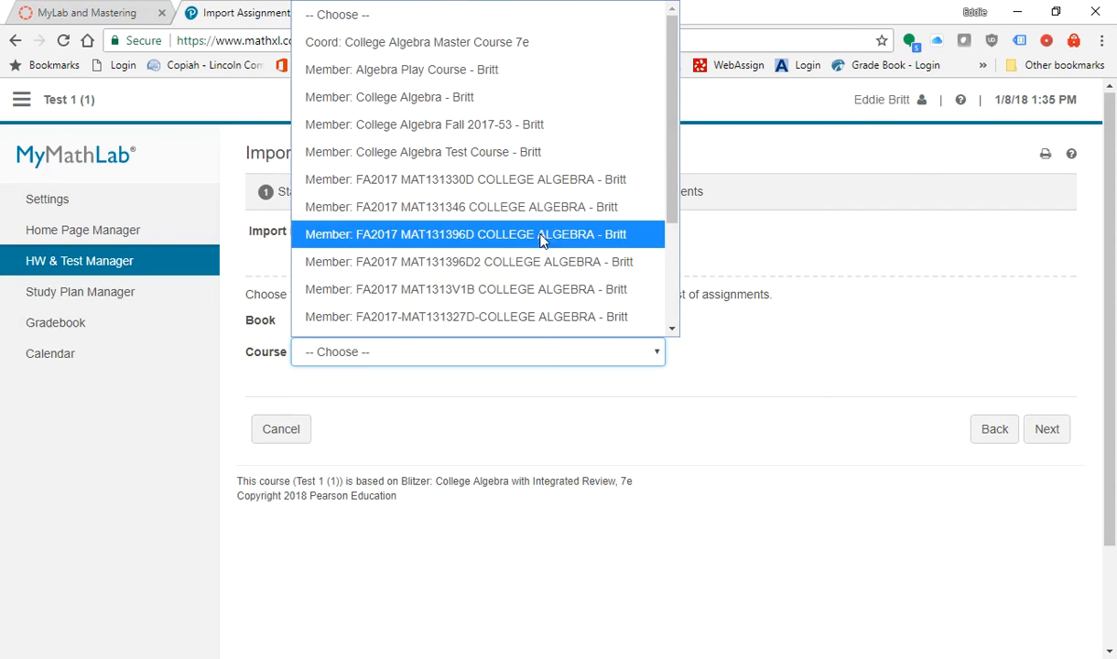
click(495, 207)
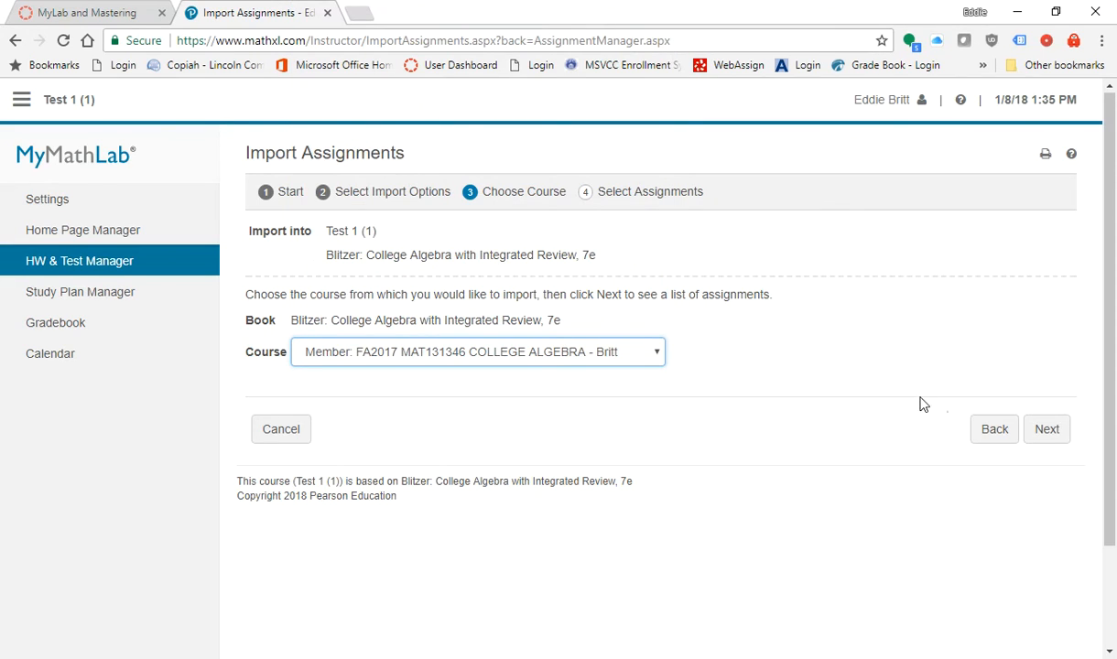
click(1046, 430)
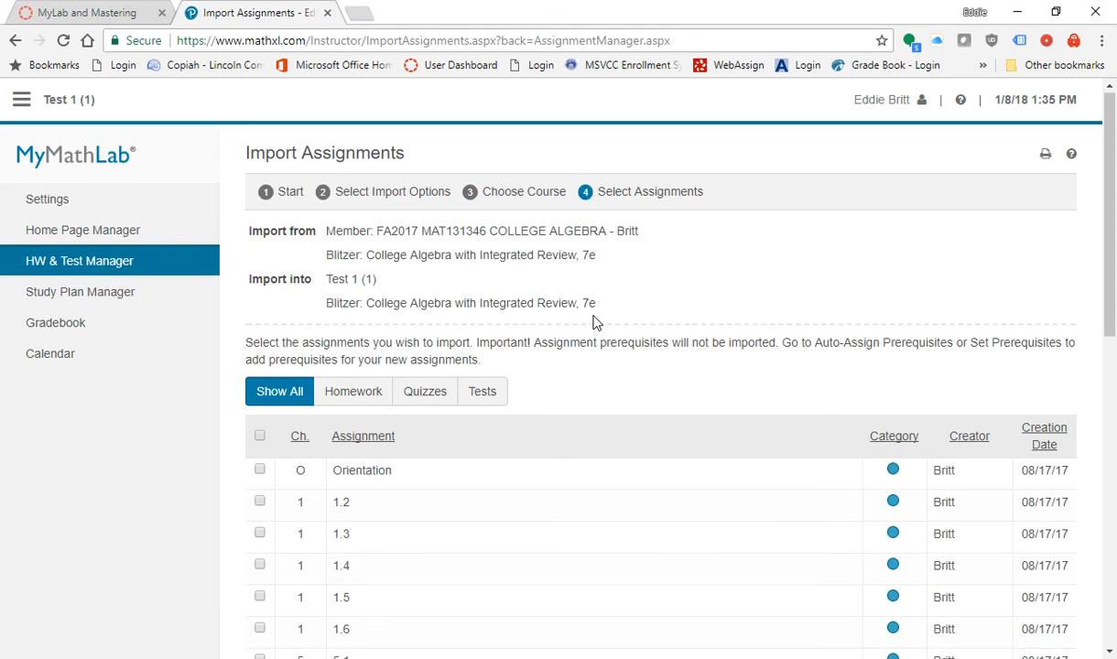
Look through the source course's assignments and select all of them for import
scroll(544, 425, down, 6)
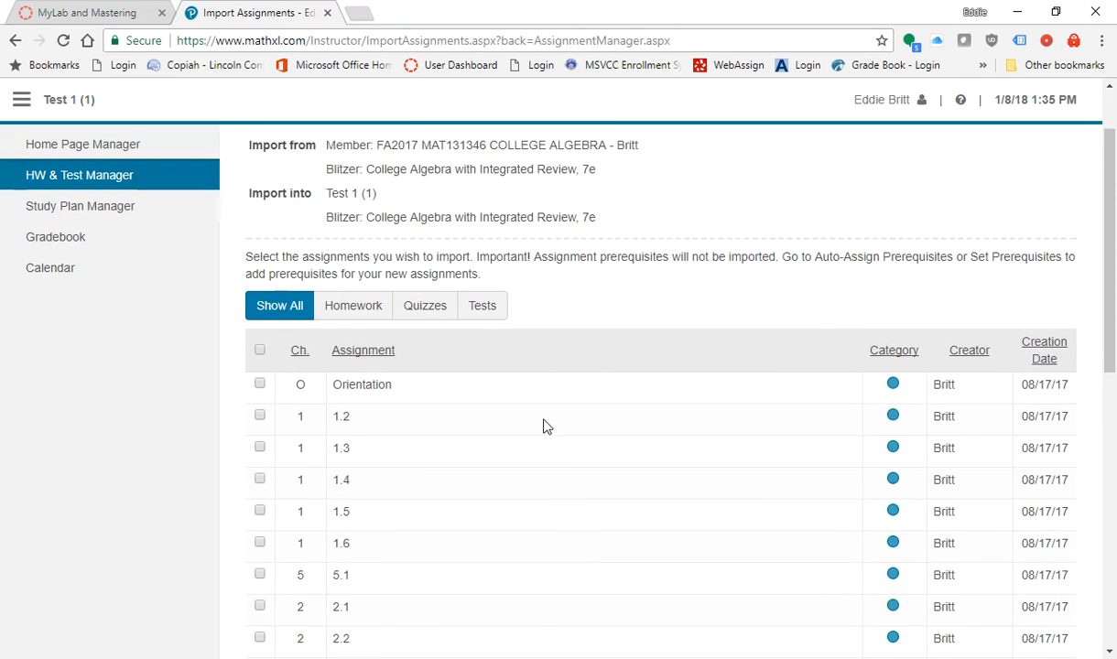
scroll(540, 430, down, 1)
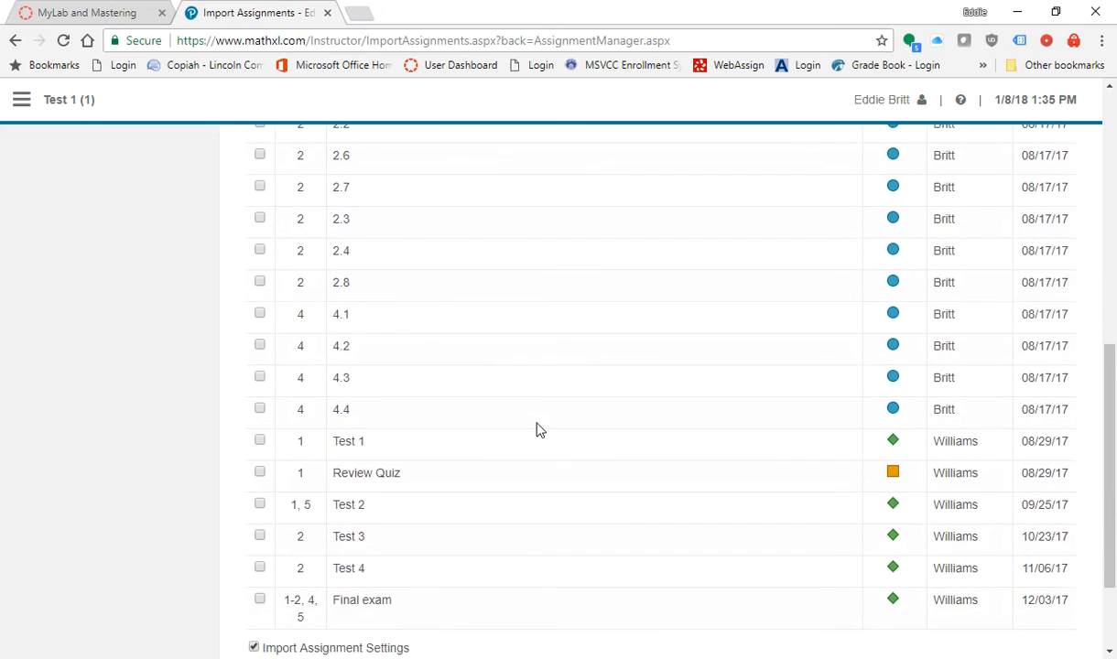
scroll(536, 426, up, 12)
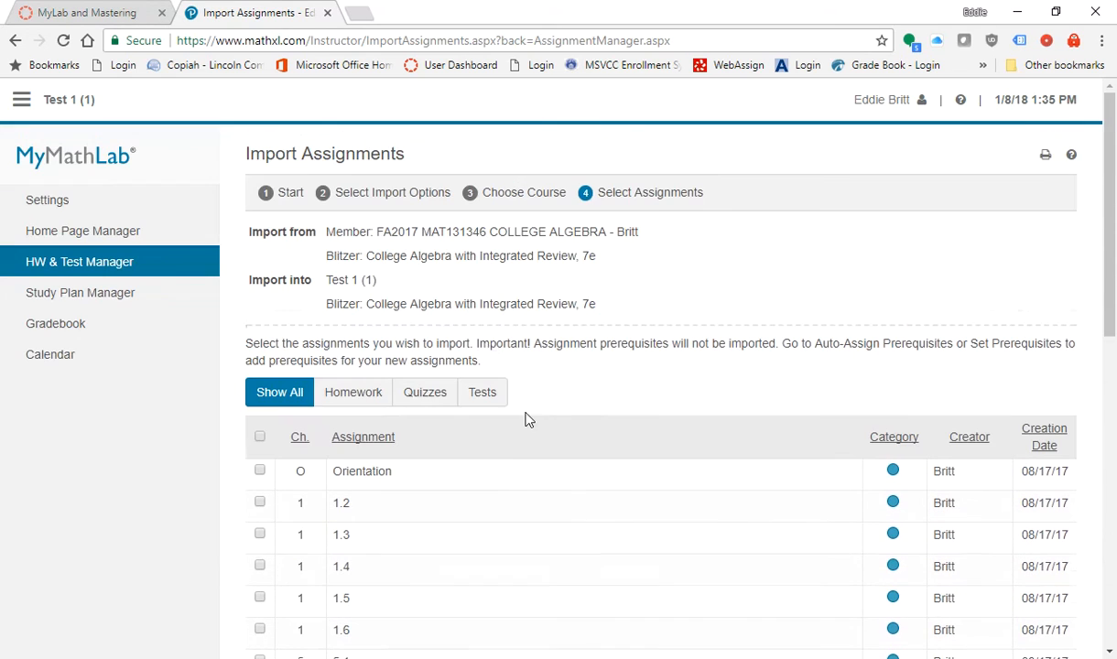
click(259, 439)
scroll(731, 274, down, 3)
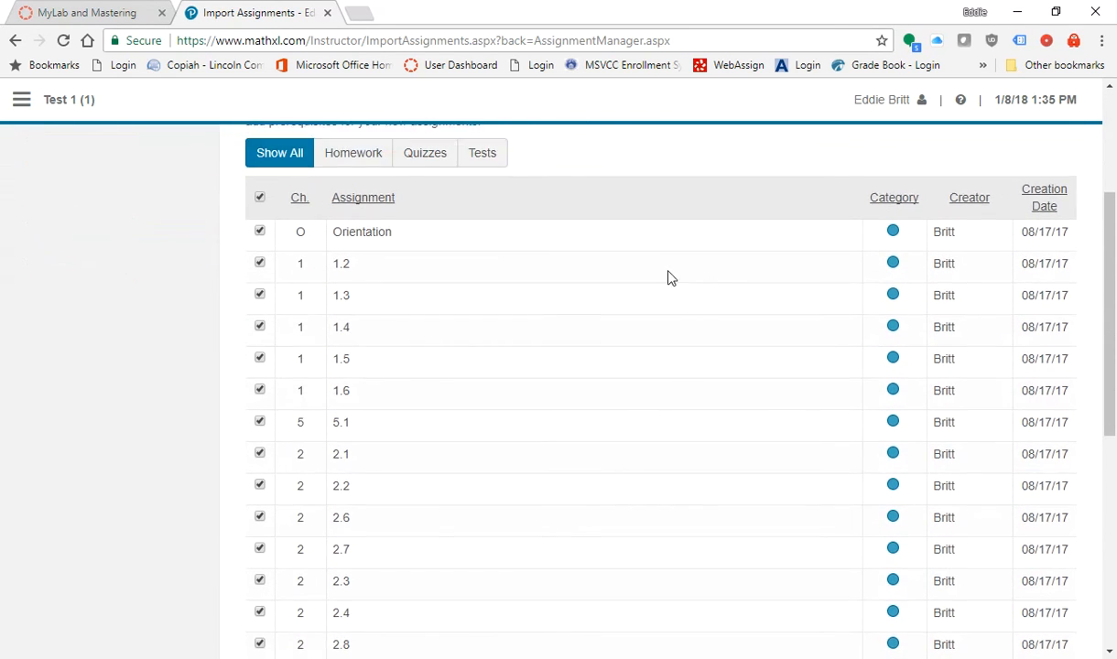
scroll(640, 284, up, 2)
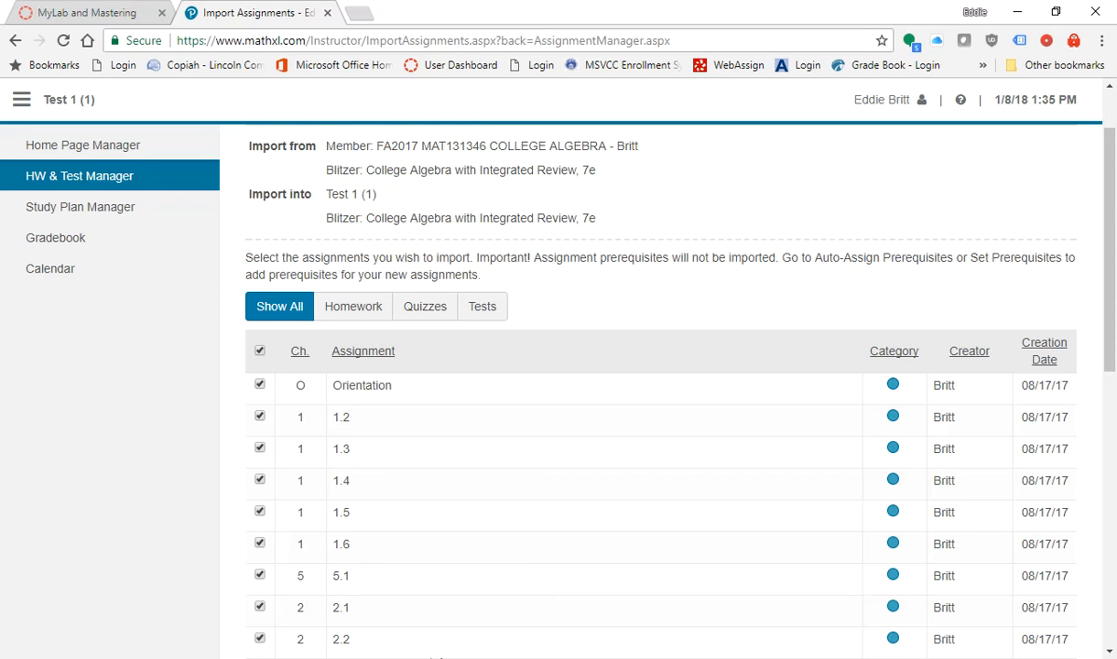
scroll(643, 252, down, 8)
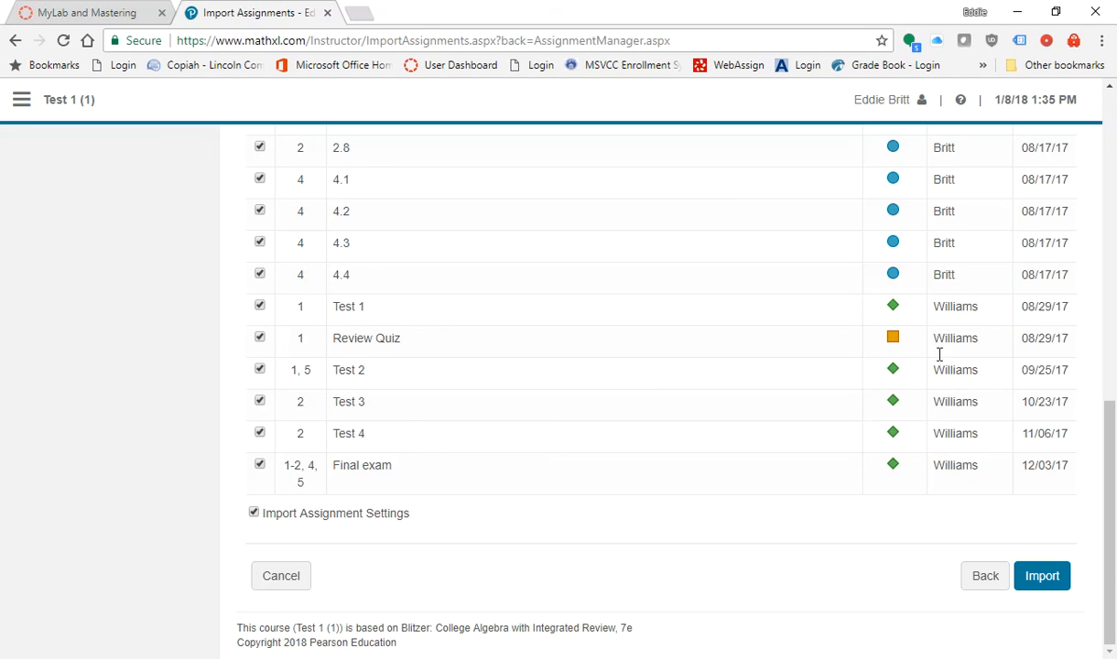
Exclude Tests 1 to 4, Review Quiz and Final exam from the selection, and import the remaining homework with its assignment settings
click(259, 306)
click(259, 338)
click(259, 369)
click(259, 401)
click(259, 432)
click(259, 464)
click(1057, 590)
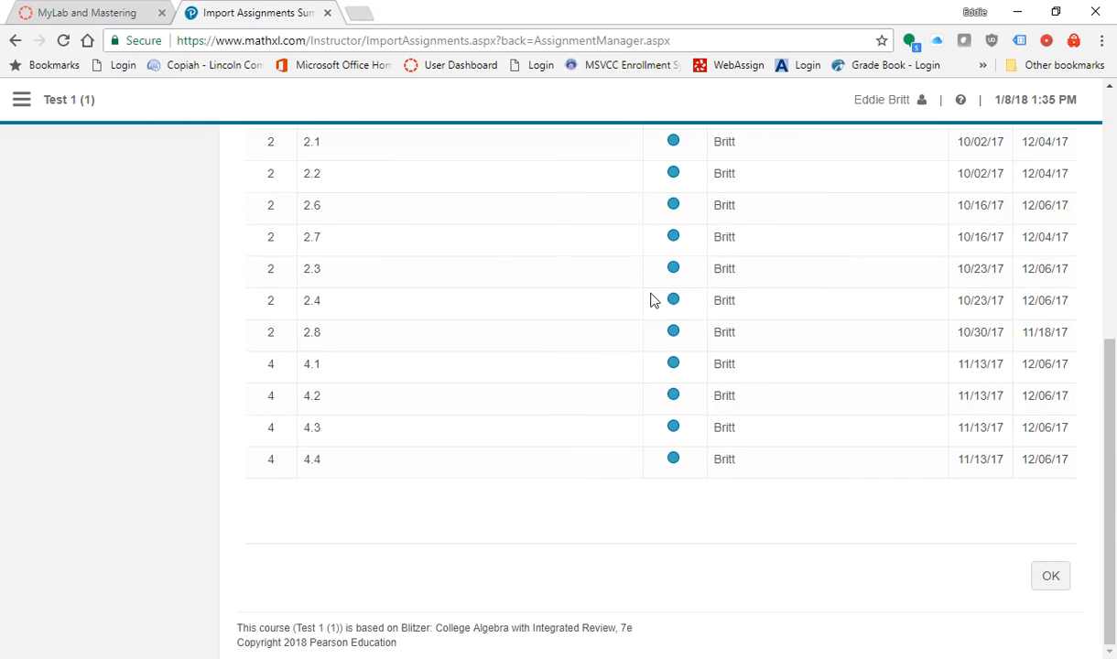
Review the import summary's homework assignments and their start and end dates
scroll(568, 222, up, 5)
scroll(522, 417, down, 3)
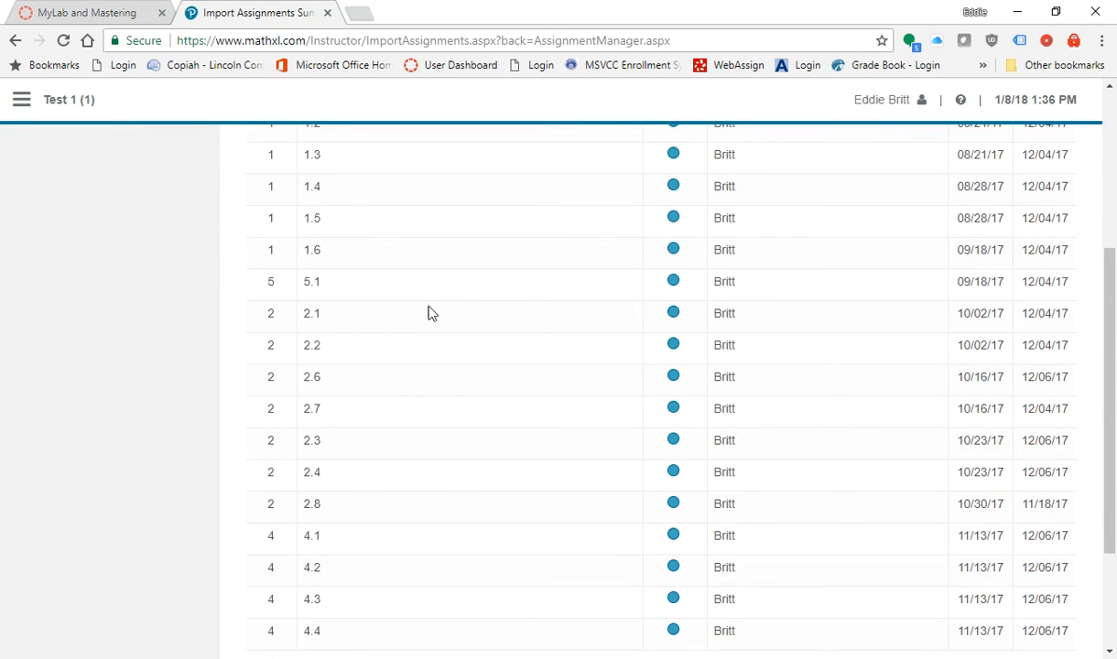
scroll(444, 270, up, 3)
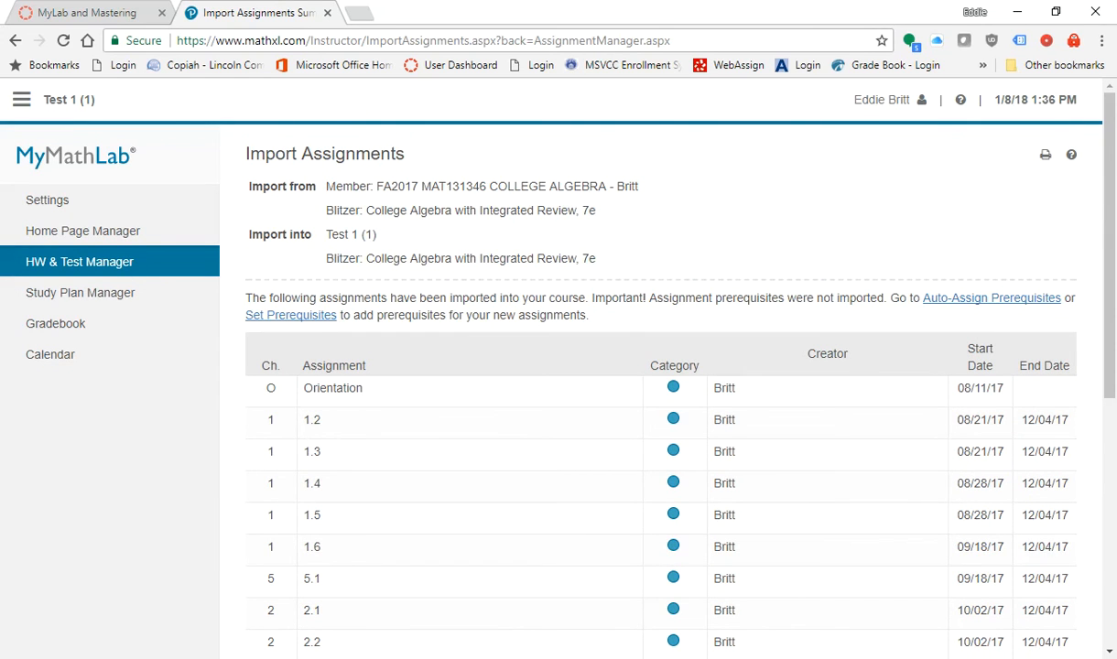
mouse_move(0, 165)
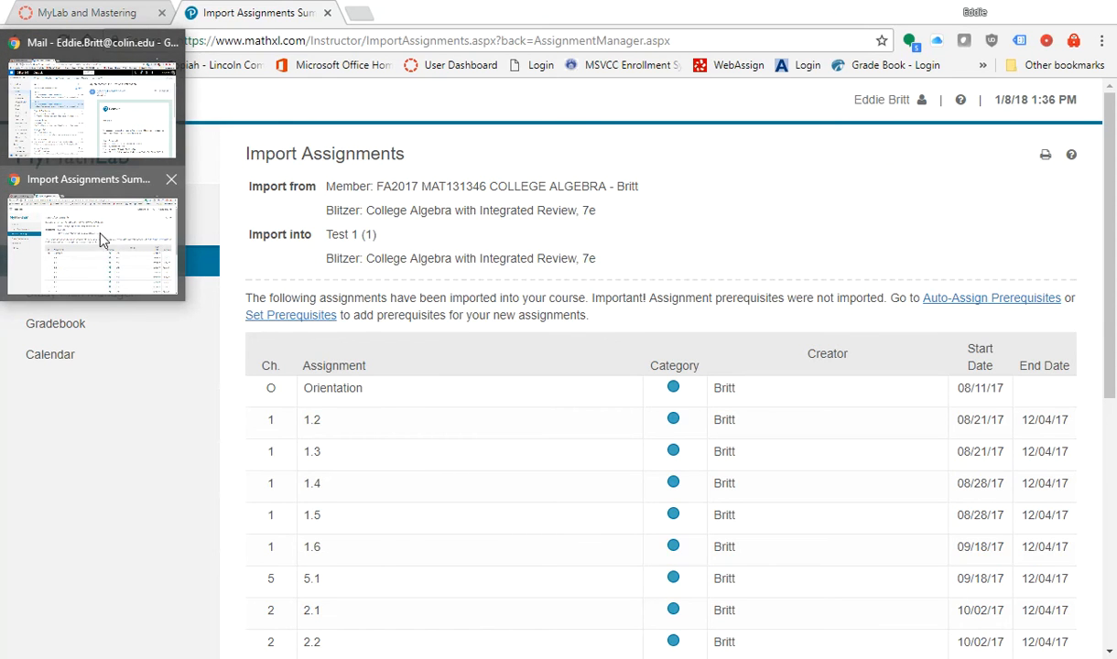
mouse_move(95, 228)
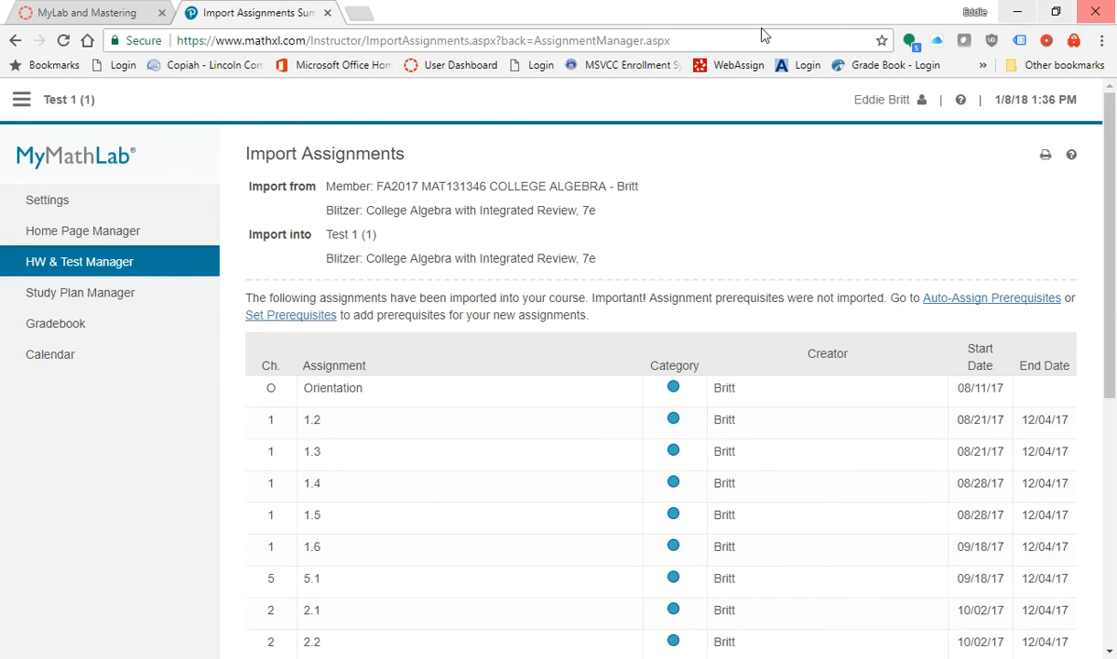
Switch to the Canvas course, open Import Course Content from its settings, and view the content type choices
click(96, 11)
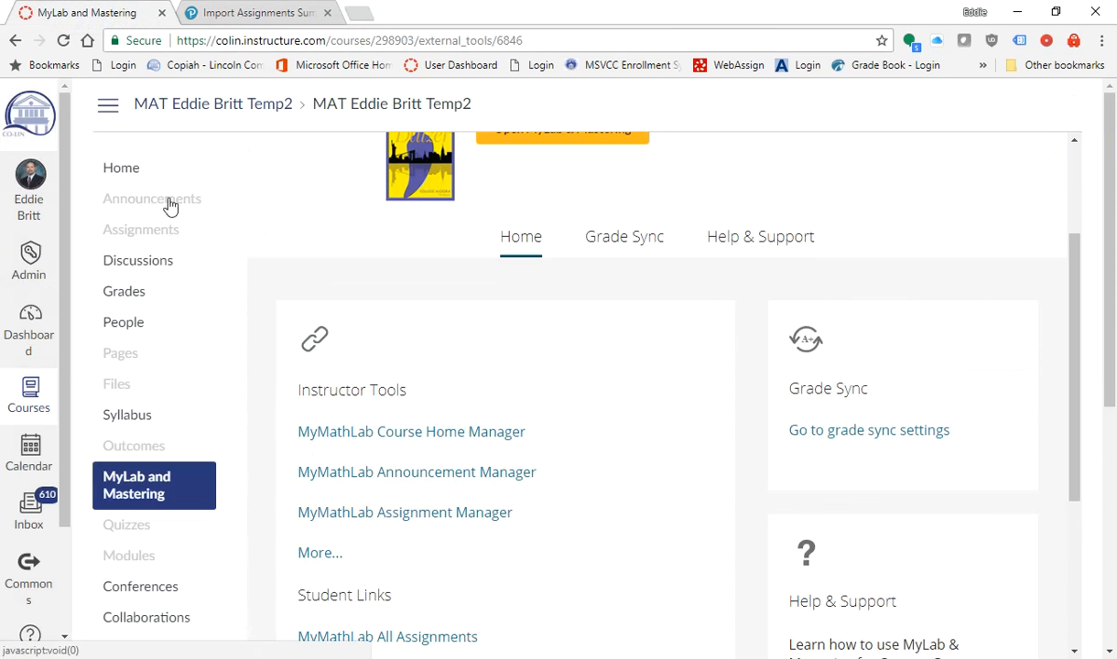
scroll(424, 334, down, 2)
scroll(258, 474, down, 4)
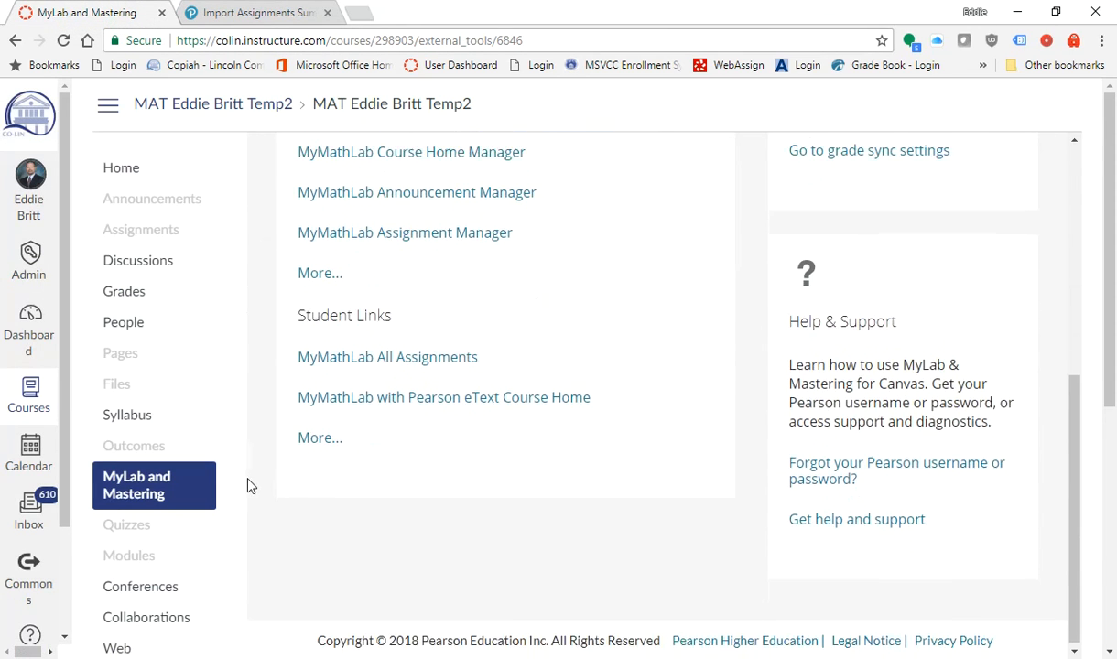
scroll(236, 499, down, 2)
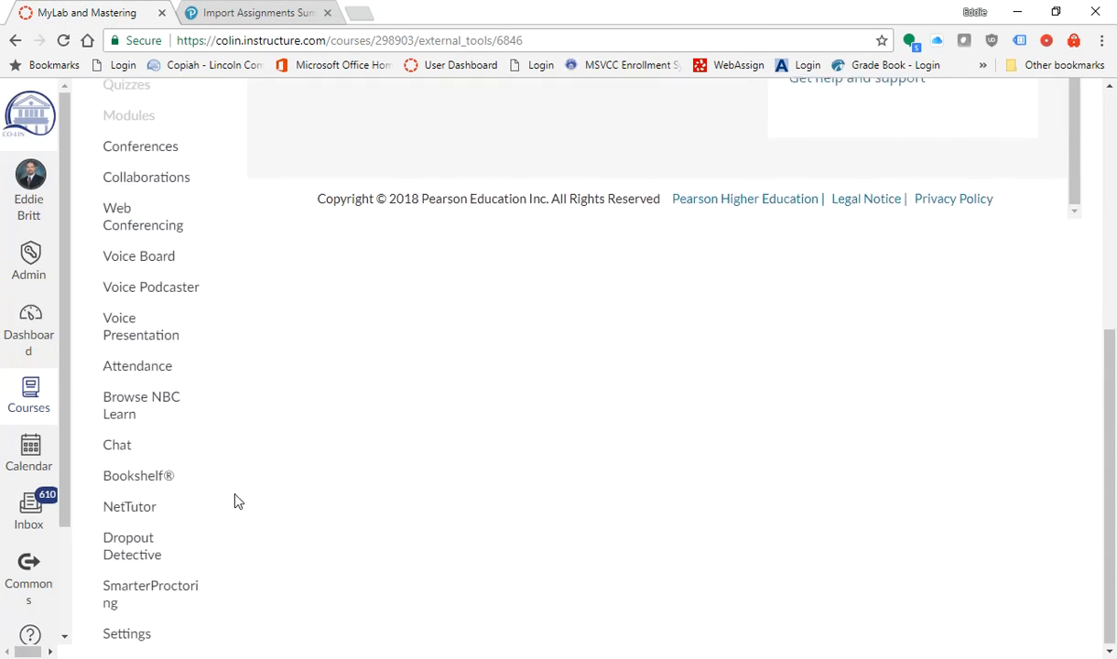
click(155, 632)
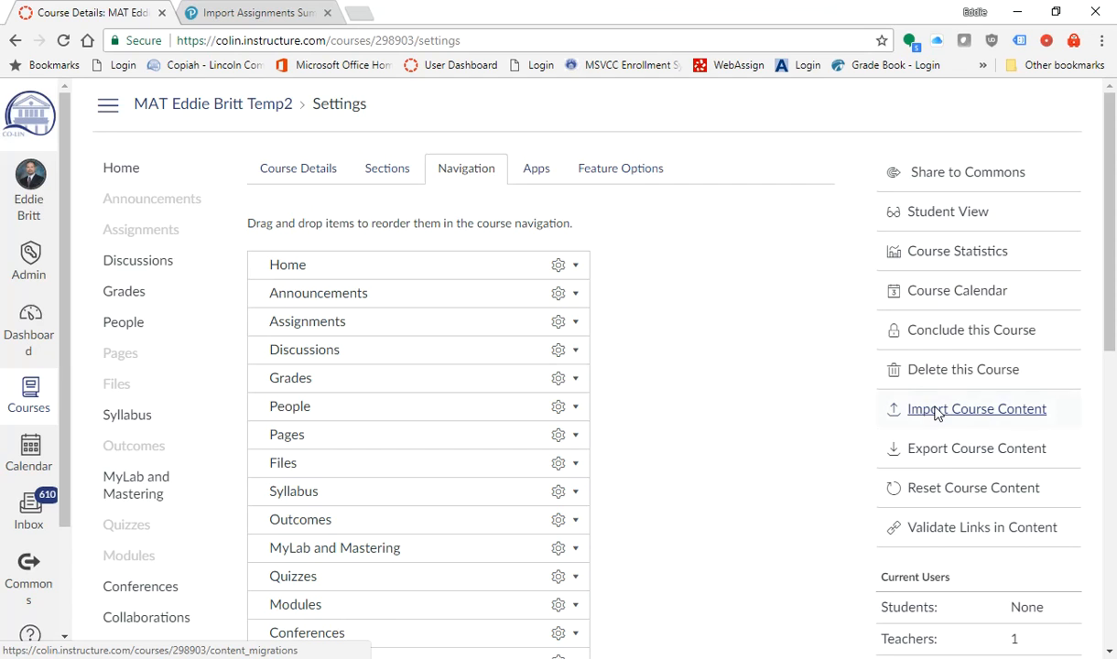
click(935, 411)
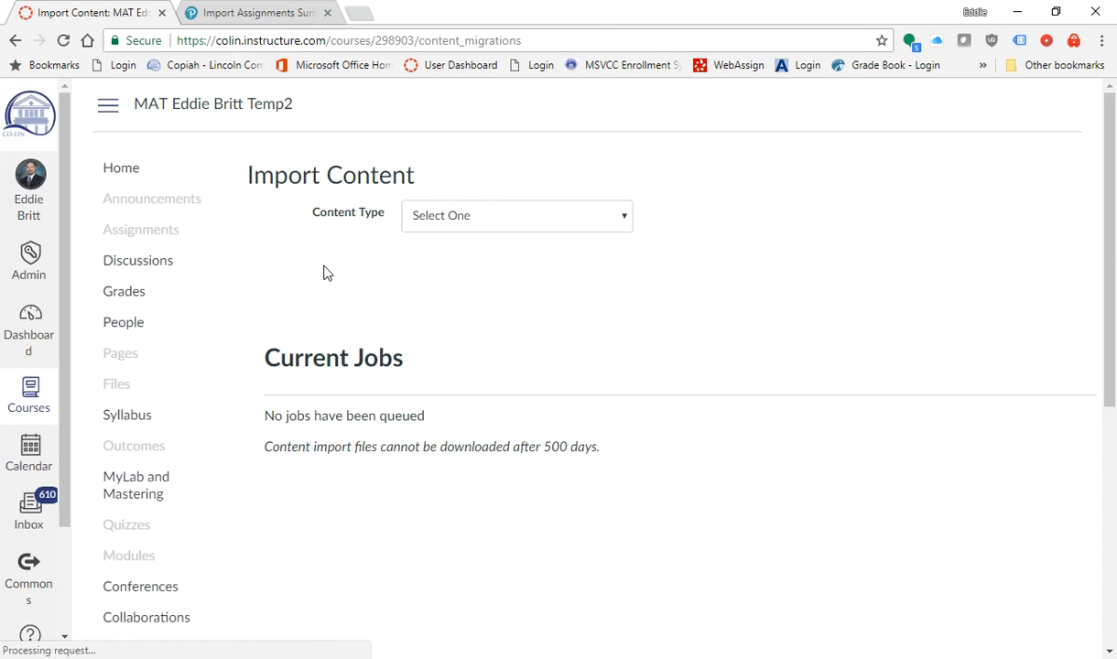
click(477, 212)
click(768, 247)
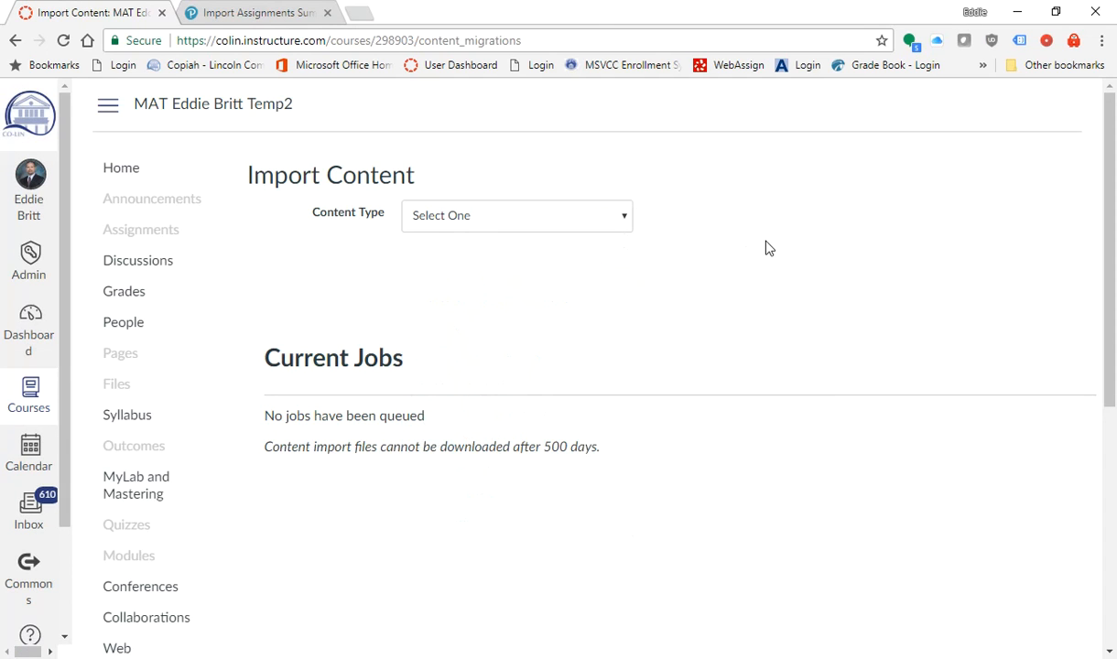